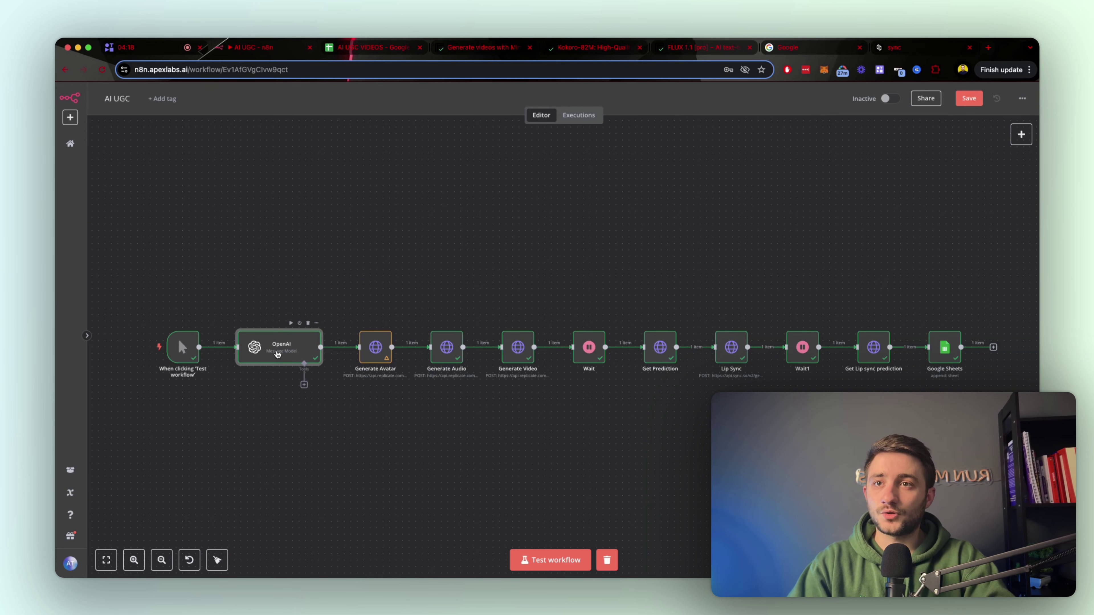
Step: Open the OpenAI node's prompt in the expanded editor and review the script length, steps, random-name note and tone notes
{"action": "double_click", "coordinate": [277, 354]}
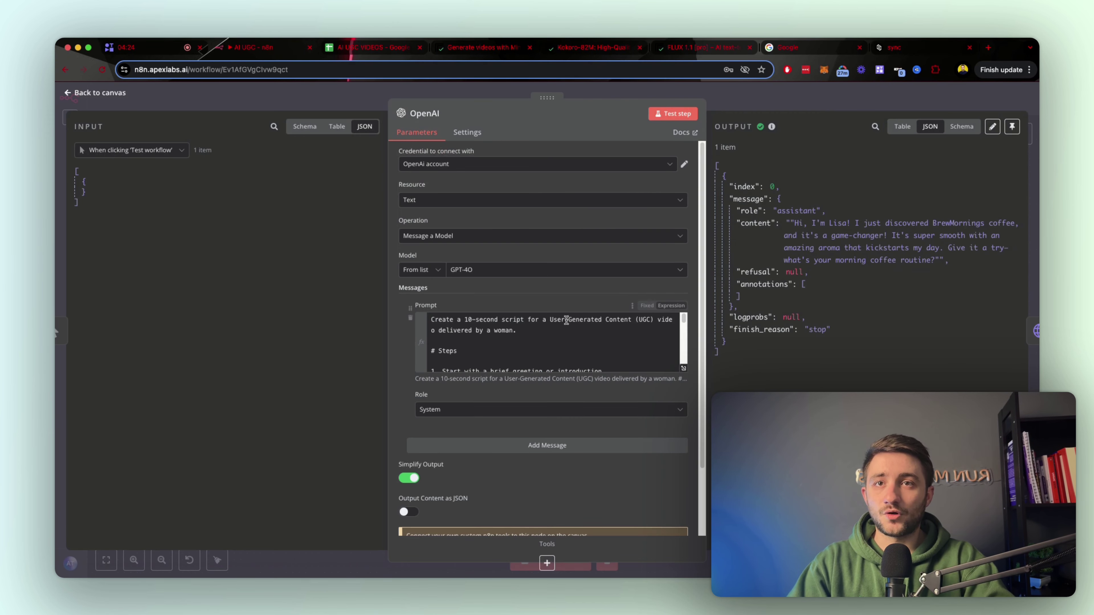
{"action": "left_click", "coordinate": [683, 369]}
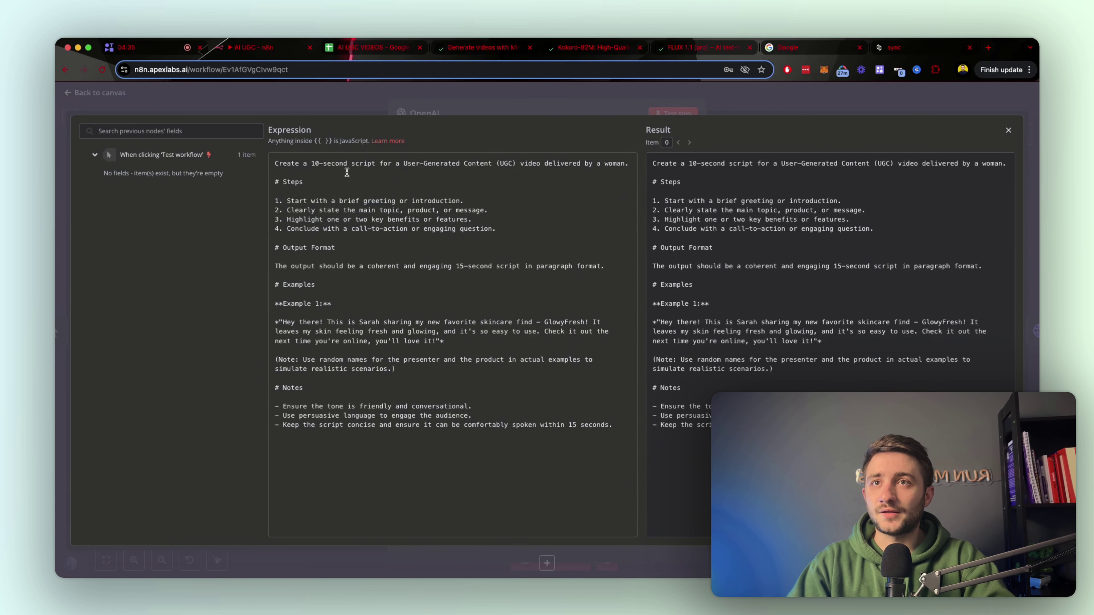
{"action": "left_click_drag", "start_coordinate": [380, 163], "coordinate": [348, 161]}
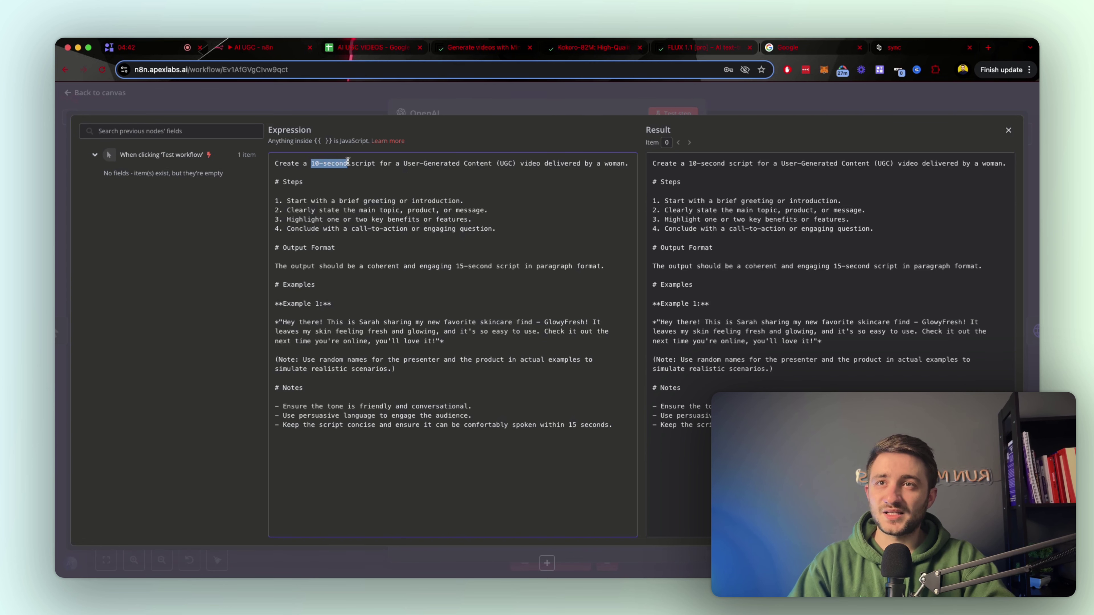
{"action": "left_click", "coordinate": [322, 173]}
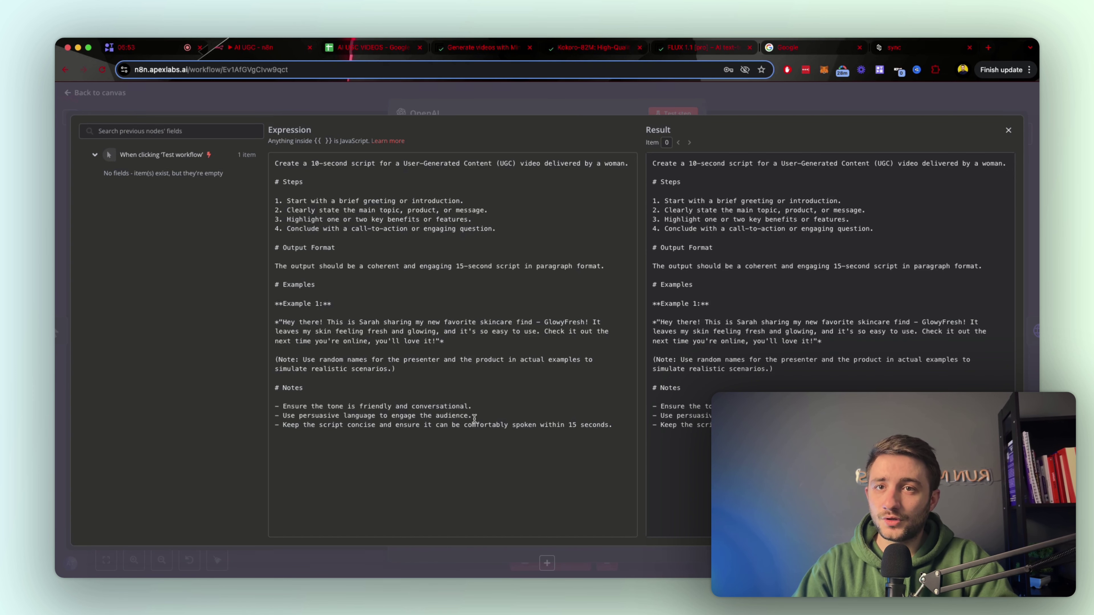
{"action": "left_click_drag", "start_coordinate": [479, 416], "coordinate": [335, 410]}
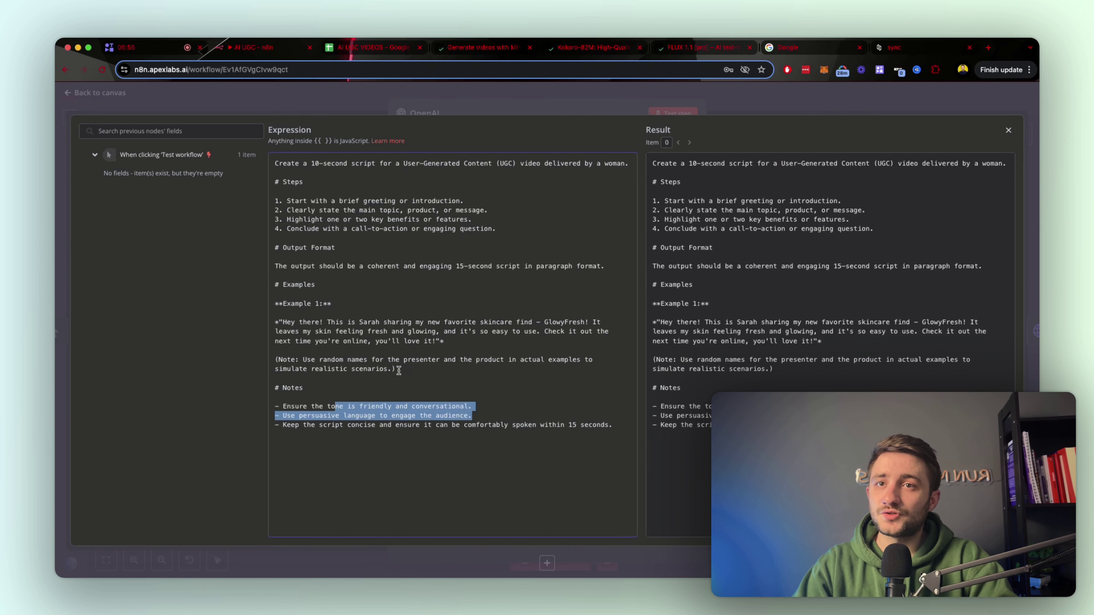
{"action": "left_click", "coordinate": [407, 367]}
{"action": "triple_click", "coordinate": [407, 366]}
{"action": "left_click", "coordinate": [408, 366]}
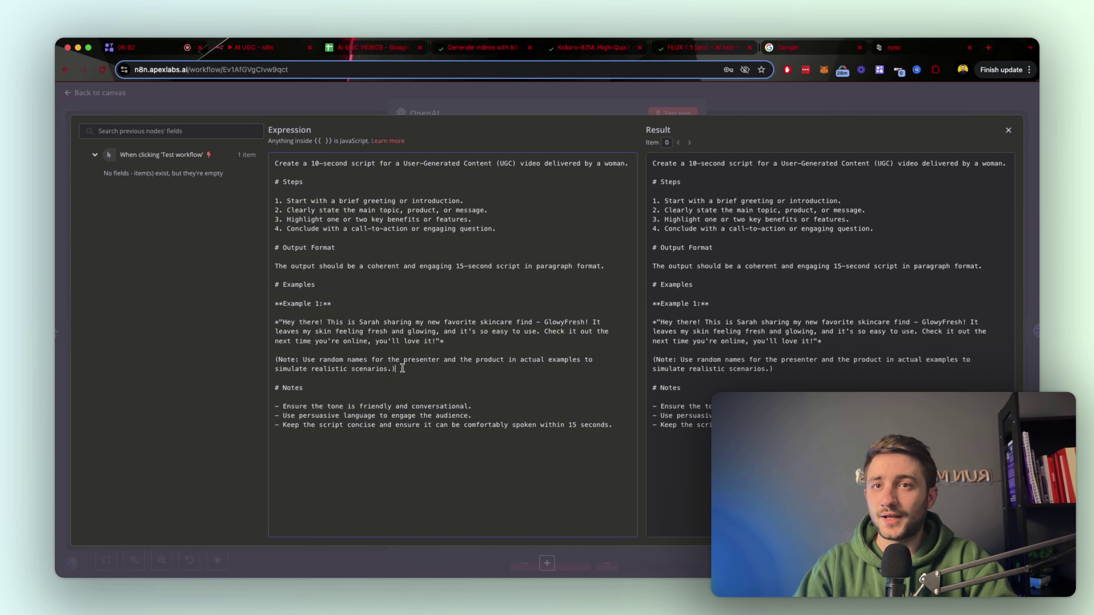
{"action": "double_click", "coordinate": [487, 361]}
{"action": "left_click", "coordinate": [485, 363]}
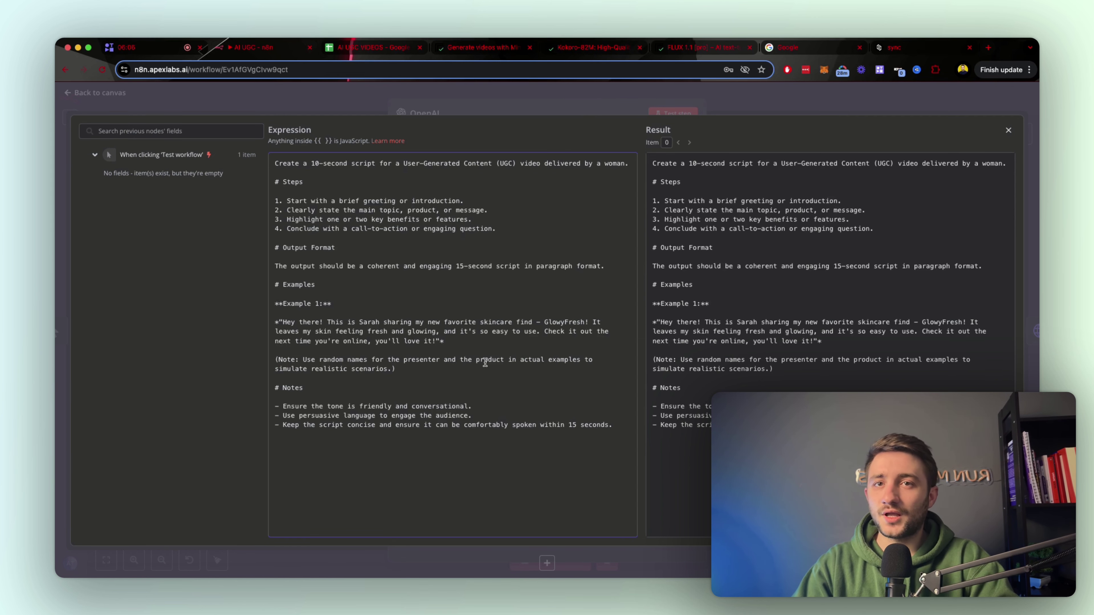
{"action": "double_click", "coordinate": [485, 361]}
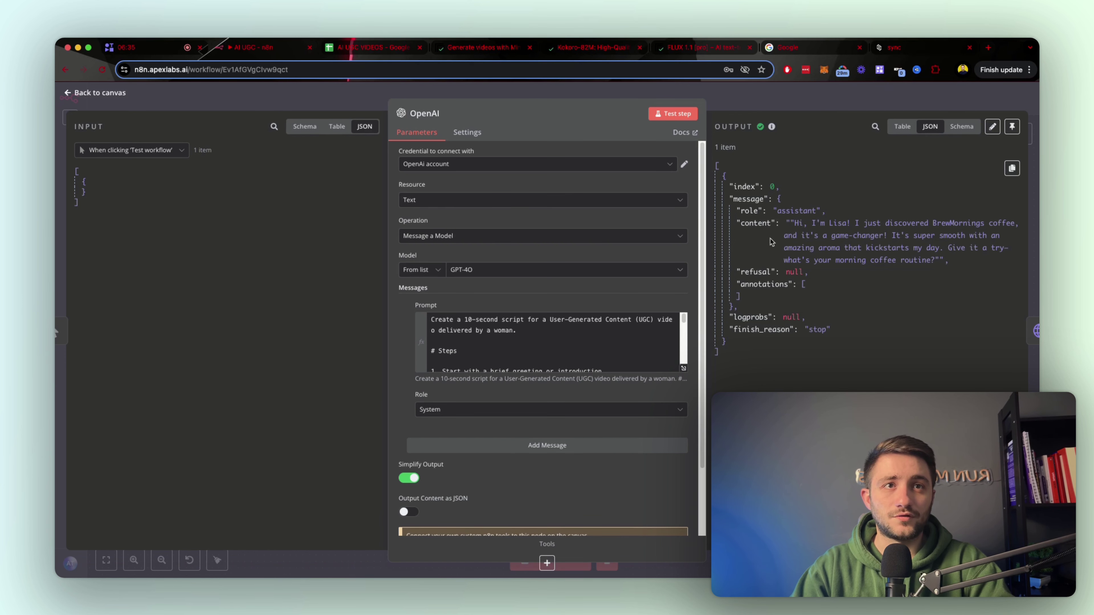
Step: Examine the generated script in the OpenAI node's output content
{"action": "left_click_drag", "start_coordinate": [789, 232], "coordinate": [881, 236]}
{"action": "left_click", "coordinate": [927, 275]}
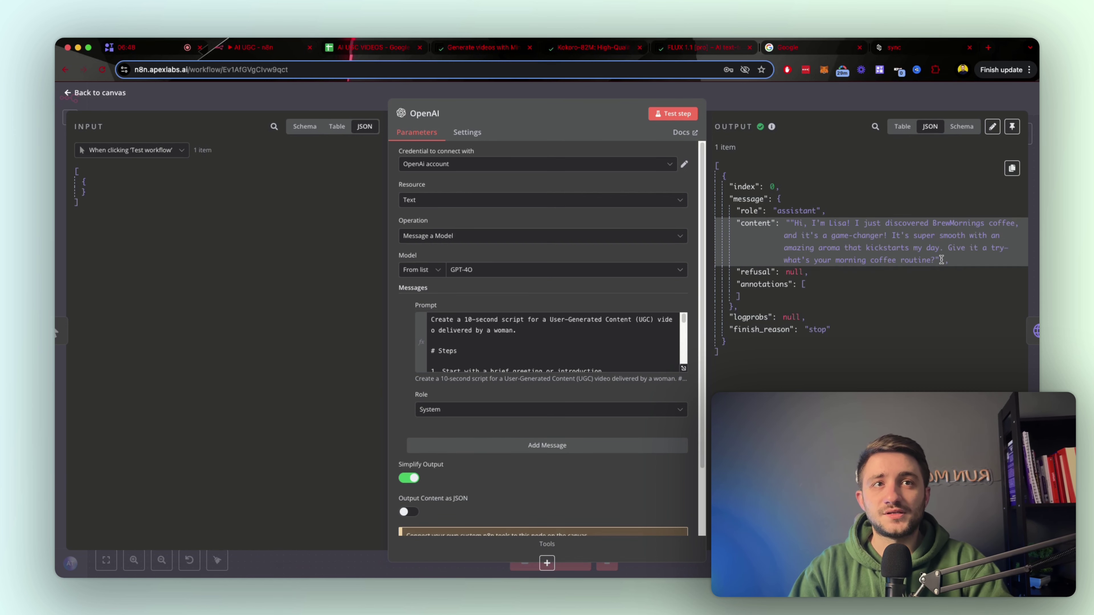
{"action": "mouse_move", "coordinate": [942, 261]}
{"action": "left_mouse_down"}
{"action": "mouse_move", "coordinate": [787, 224]}
{"action": "mouse_move", "coordinate": [941, 263]}
{"action": "left_mouse_up"}
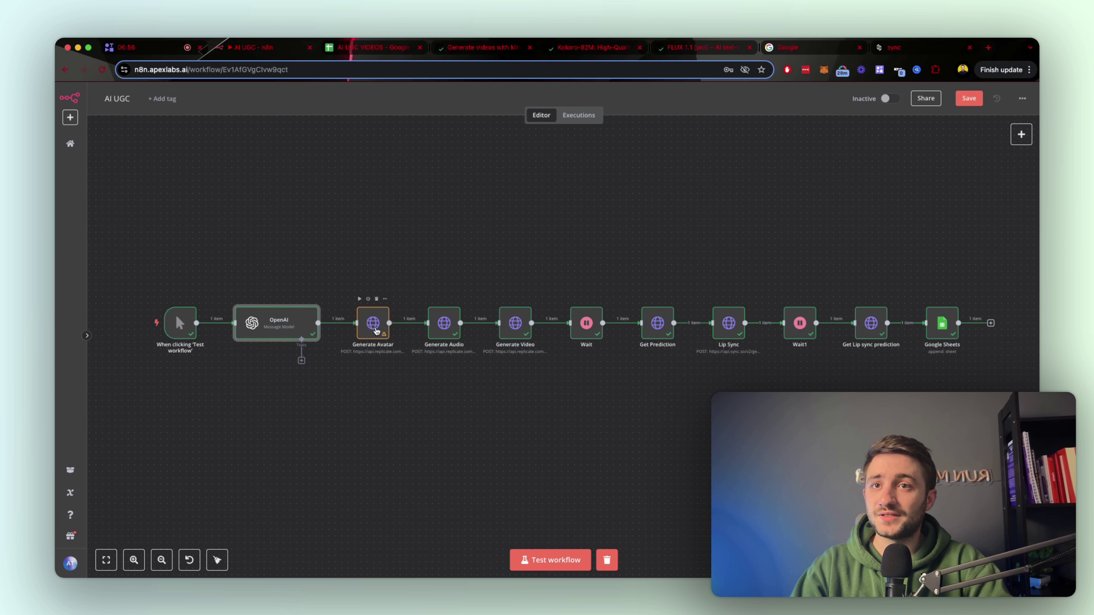
Step: Open the Generate Avatar node's JSON body in the expanded editor and review the image prompt, aspect ratio, output format and remaining parameters
{"action": "double_click", "coordinate": [374, 324]}
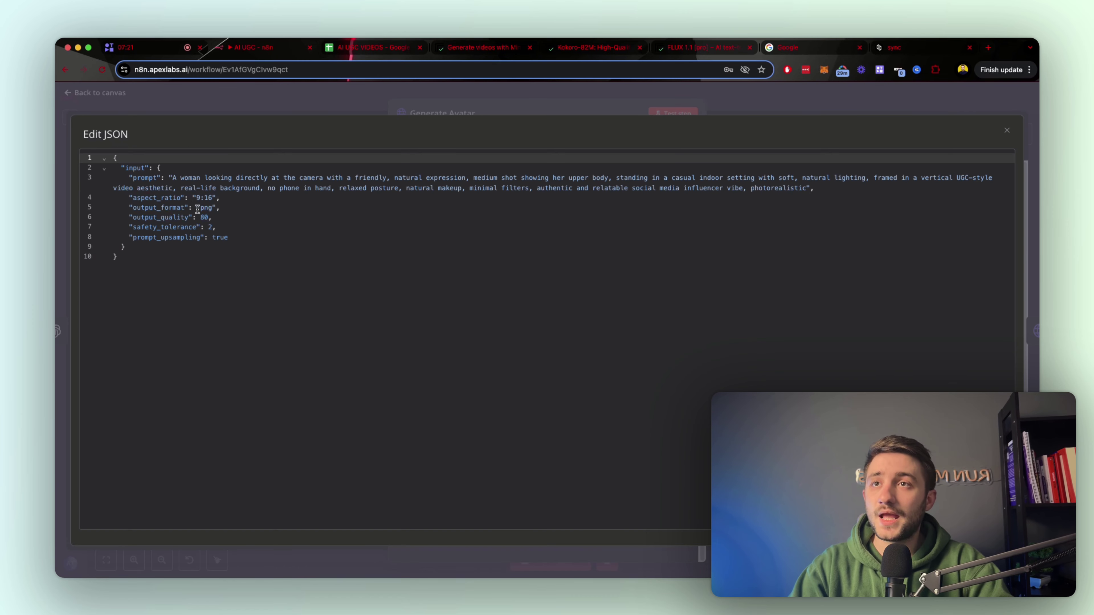
{"action": "left_click", "coordinate": [160, 179]}
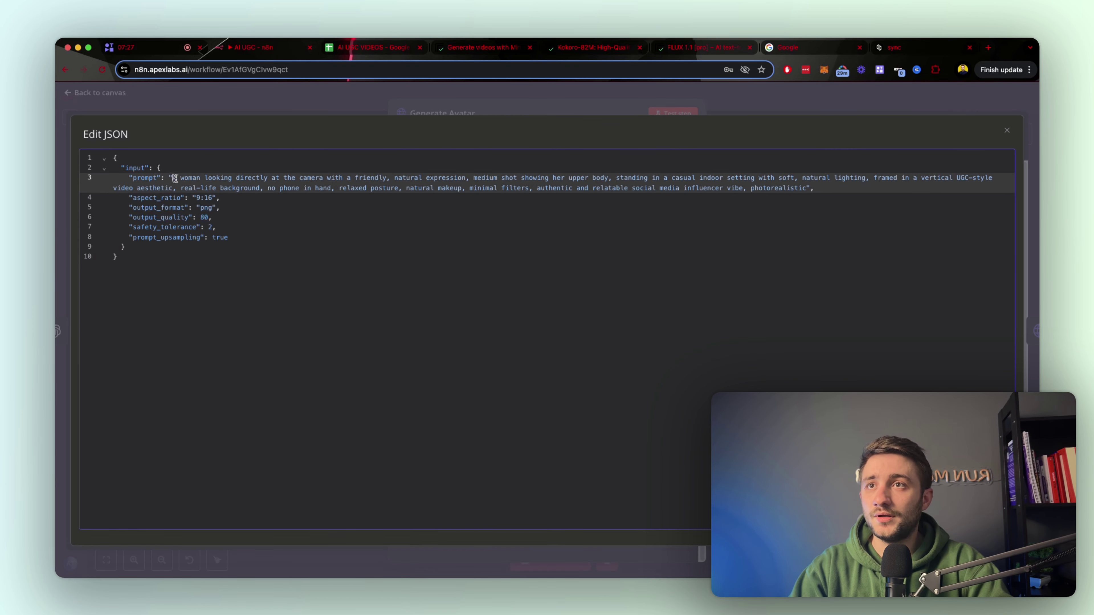
{"action": "left_click_drag", "start_coordinate": [175, 178], "coordinate": [465, 180]}
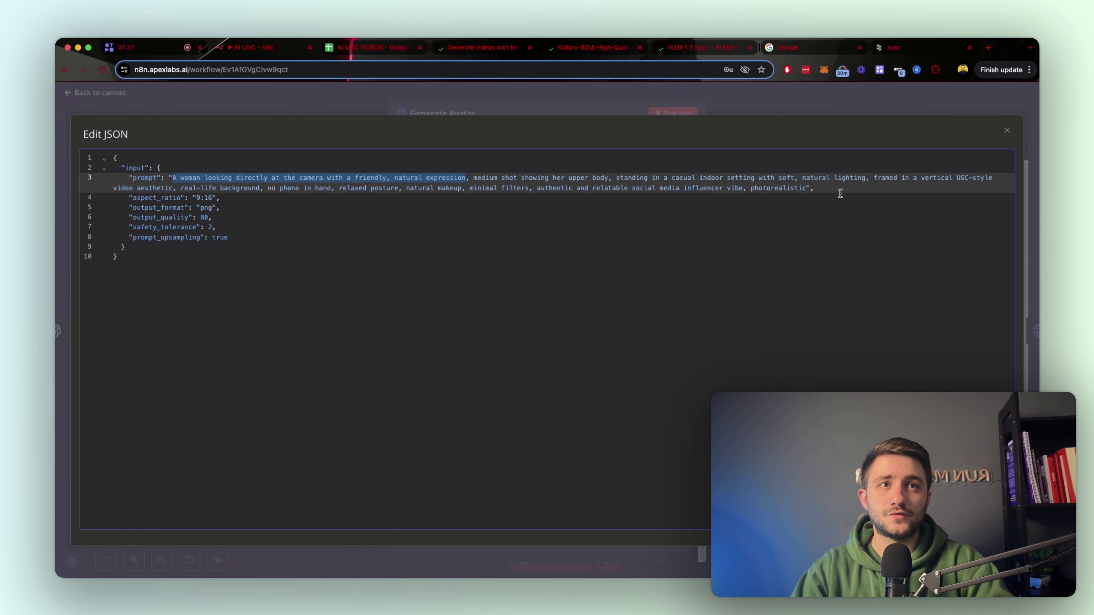
{"action": "left_click", "coordinate": [855, 187]}
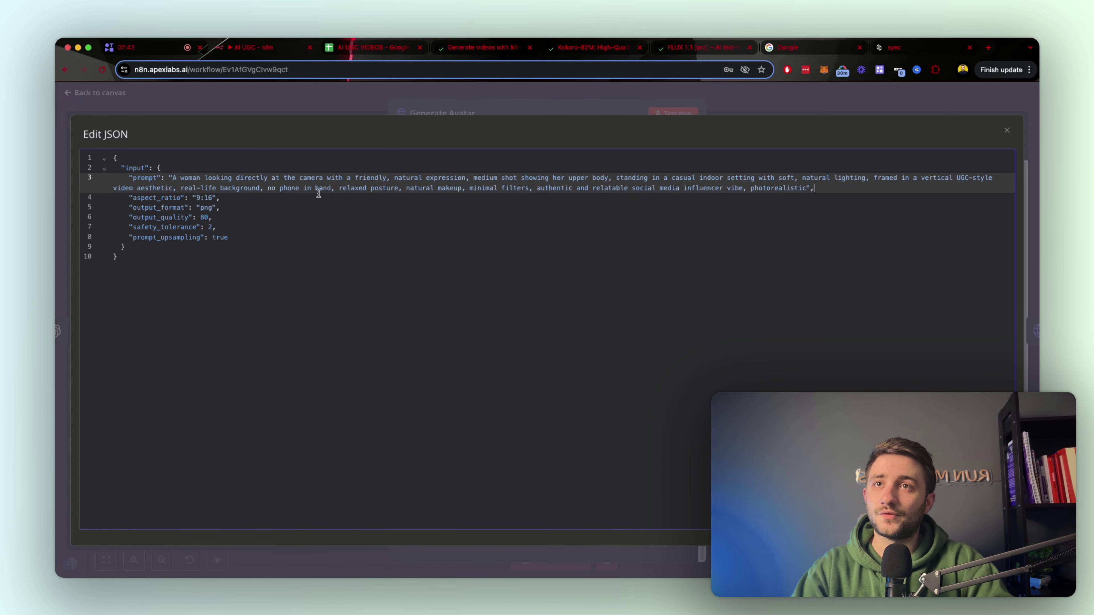
{"action": "left_click_drag", "start_coordinate": [323, 190], "coordinate": [268, 189]}
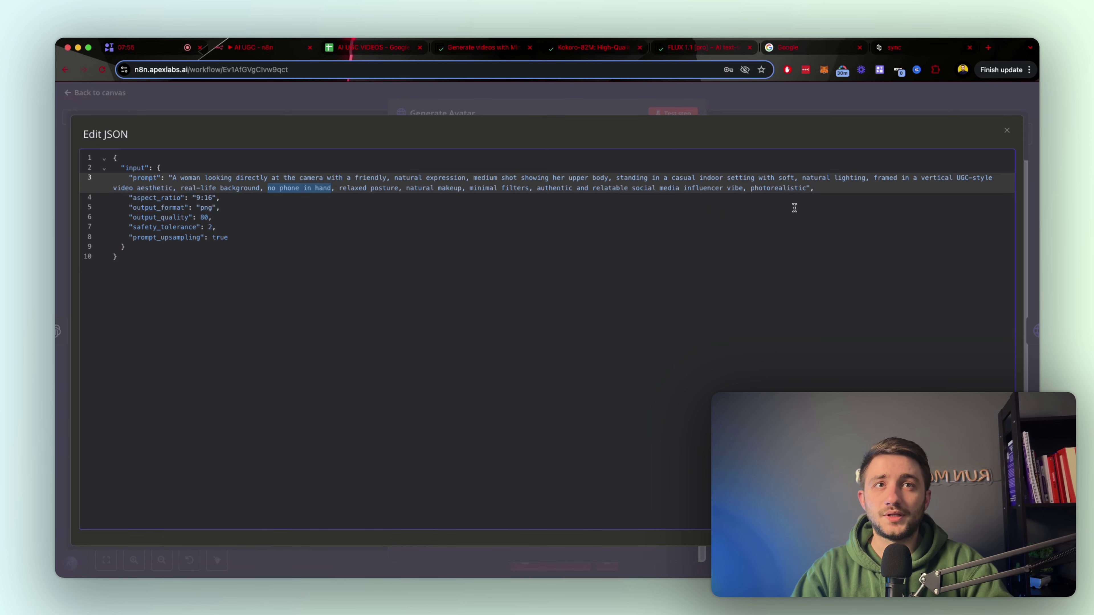
{"action": "double_click", "coordinate": [787, 189]}
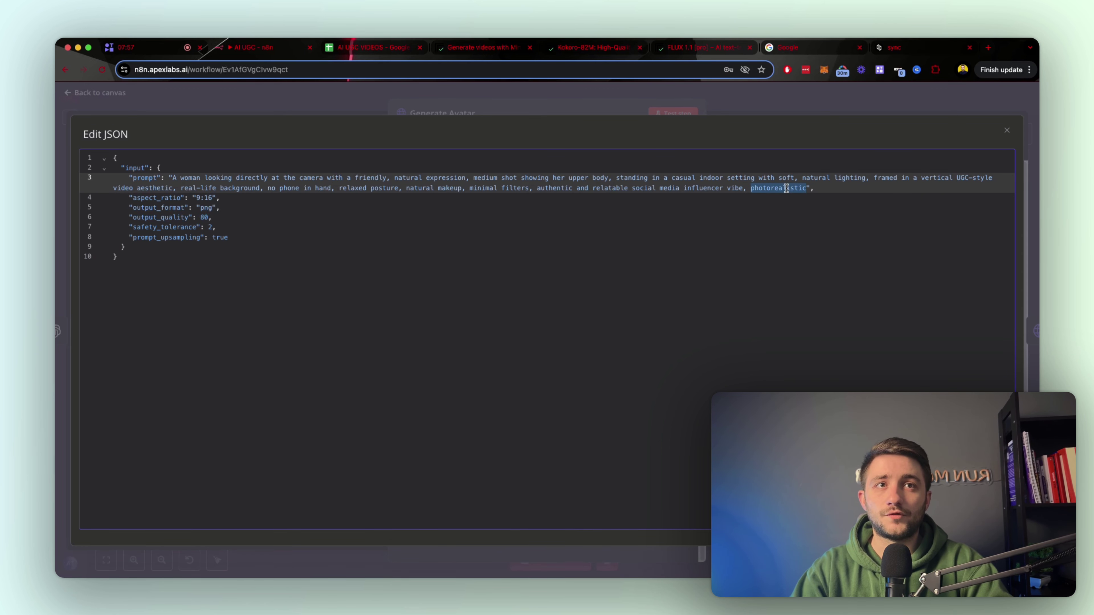
{"action": "triple_click", "coordinate": [807, 194]}
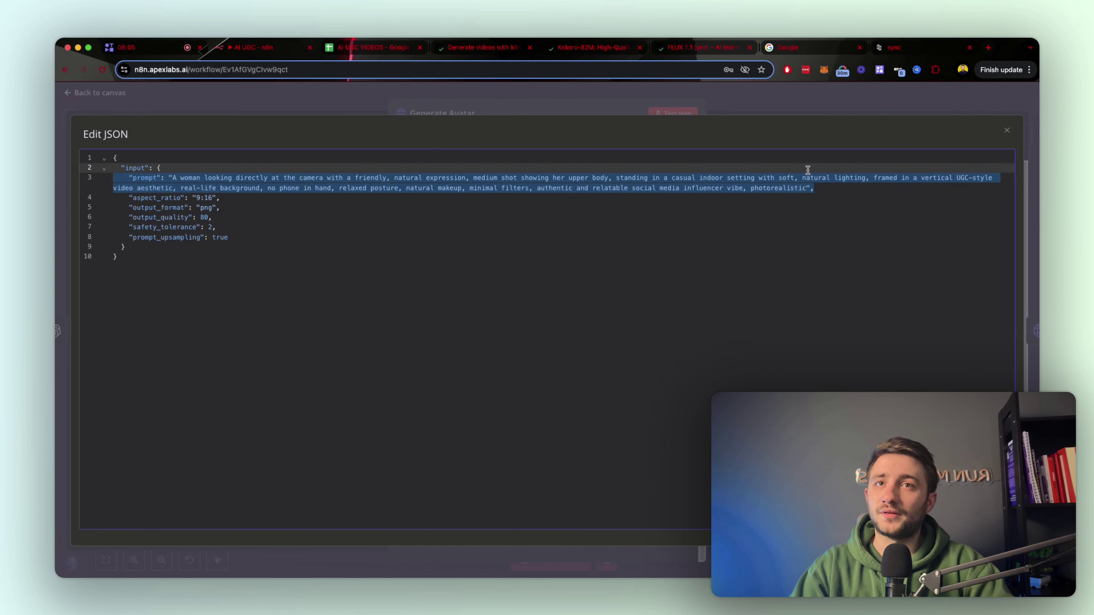
{"action": "left_click", "coordinate": [847, 190]}
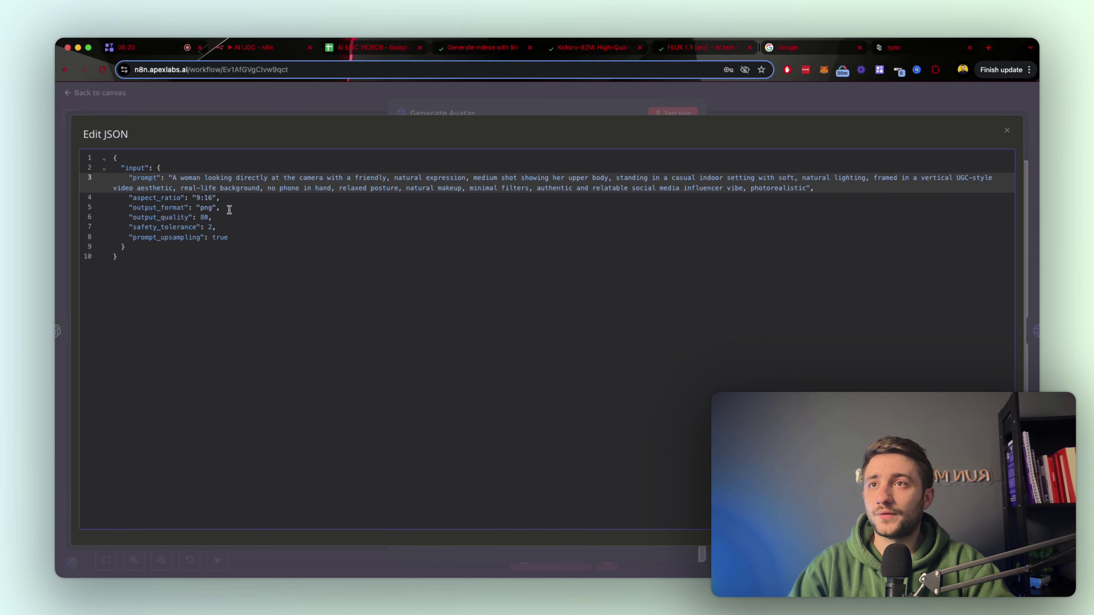
{"action": "left_click_drag", "start_coordinate": [120, 199], "coordinate": [236, 199]}
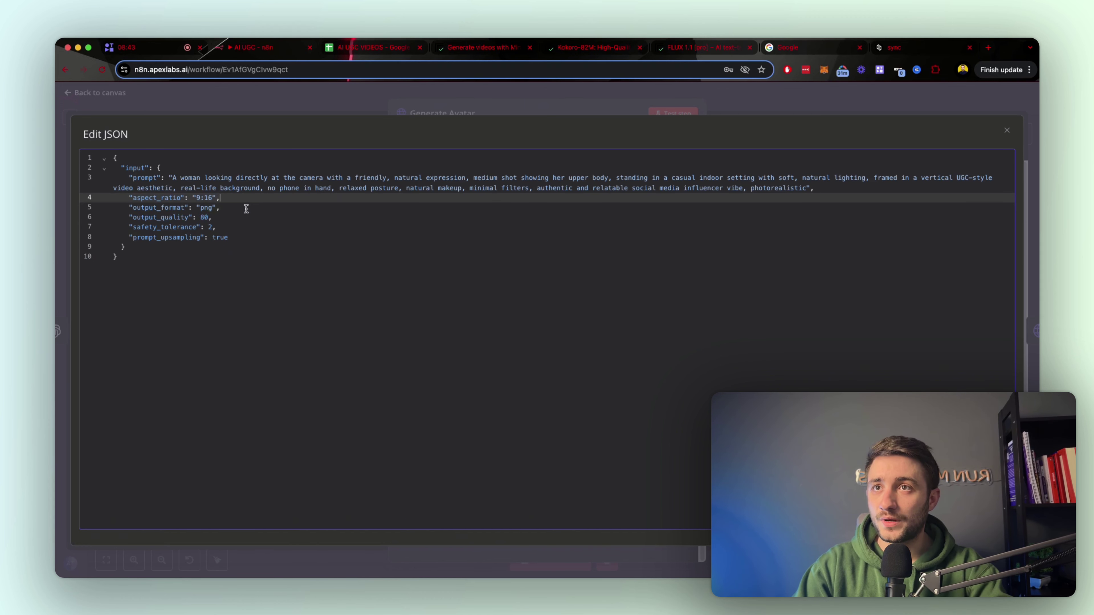
{"action": "left_click_drag", "start_coordinate": [222, 208], "coordinate": [197, 209]}
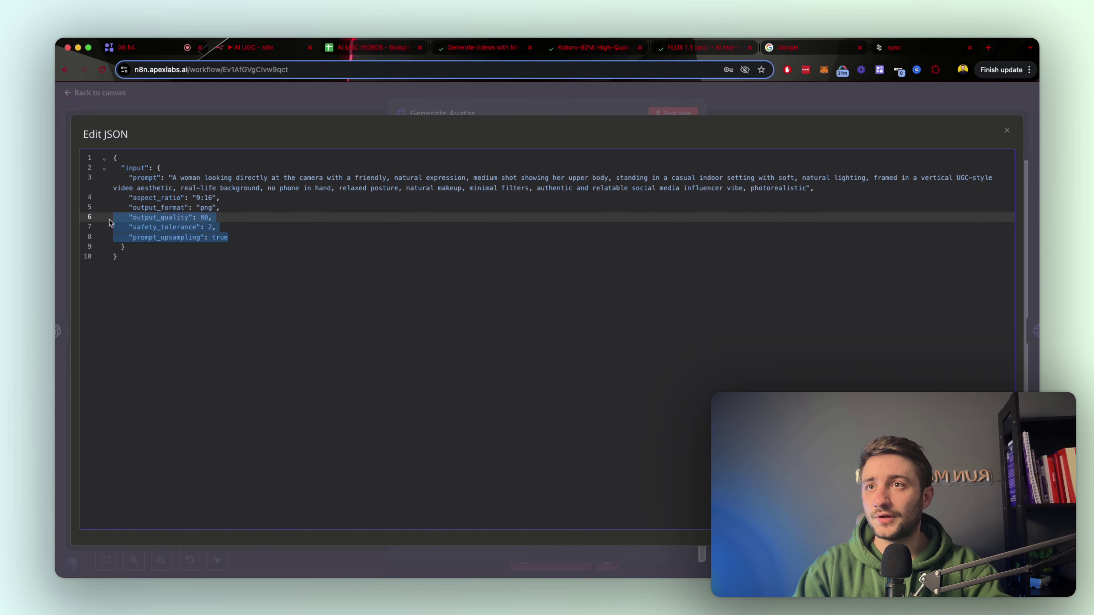
{"action": "left_click", "coordinate": [234, 237]}
{"action": "left_click_drag", "start_coordinate": [234, 237], "coordinate": [90, 213]}
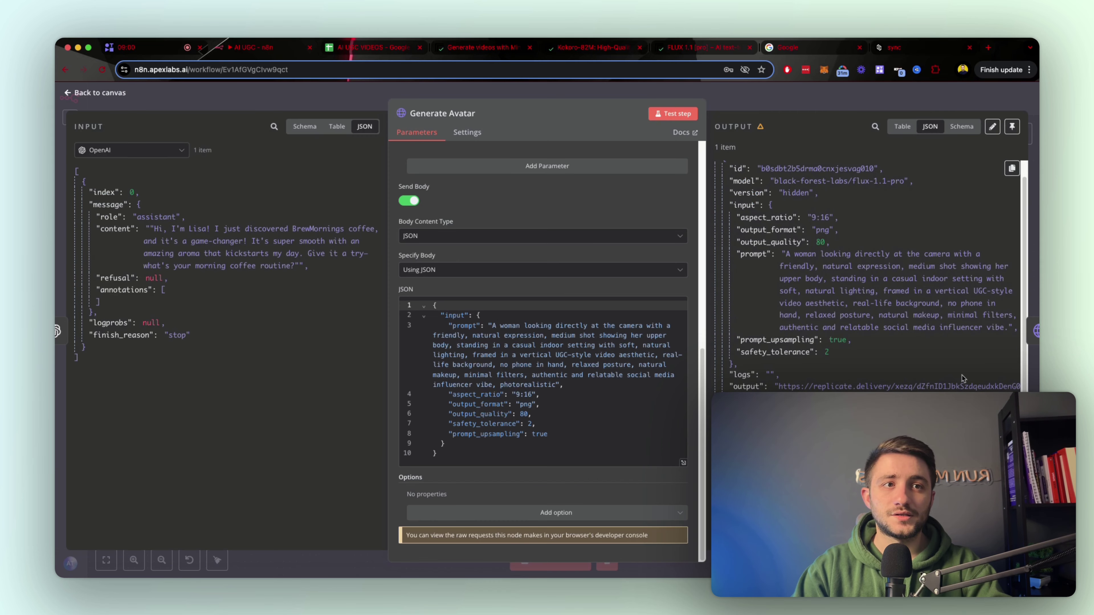
Step: Open the Generate Avatar output image URL in a new browser tab, view the avatar, and return to the workflow canvas
{"action": "triple_click", "coordinate": [896, 387]}
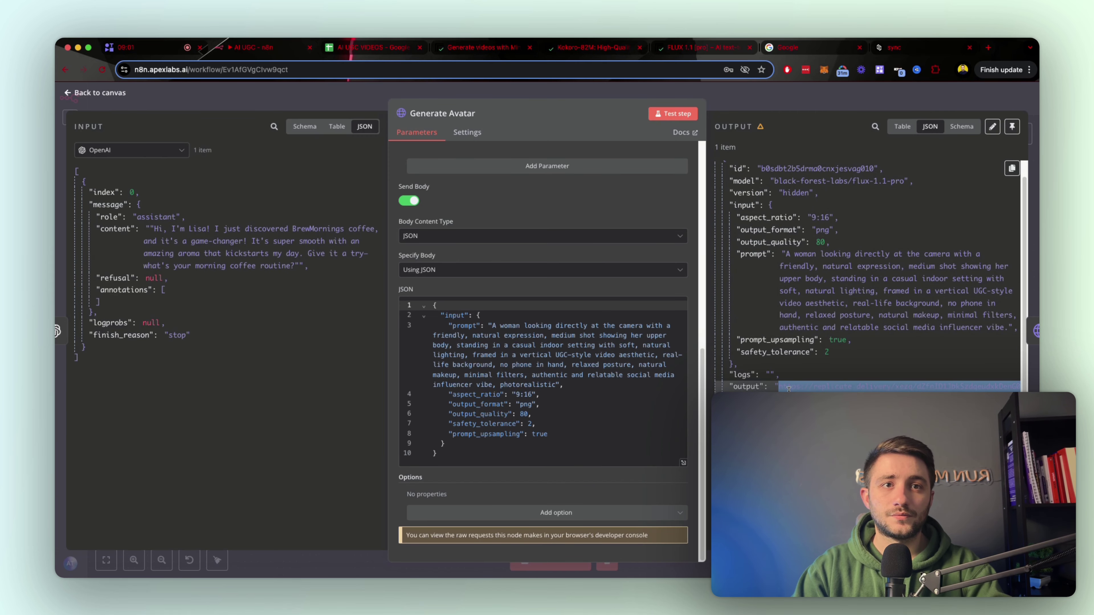
{"action": "left_click_drag", "start_coordinate": [896, 387], "coordinate": [319, 47]}
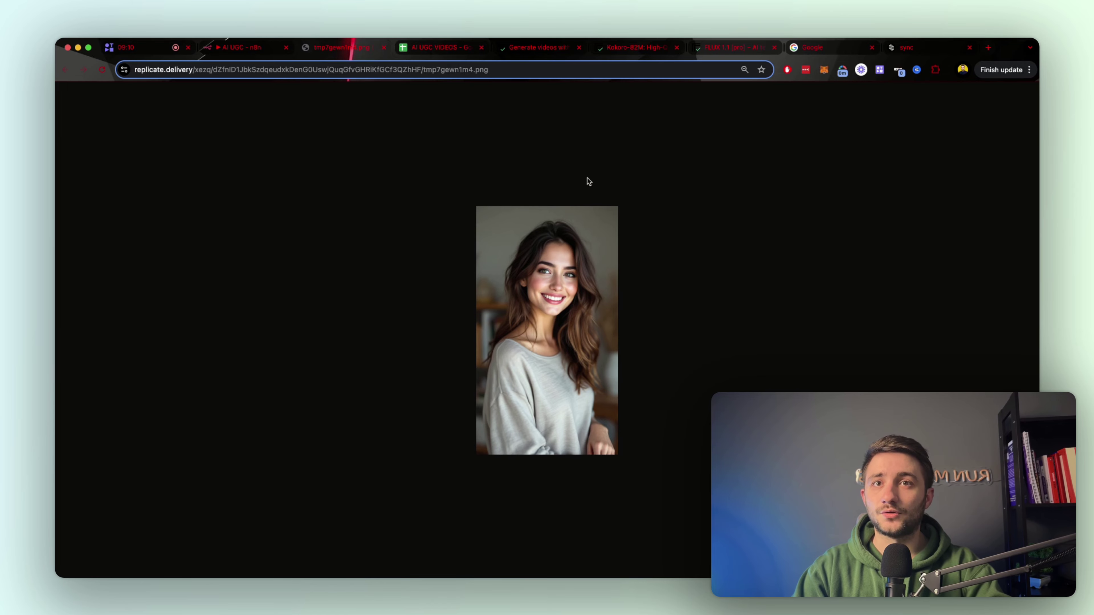
{"action": "left_click", "coordinate": [266, 50]}
{"action": "key", "text": "Escape"}
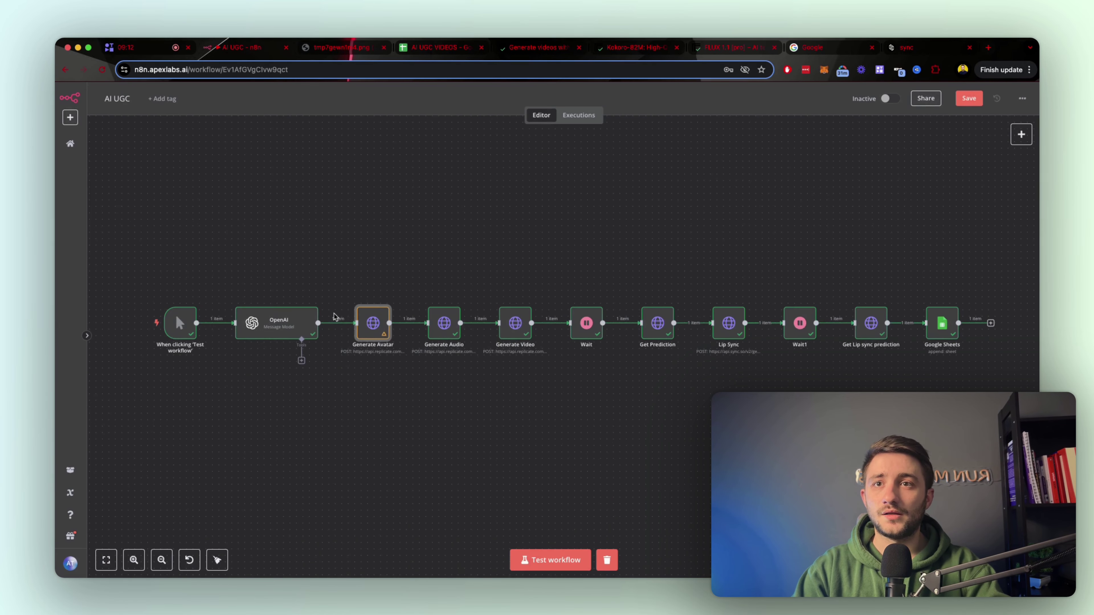
Step: Review the Generate Audio node's request settings, then switch to Replicate's kokoro-82m page and inspect the model name
{"action": "double_click", "coordinate": [446, 330]}
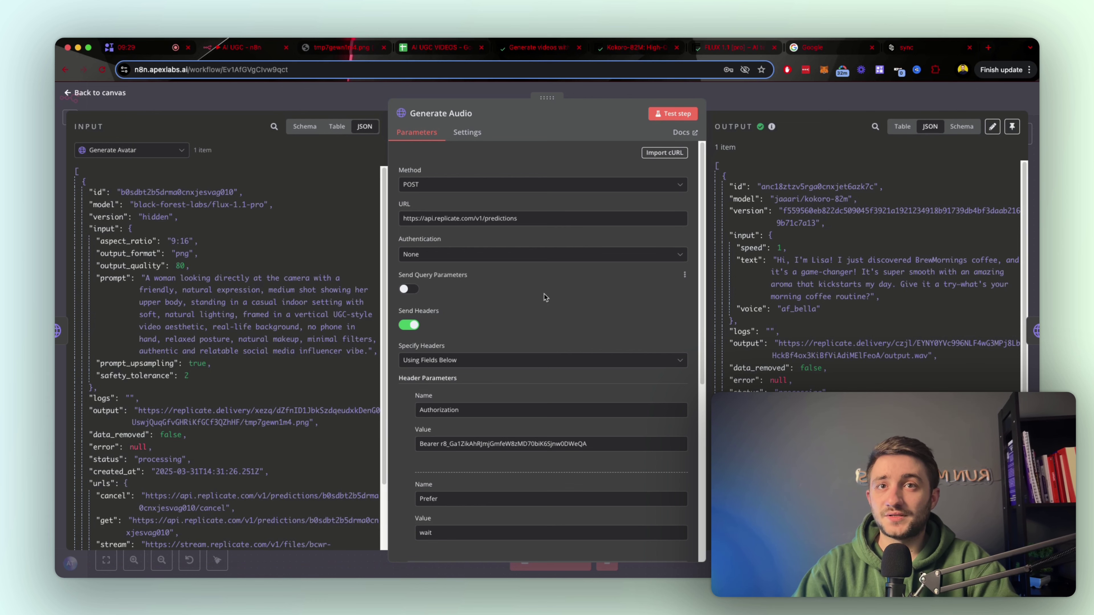
{"action": "scroll", "coordinate": [544, 294], "scroll_direction": "down", "scroll_amount": 2}
{"action": "scroll", "coordinate": [545, 285], "scroll_direction": "up", "scroll_amount": 2}
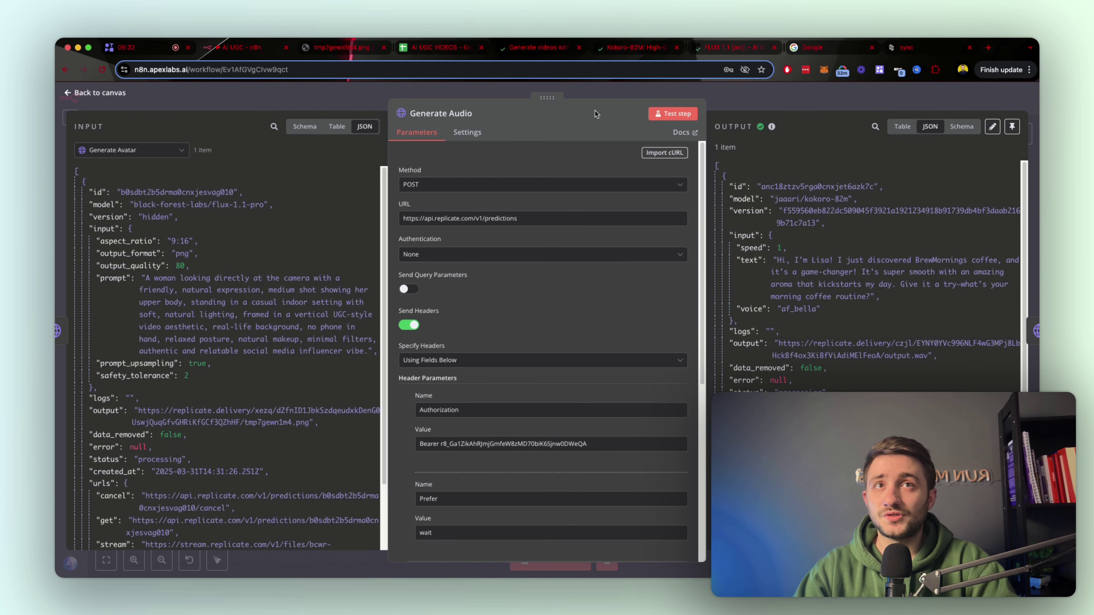
{"action": "left_click", "coordinate": [634, 53]}
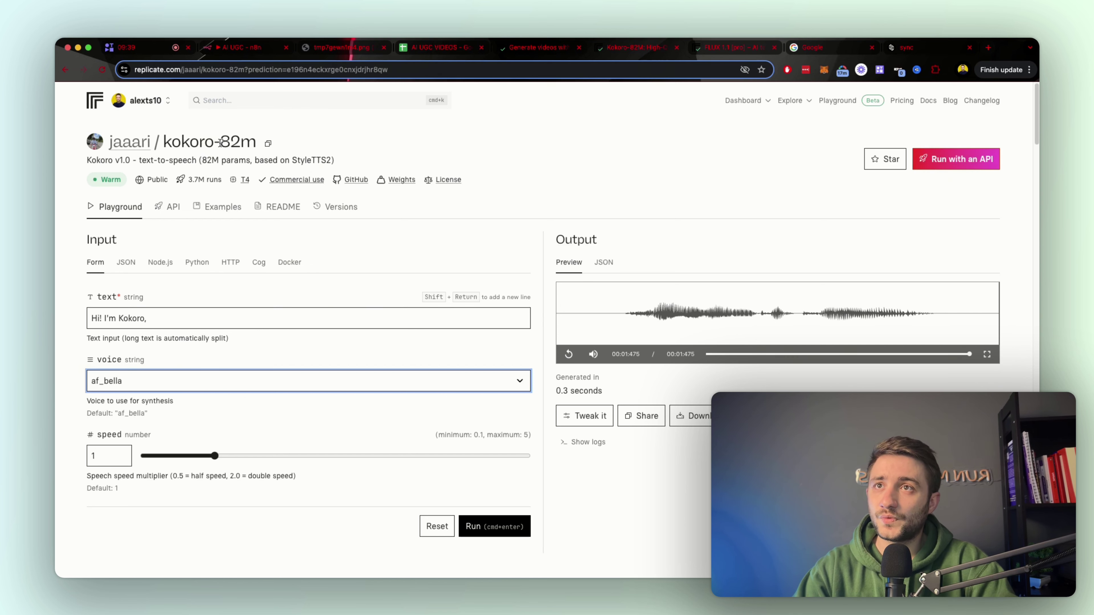
{"action": "left_click_drag", "start_coordinate": [220, 142], "coordinate": [249, 143]}
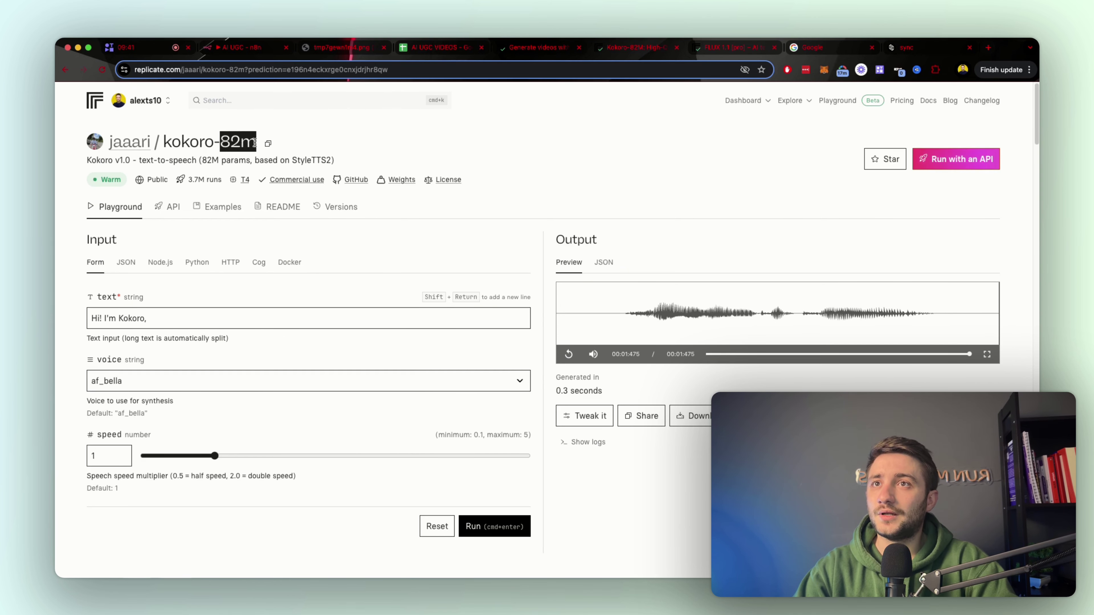
Step: Change the kokoro-82m text input to "Hi! I'm Bella"
{"action": "scroll", "coordinate": [230, 305], "scroll_direction": "down", "scroll_amount": 1}
{"action": "left_click", "coordinate": [202, 309]}
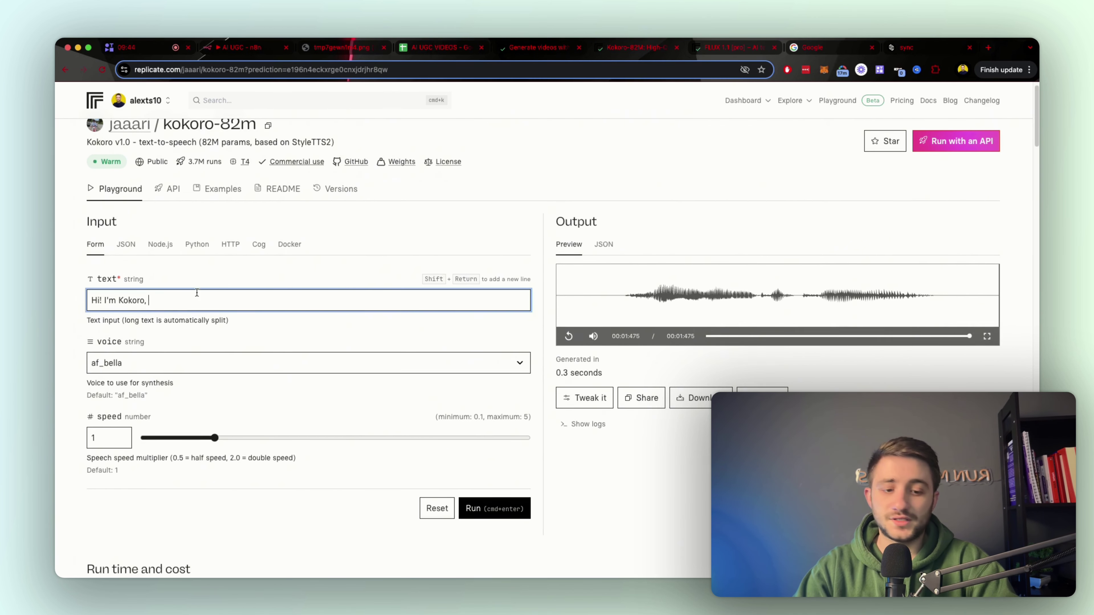
{"action": "scroll", "coordinate": [290, 265], "scroll_direction": "down", "scroll_amount": 1}
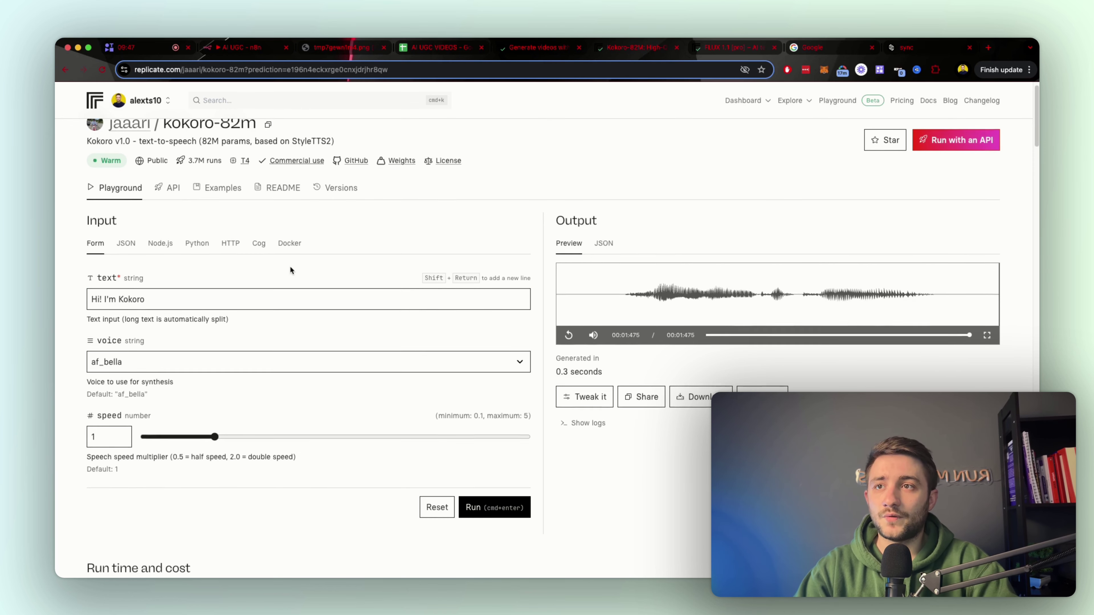
{"action": "key", "text": "BackSpace"}
{"action": "key", "text": "BackSpace"}
{"action": "key", "text": "BackSpace"}
{"action": "key", "text": "BackSpace"}
{"action": "key", "text": "BackSpace"}
{"action": "key", "text": "BackSpace"}
{"action": "type", "text": "Bella"}
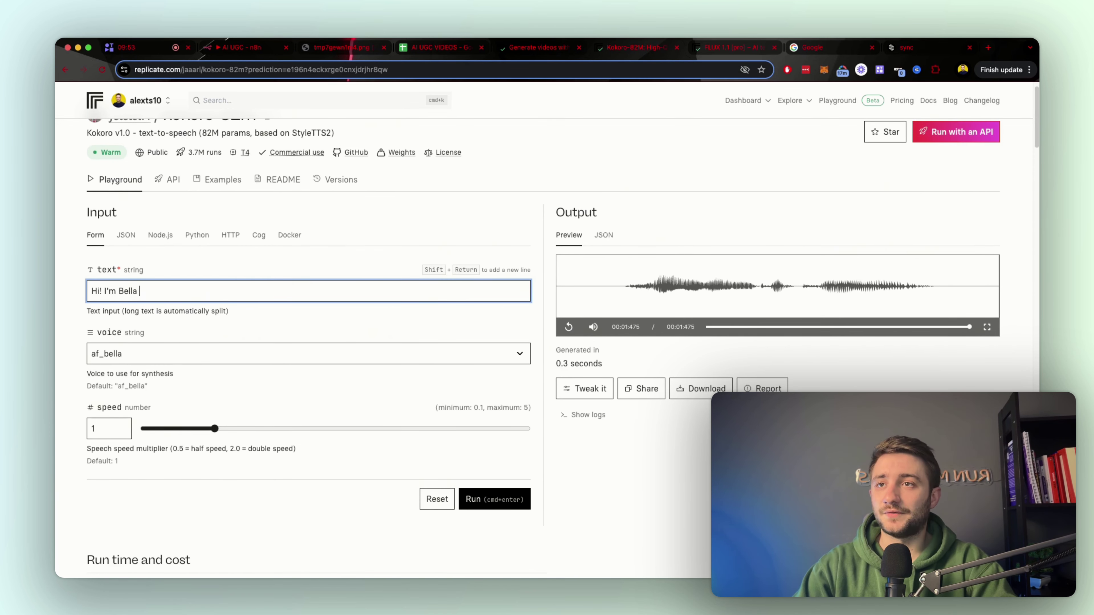
Step: Browse the available kokoro-82m voices and close the list without choosing a different one
{"action": "left_click", "coordinate": [239, 357]}
{"action": "scroll", "coordinate": [229, 385], "scroll_direction": "down", "scroll_amount": 8}
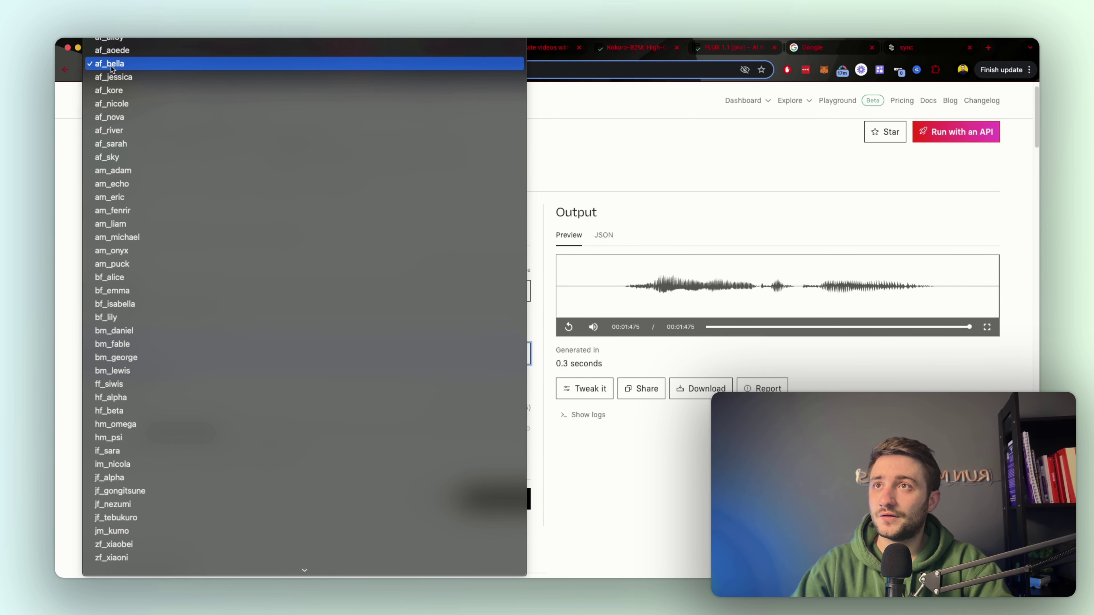
{"action": "key", "text": "Escape"}
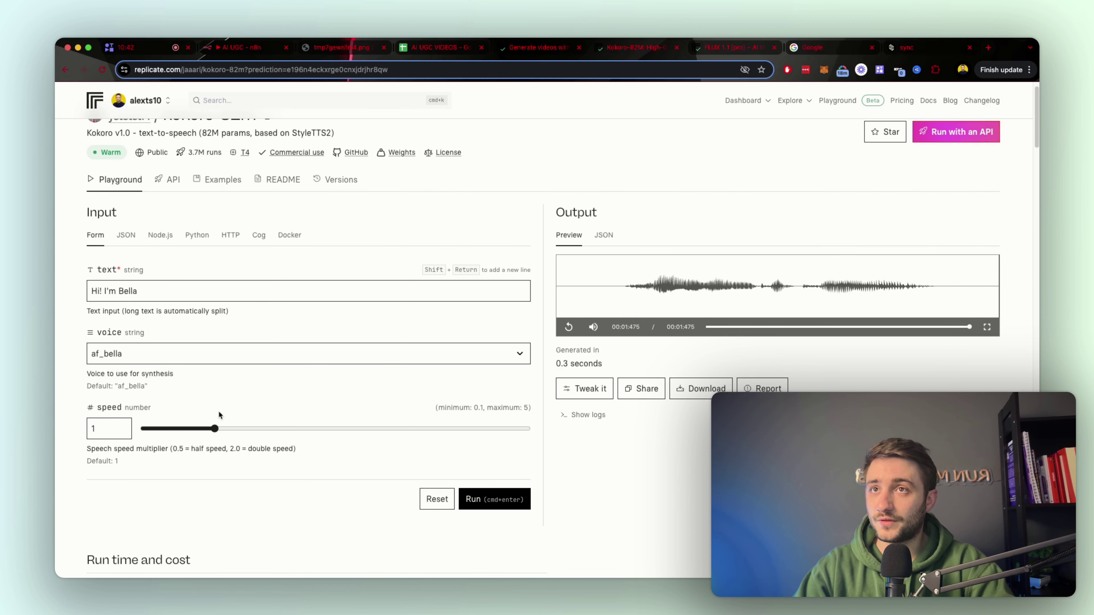
Step: Examine the version, text, speed and voice entries in the Generate Audio node's JSON body
{"action": "scroll", "coordinate": [240, 397], "scroll_direction": "up", "scroll_amount": 1}
{"action": "scroll", "coordinate": [233, 409], "scroll_direction": "down", "scroll_amount": 3}
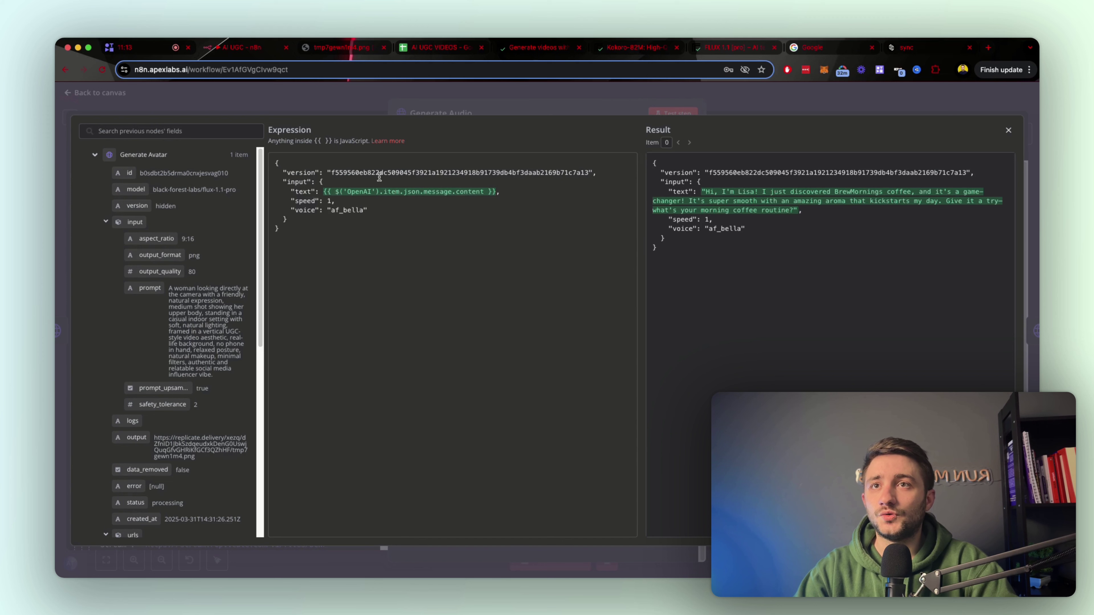
{"action": "double_click", "coordinate": [345, 173]}
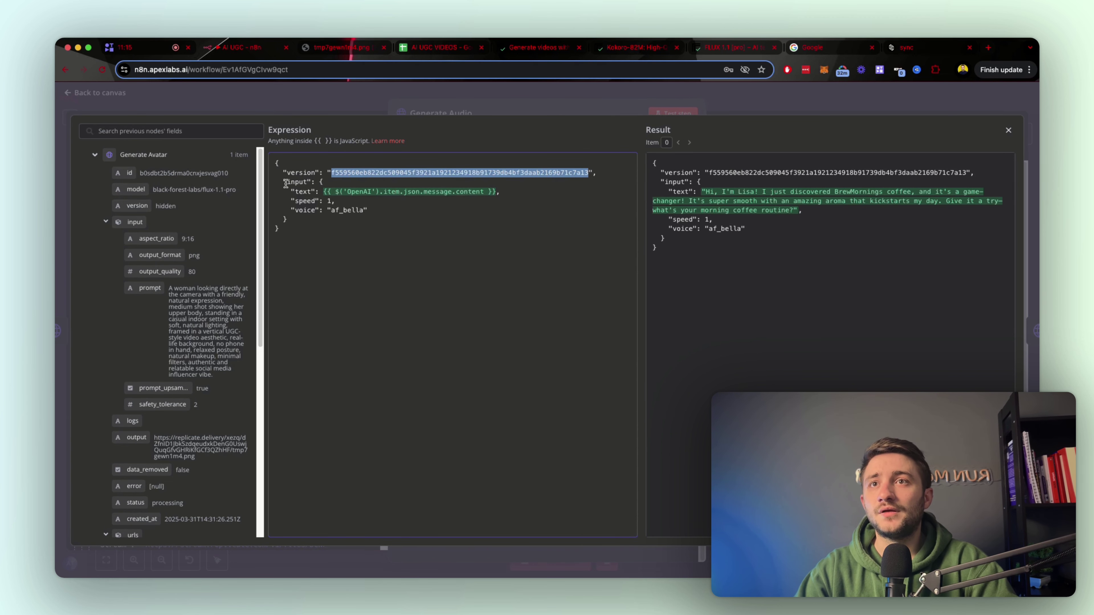
{"action": "left_click_drag", "start_coordinate": [504, 190], "coordinate": [281, 190]}
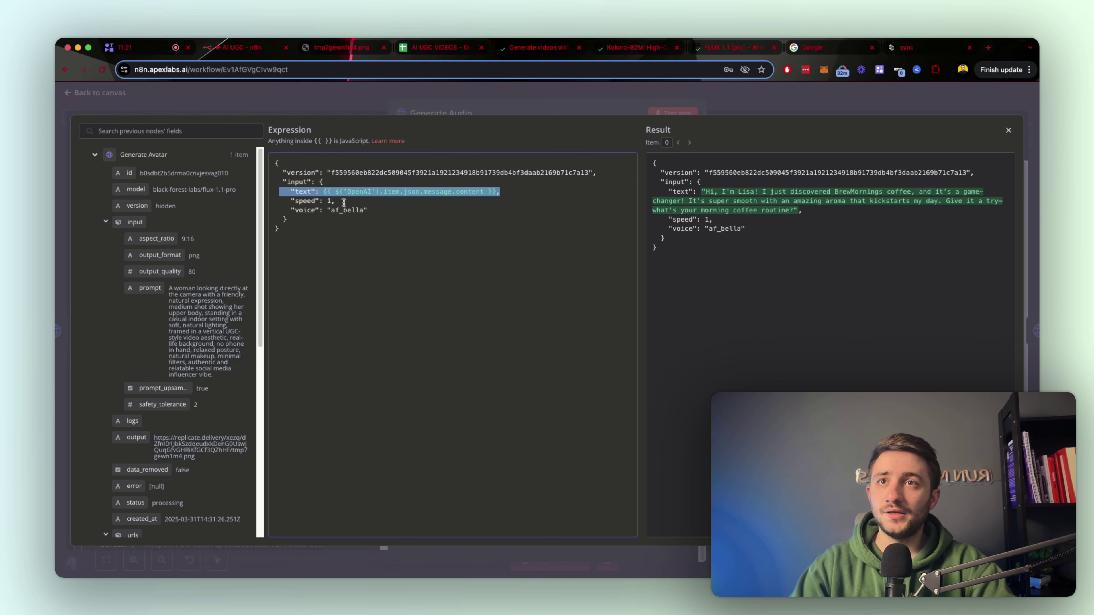
{"action": "left_click_drag", "start_coordinate": [344, 201], "coordinate": [291, 201]}
{"action": "left_click_drag", "start_coordinate": [369, 210], "coordinate": [283, 211]}
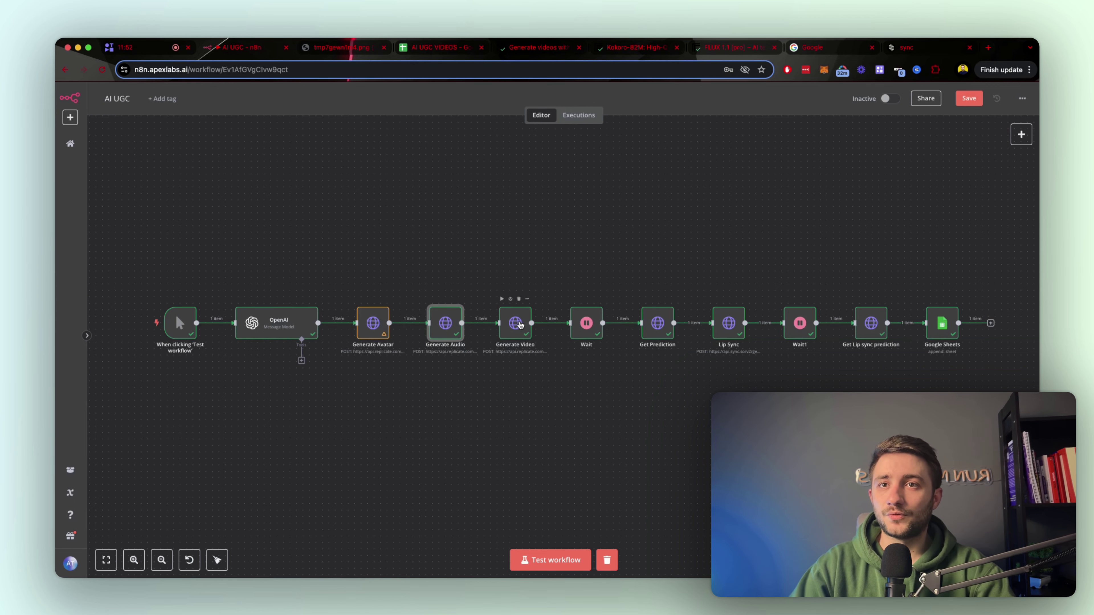
Step: Open the Generate Video node, expand its JSON body expression and examine the video prompt
{"action": "double_click", "coordinate": [519, 327]}
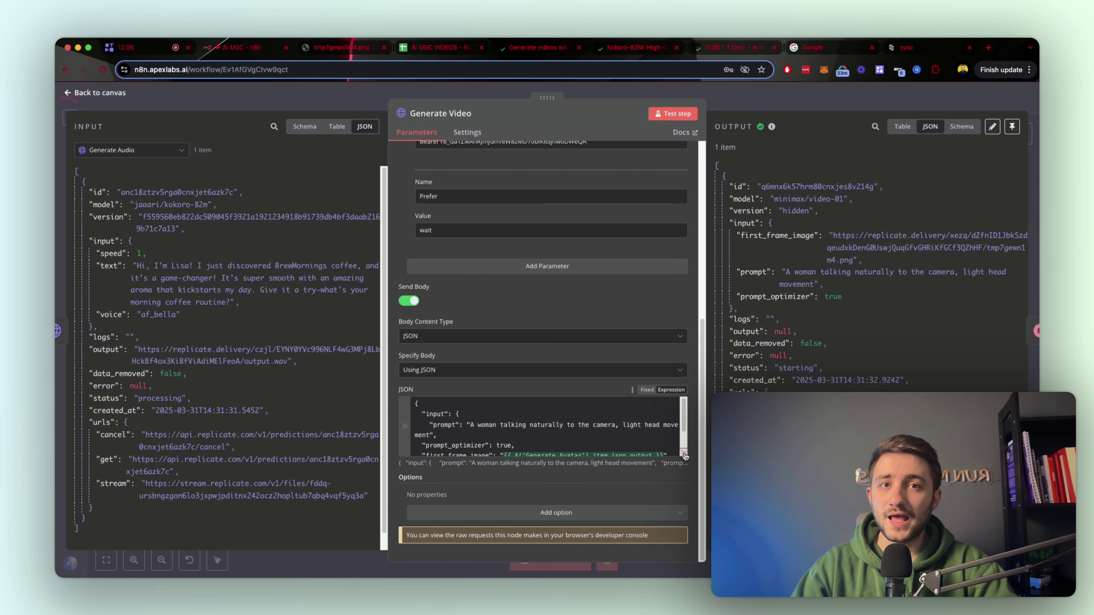
{"action": "left_click", "coordinate": [684, 454]}
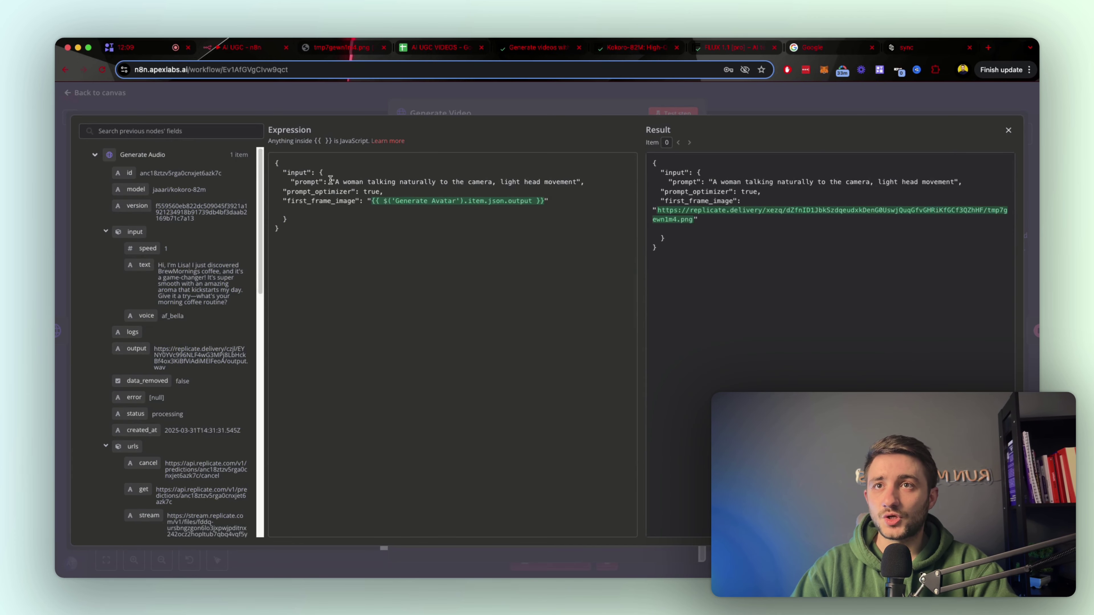
{"action": "left_click_drag", "start_coordinate": [331, 179], "coordinate": [509, 182]}
{"action": "left_click", "coordinate": [579, 181]}
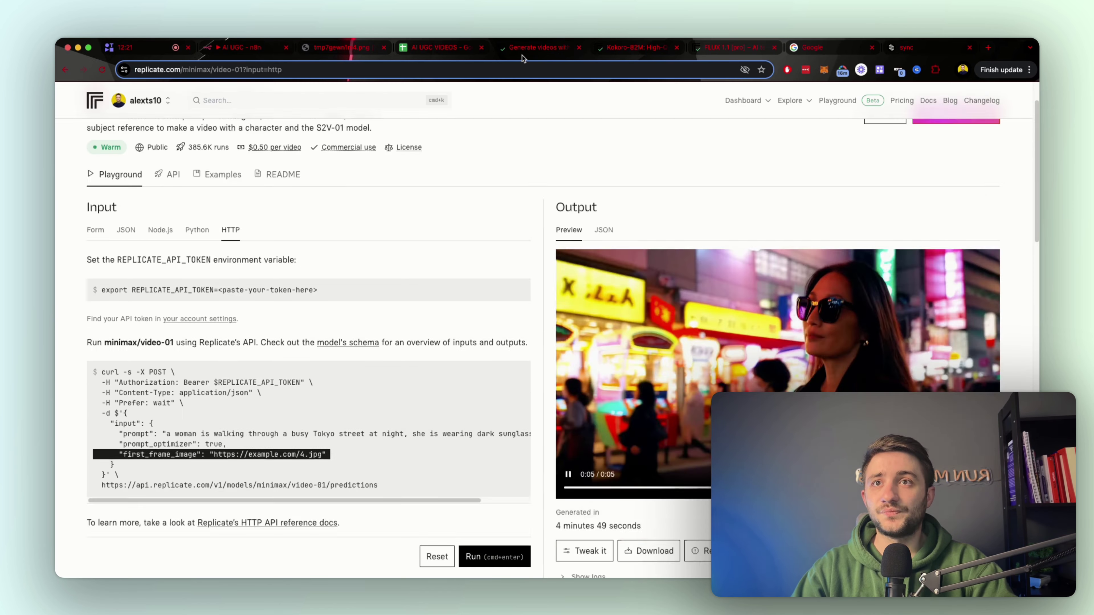
Step: Review the form inputs and supported clip length on Replicate's minimax/video-01 page
{"action": "scroll", "coordinate": [285, 163], "scroll_direction": "up", "scroll_amount": 3}
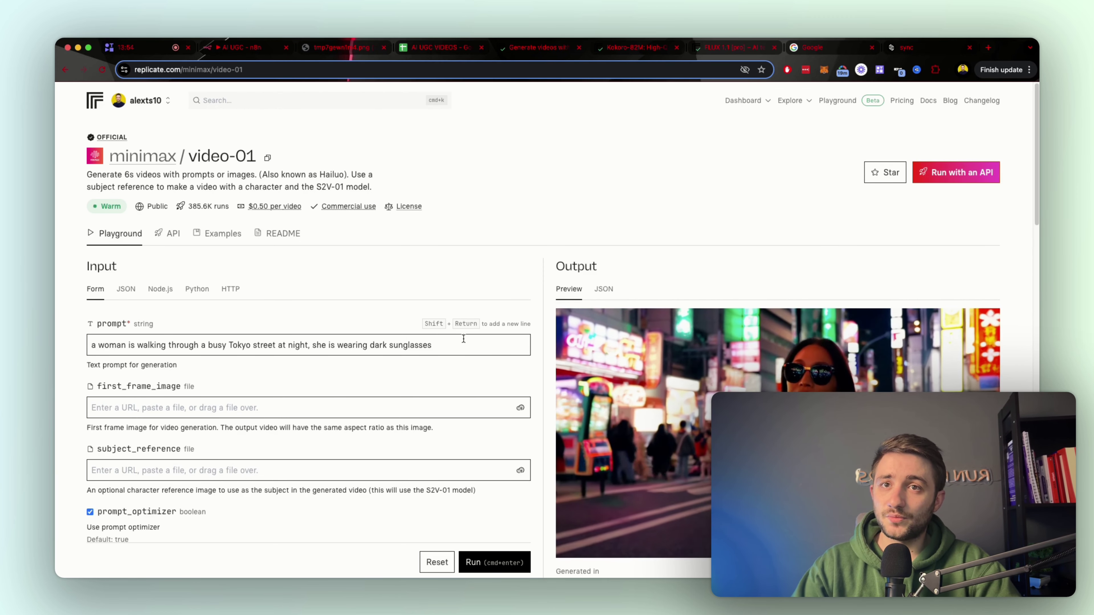
{"action": "scroll", "coordinate": [467, 343], "scroll_direction": "down", "scroll_amount": 6}
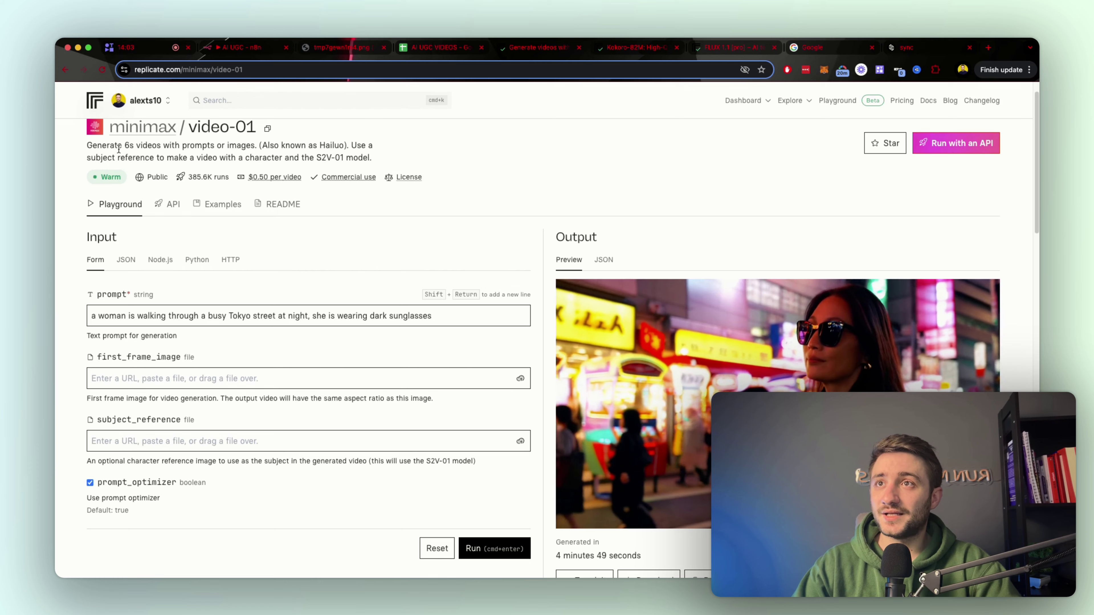
{"action": "left_click_drag", "start_coordinate": [124, 145], "coordinate": [162, 146]}
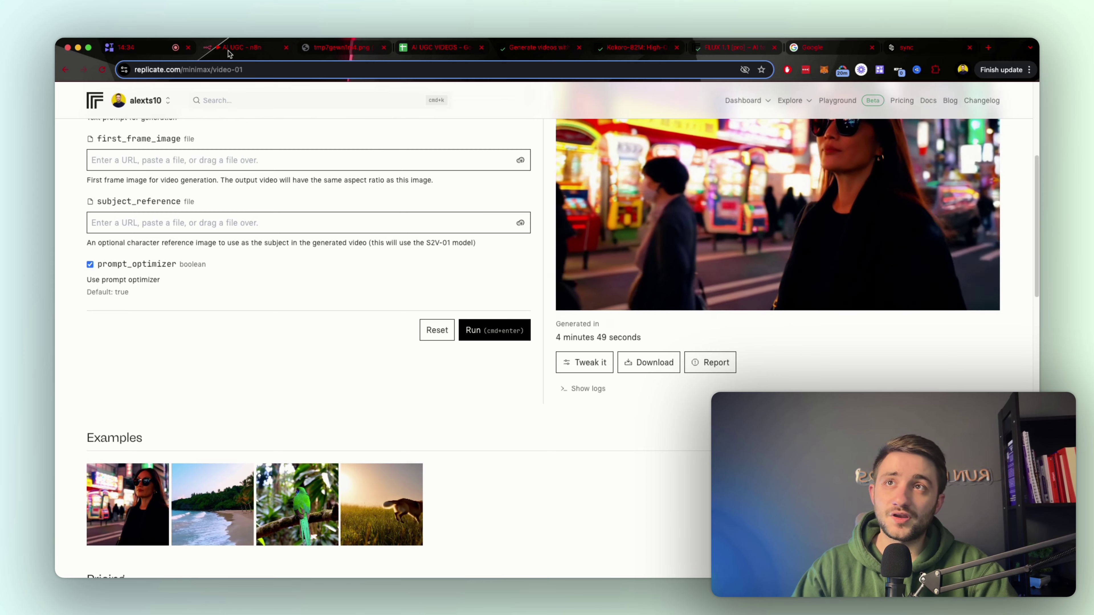
Step: Return to the n8n workflow, check the status in the Generate Video output, and close the node
{"action": "left_click", "coordinate": [241, 47]}
{"action": "scroll", "coordinate": [587, 336], "scroll_direction": "down", "scroll_amount": 6}
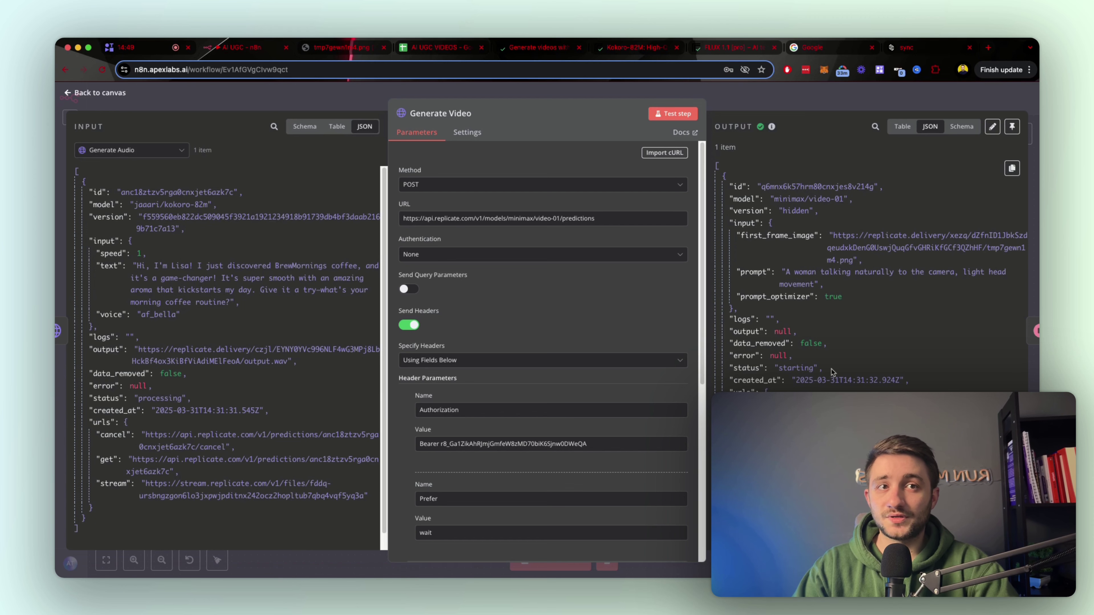
{"action": "left_click_drag", "start_coordinate": [832, 368], "coordinate": [728, 369]}
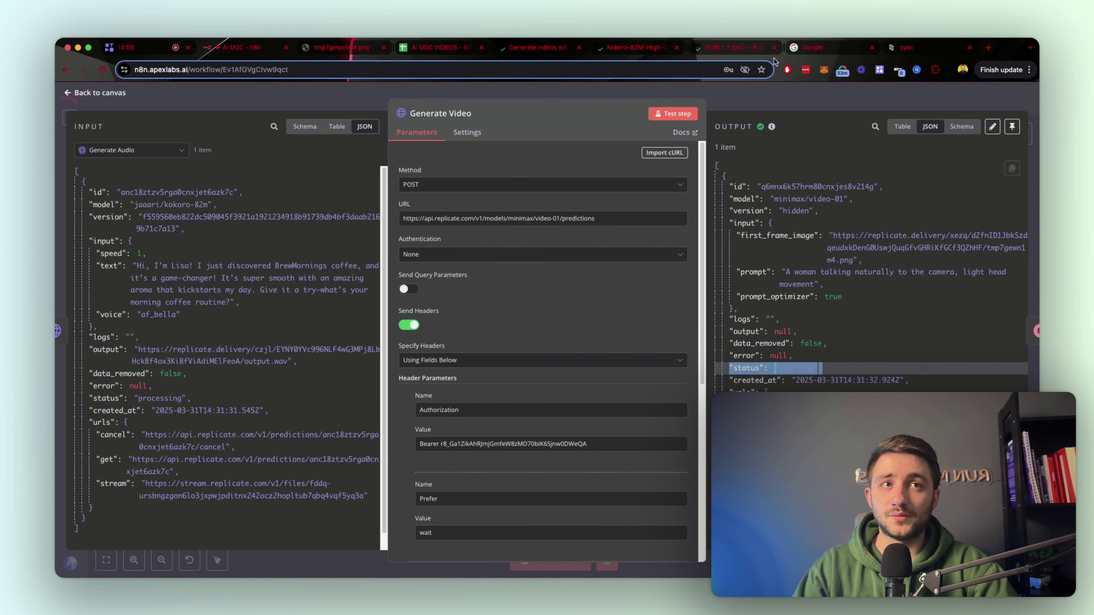
{"action": "left_click", "coordinate": [779, 96]}
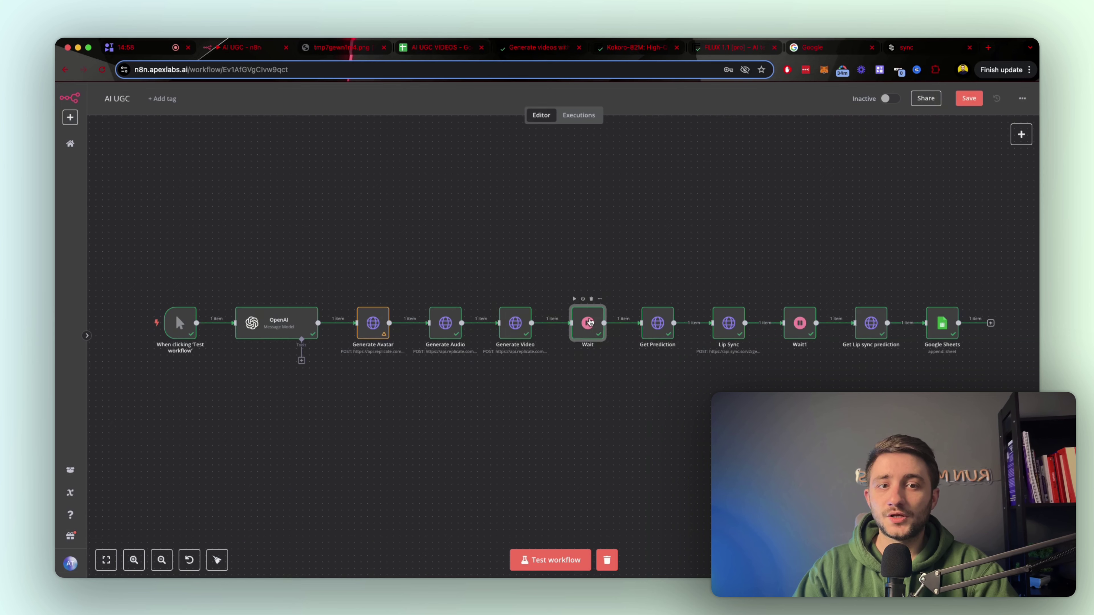
Step: Check the Wait node's time interval, then open the Get Prediction node
{"action": "double_click", "coordinate": [598, 305]}
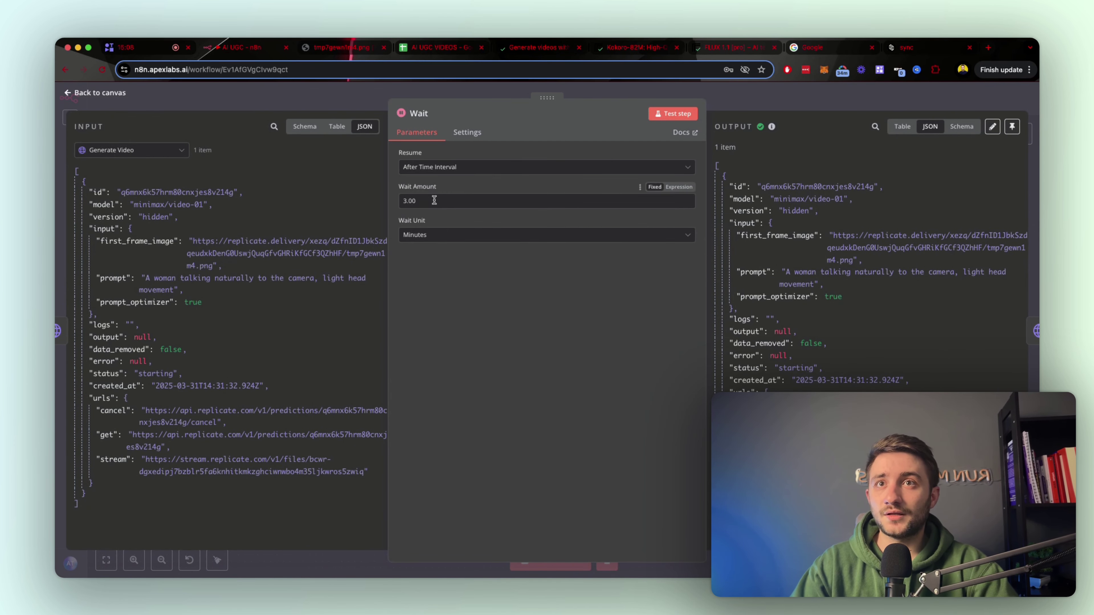
{"action": "left_click", "coordinate": [766, 92]}
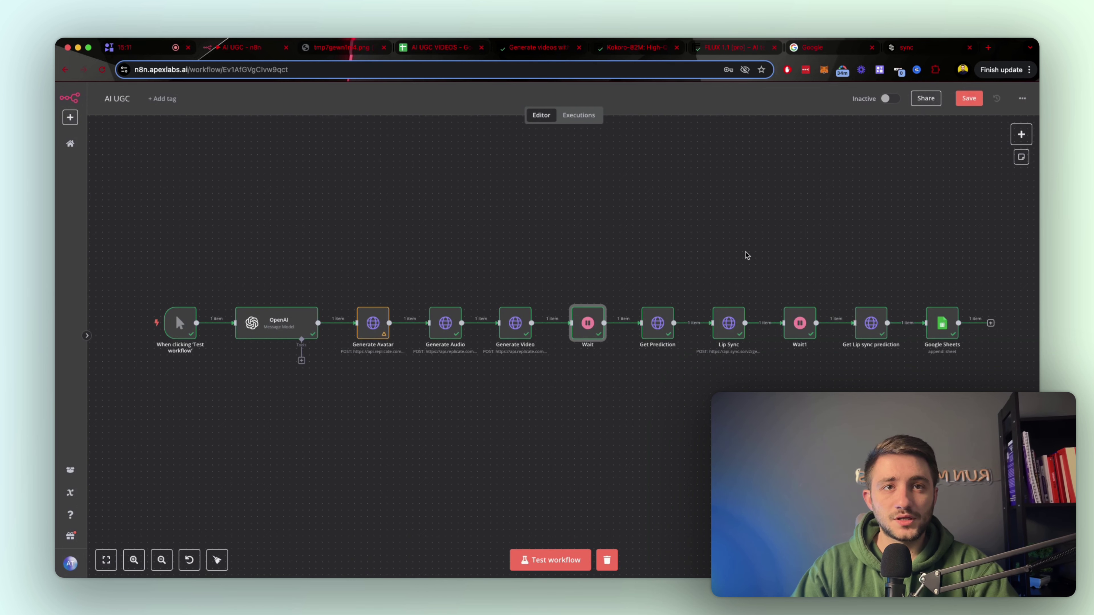
{"action": "left_click", "coordinate": [659, 325]}
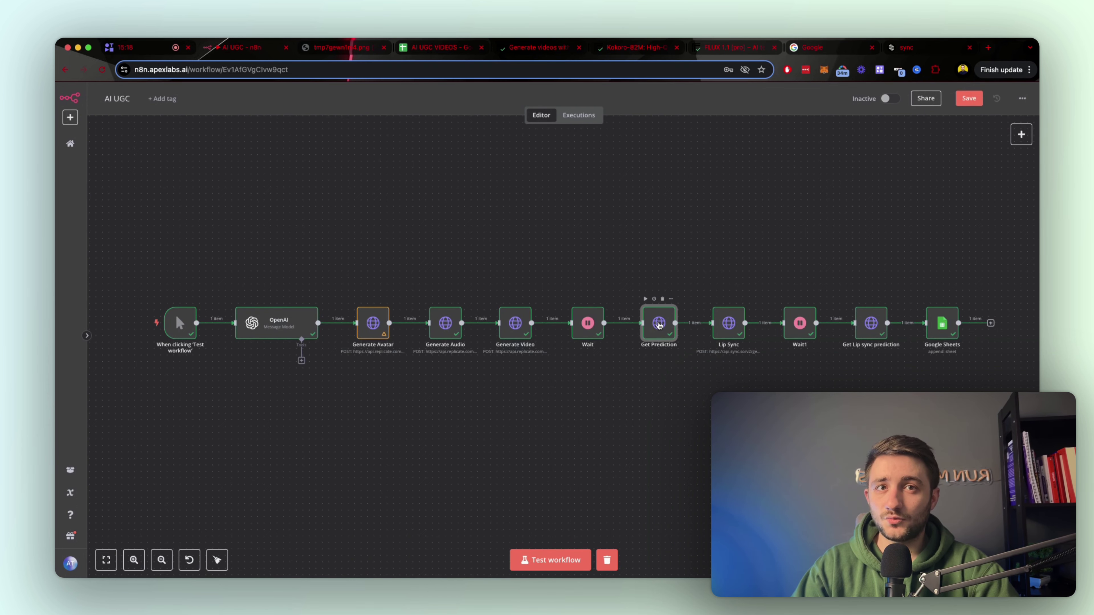
{"action": "double_click", "coordinate": [659, 324]}
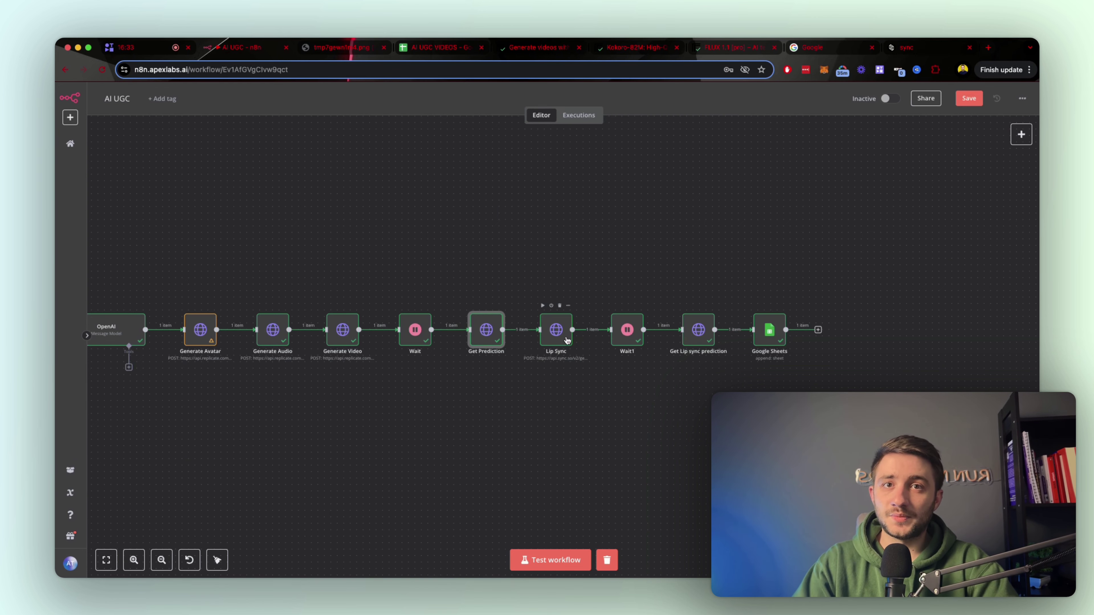
Step: View the sync.so projects dashboard, then return to the n8n workflow and open the Get Lip sync prediction node
{"action": "left_click", "coordinate": [567, 341]}
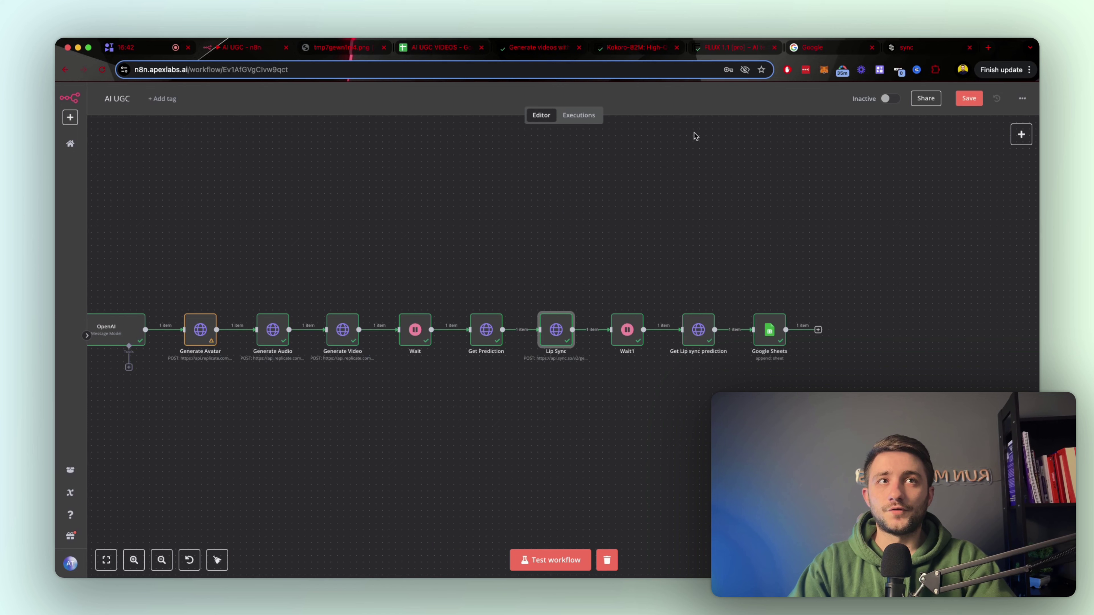
{"action": "left_click", "coordinate": [908, 49]}
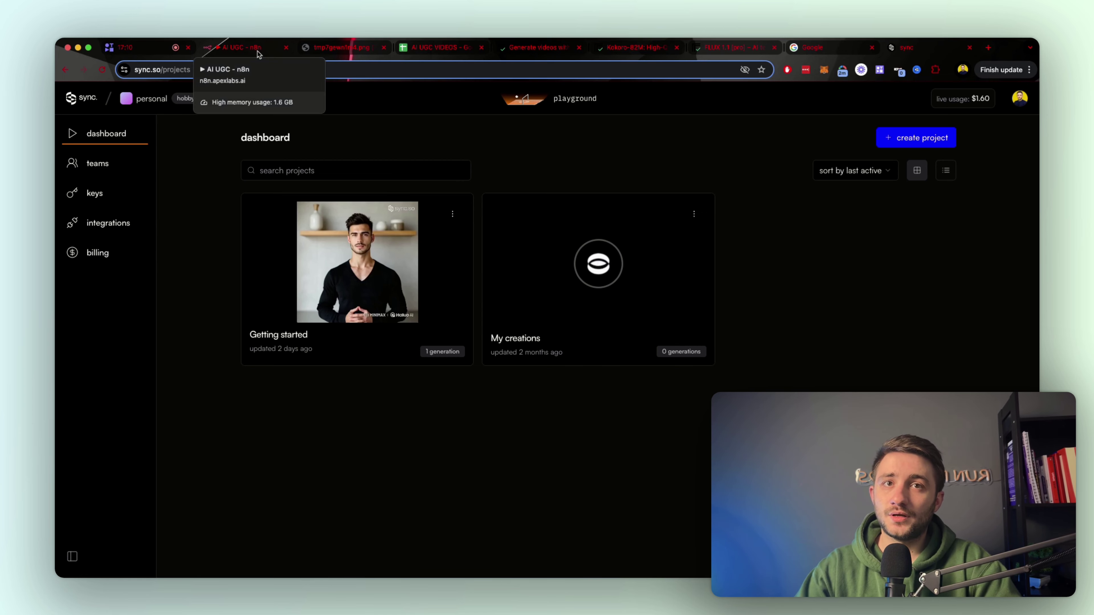
{"action": "left_click", "coordinate": [258, 54]}
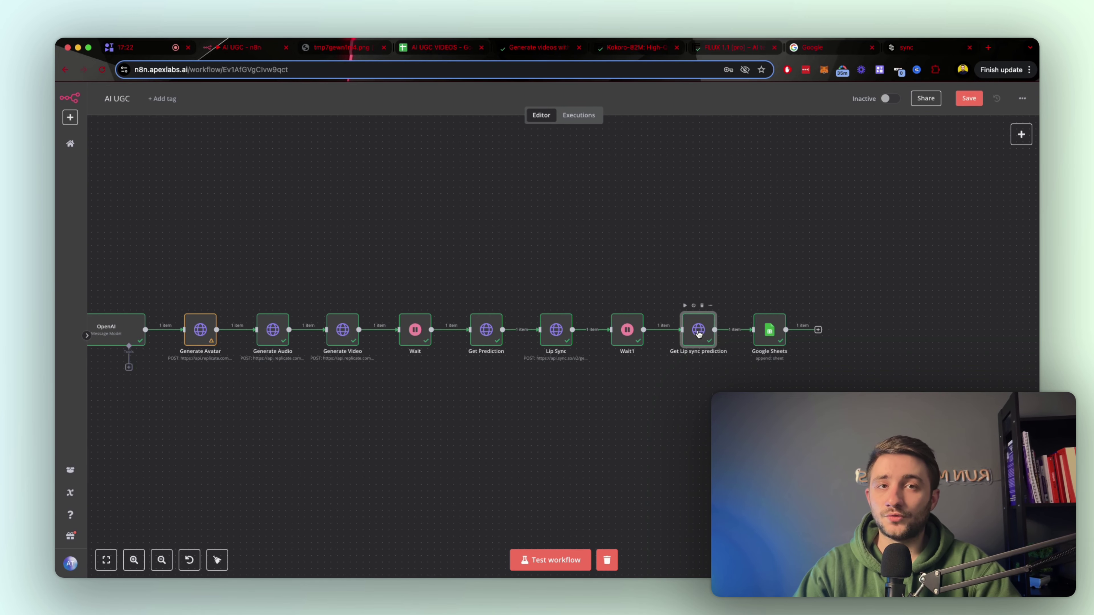
{"action": "double_click", "coordinate": [698, 329]}
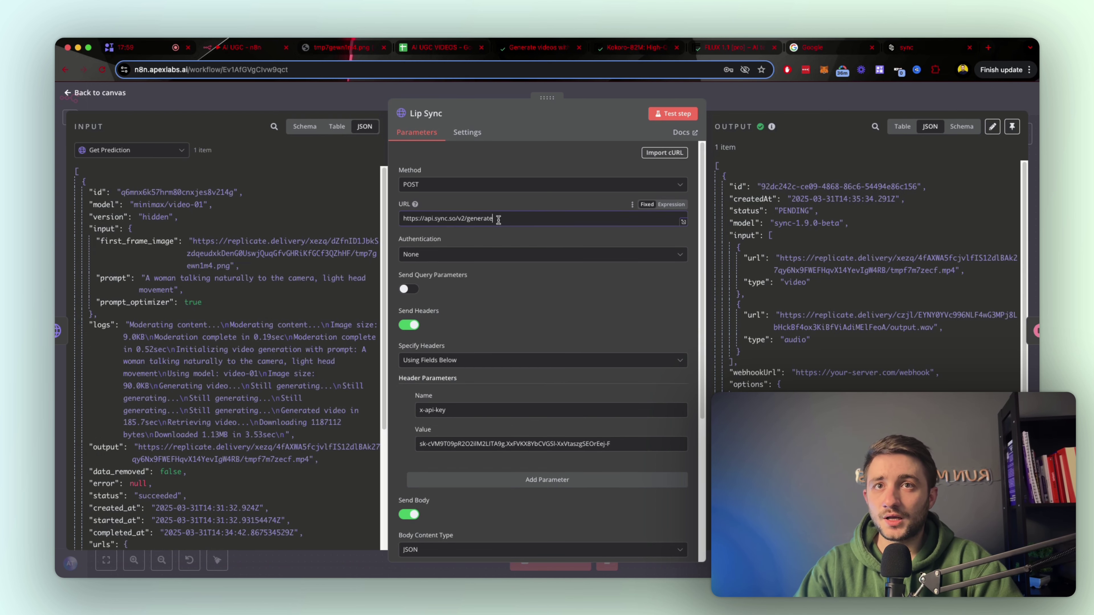
Step: Review the Lip Sync node's request URL and expand its JSON body to examine the model entry
{"action": "triple_click", "coordinate": [514, 217]}
{"action": "scroll", "coordinate": [466, 274], "scroll_direction": "down", "scroll_amount": 5}
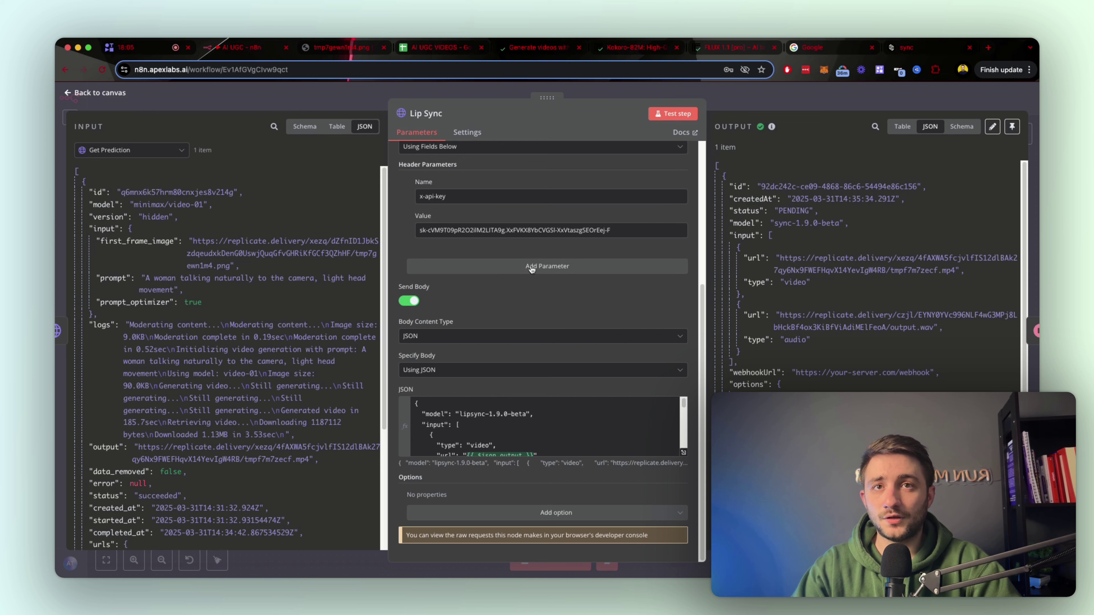
{"action": "left_click", "coordinate": [684, 453]}
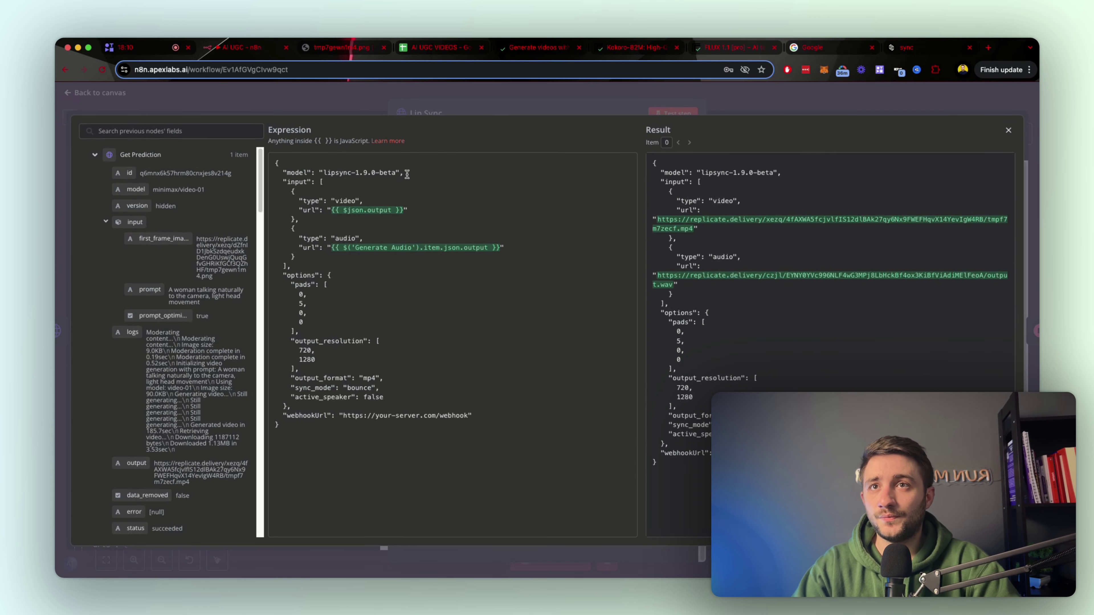
{"action": "left_click_drag", "start_coordinate": [407, 174], "coordinate": [267, 176]}
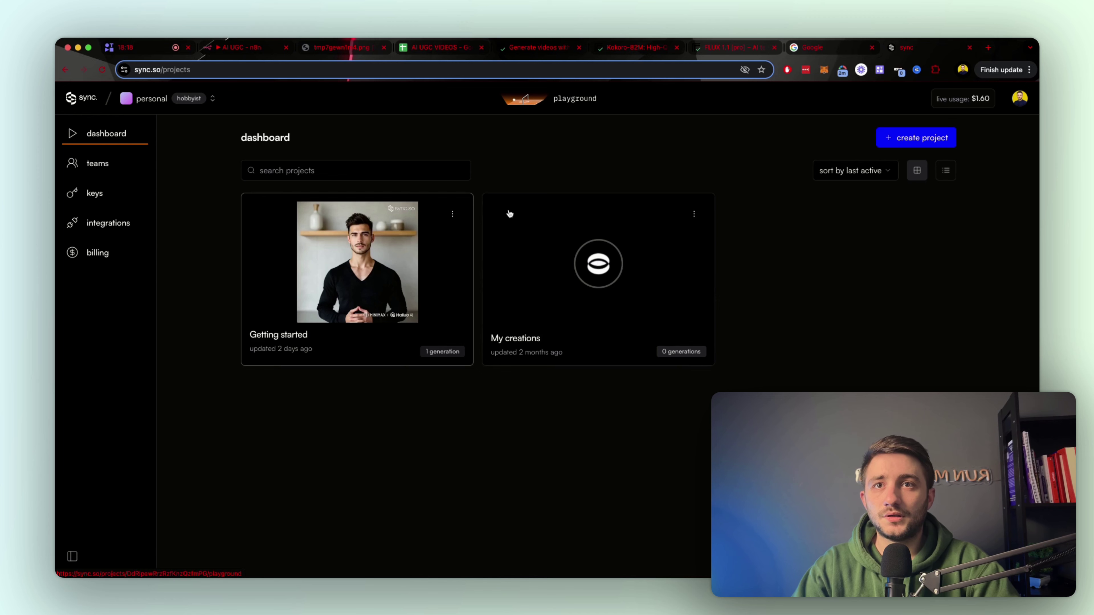
Step: Open sync.so's Getting started project, browse its available lipsync models, and return to the n8n workflow
{"action": "left_click", "coordinate": [439, 255]}
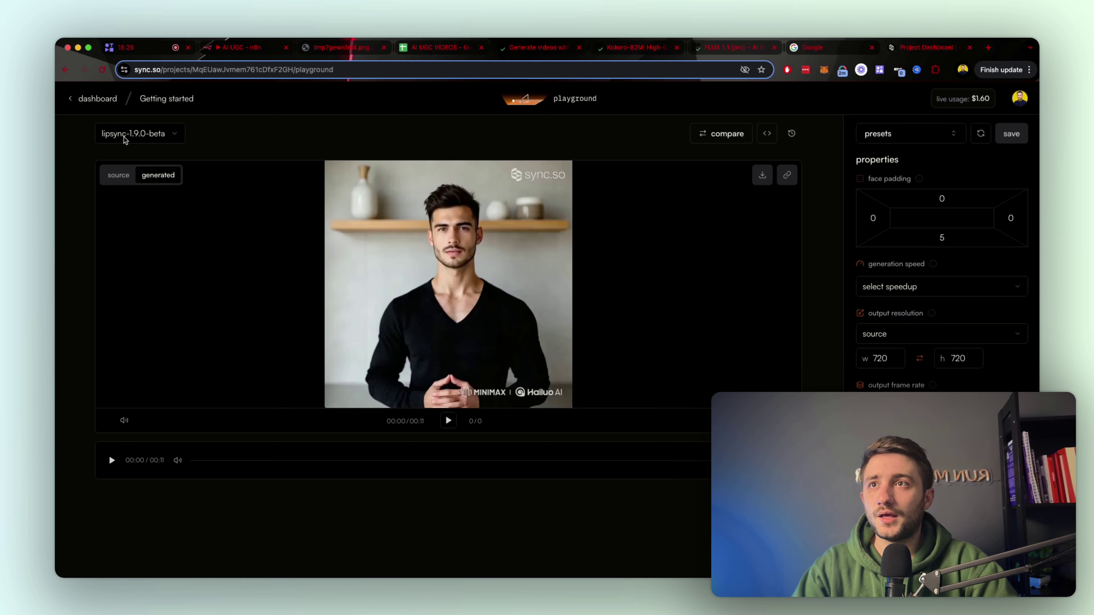
{"action": "left_click", "coordinate": [125, 139]}
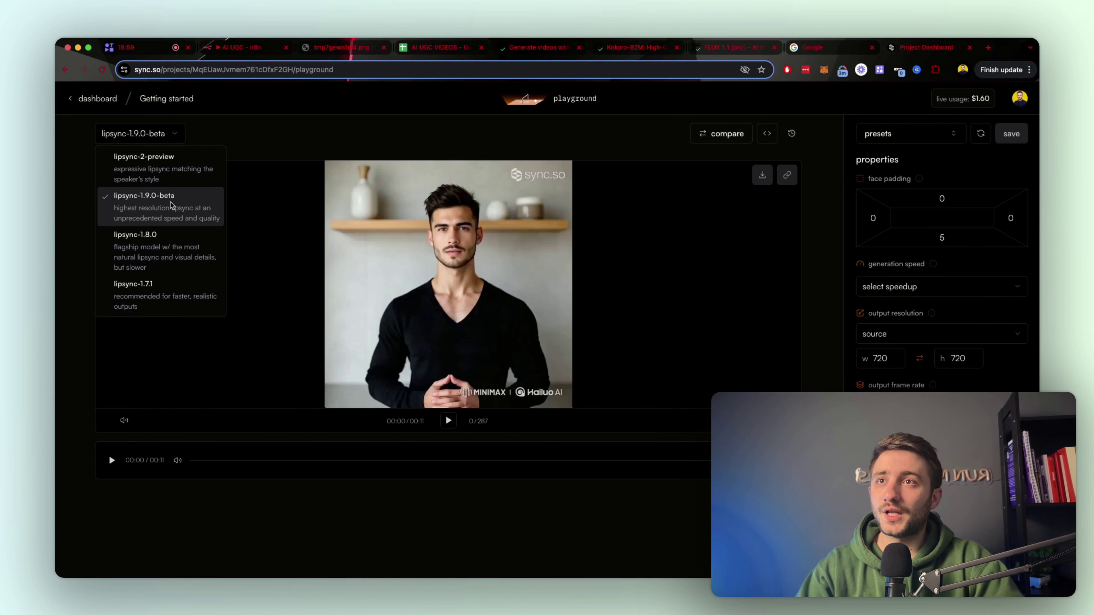
{"action": "left_click", "coordinate": [260, 47]}
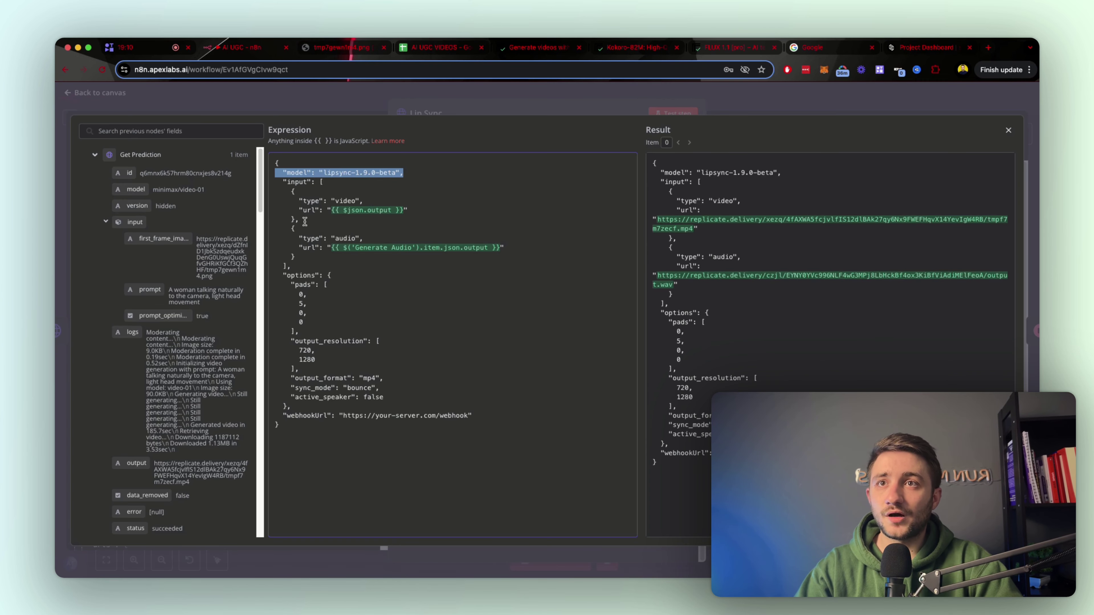
Step: Examine the Lip Sync body's video and audio inputs and output resolution, then check the output resolution options in the sync.so project
{"action": "left_click_drag", "start_coordinate": [305, 221], "coordinate": [259, 186]}
{"action": "left_click_drag", "start_coordinate": [412, 210], "coordinate": [326, 210]}
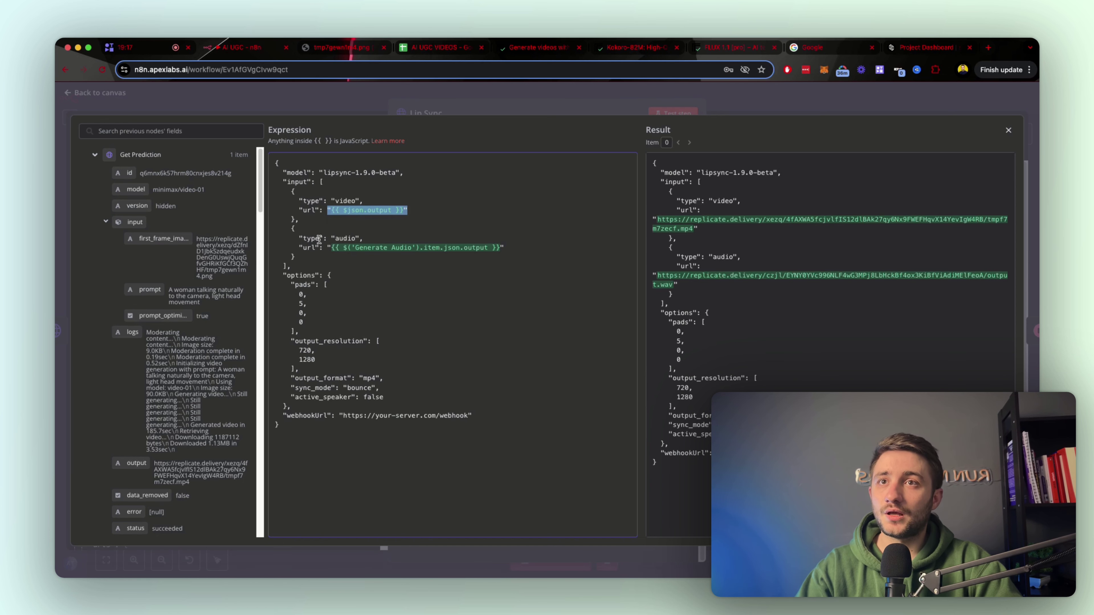
{"action": "left_click_drag", "start_coordinate": [510, 248], "coordinate": [262, 231]}
{"action": "left_click", "coordinate": [510, 248]}
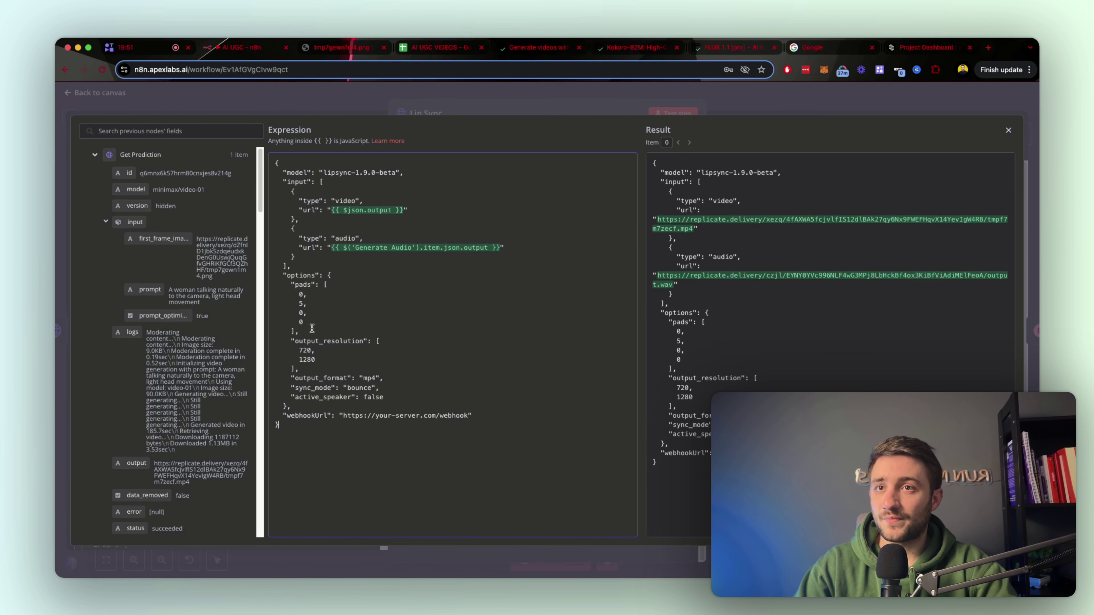
{"action": "left_click_drag", "start_coordinate": [314, 361], "coordinate": [250, 353]}
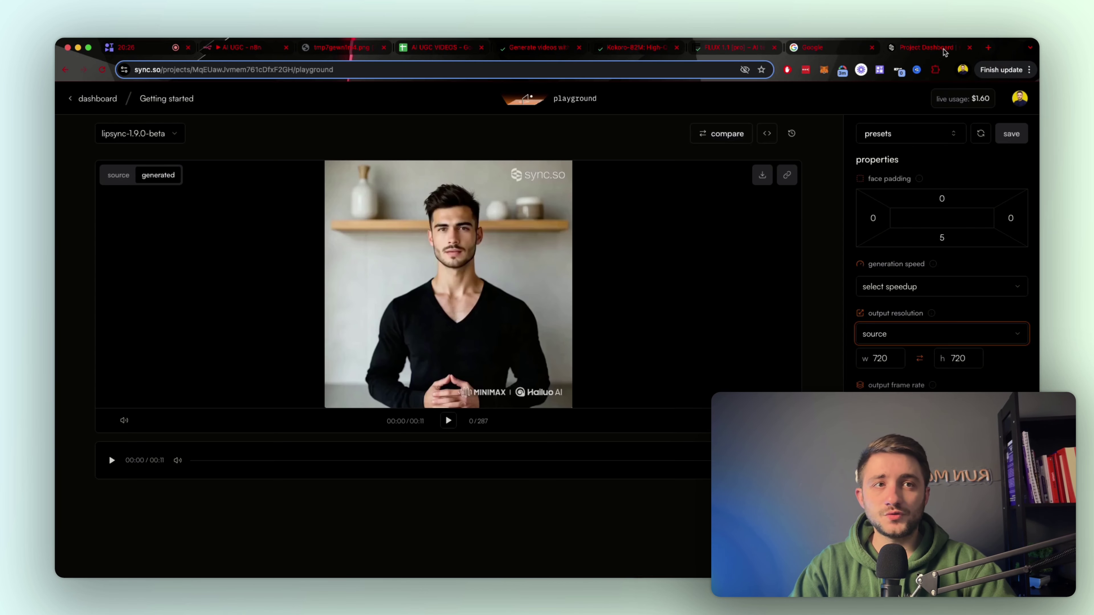
{"action": "left_click", "coordinate": [943, 334]}
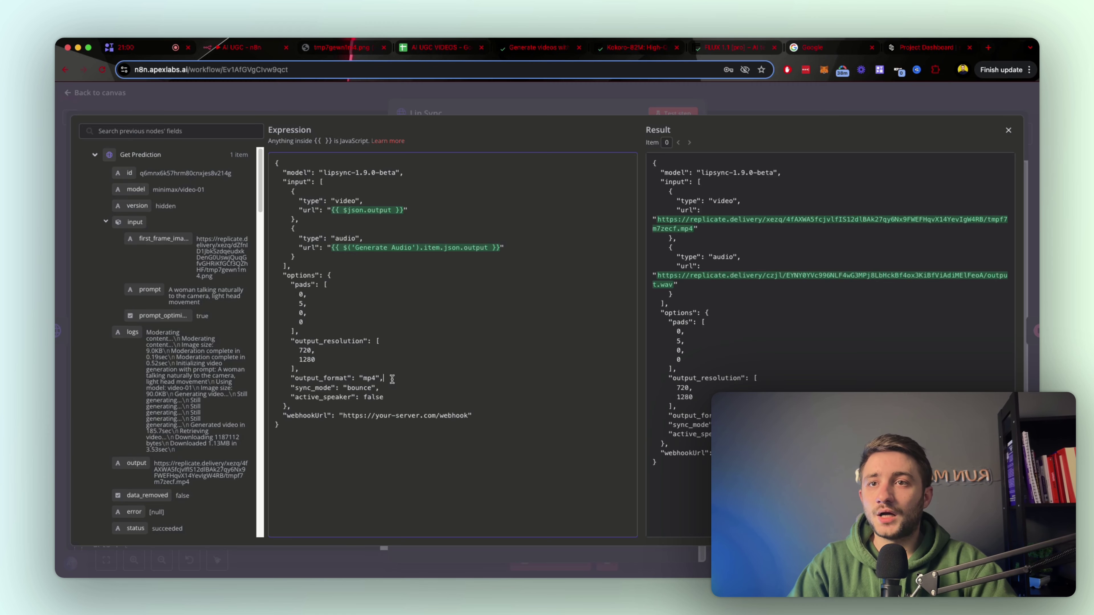
Step: Examine the sync_mode, active_speaker and webhookUrl entries in the Lip Sync node's JSON body
{"action": "mouse_move", "coordinate": [394, 381]}
{"action": "left_mouse_down"}
{"action": "mouse_move", "coordinate": [293, 383]}
{"action": "mouse_move", "coordinate": [404, 387]}
{"action": "left_mouse_up"}
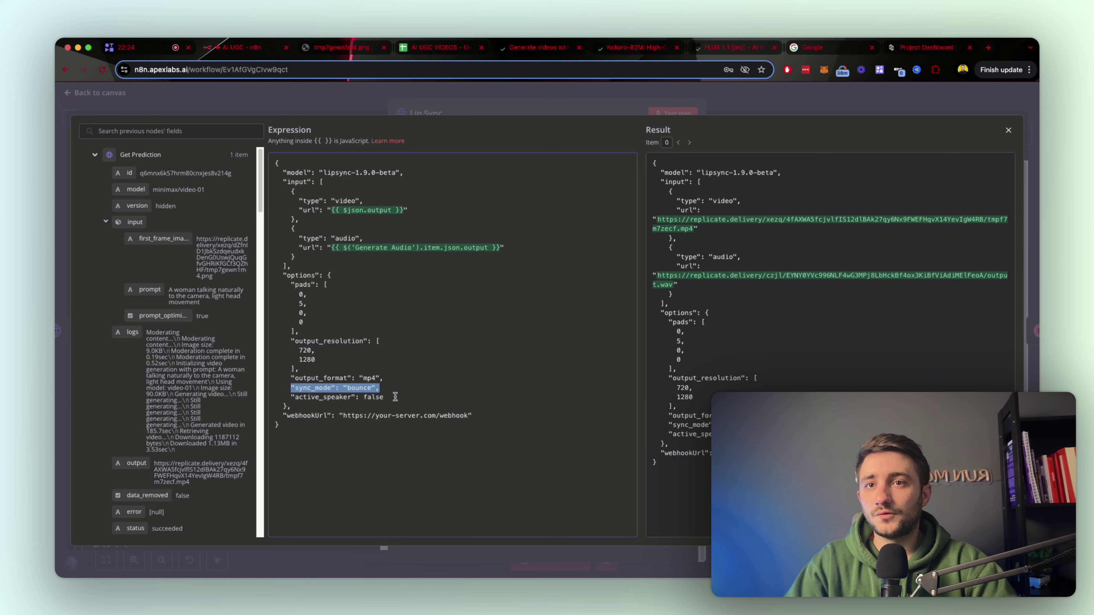
{"action": "left_click", "coordinate": [393, 397]}
{"action": "left_click_drag", "start_coordinate": [393, 398], "coordinate": [243, 387]}
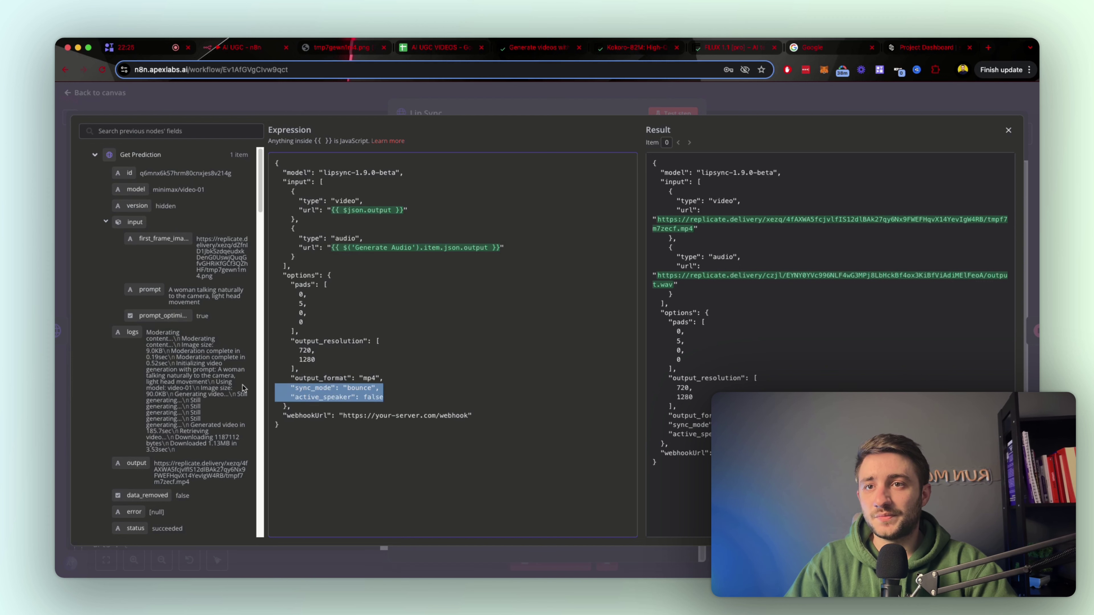
{"action": "triple_click", "coordinate": [294, 416]}
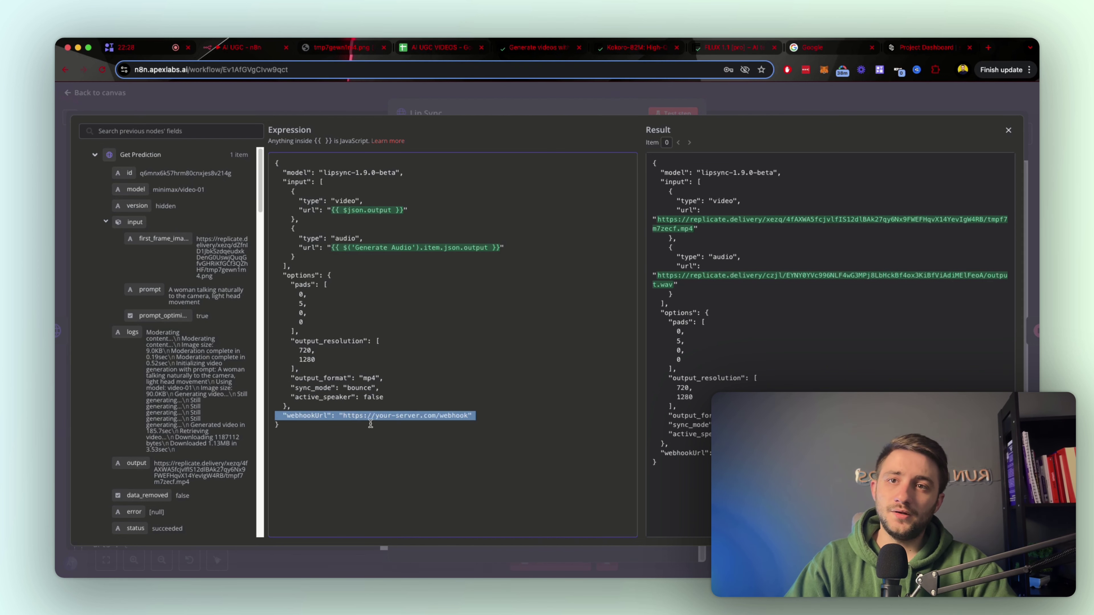
{"action": "left_click", "coordinate": [478, 415]}
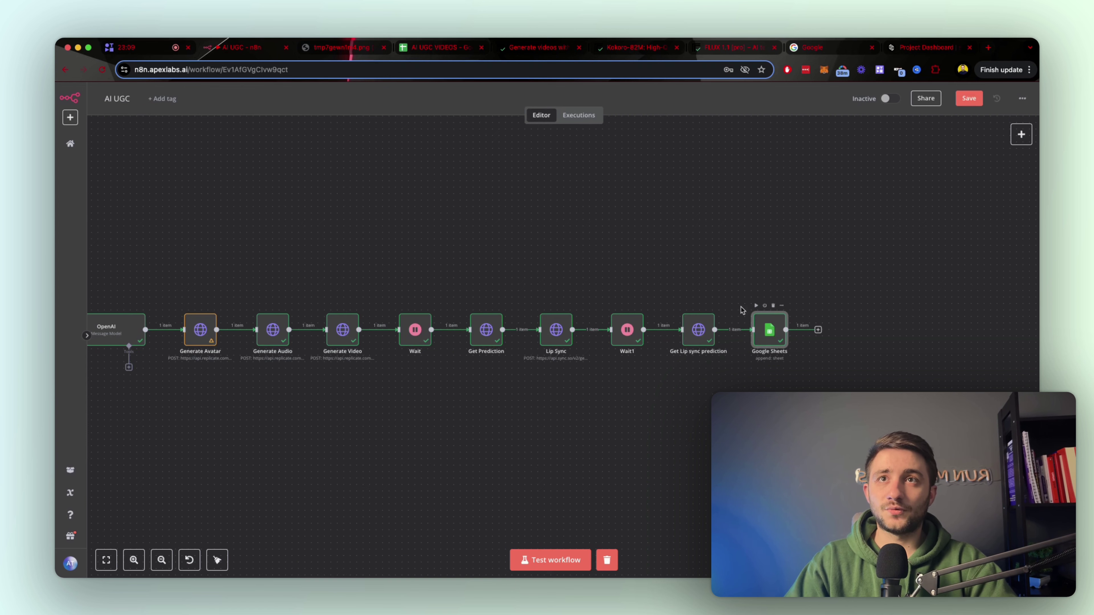
Step: Open the AI UGC VIDEOS spreadsheet, look over its logged rows, and play the video linked in row 3
{"action": "left_click", "coordinate": [439, 47]}
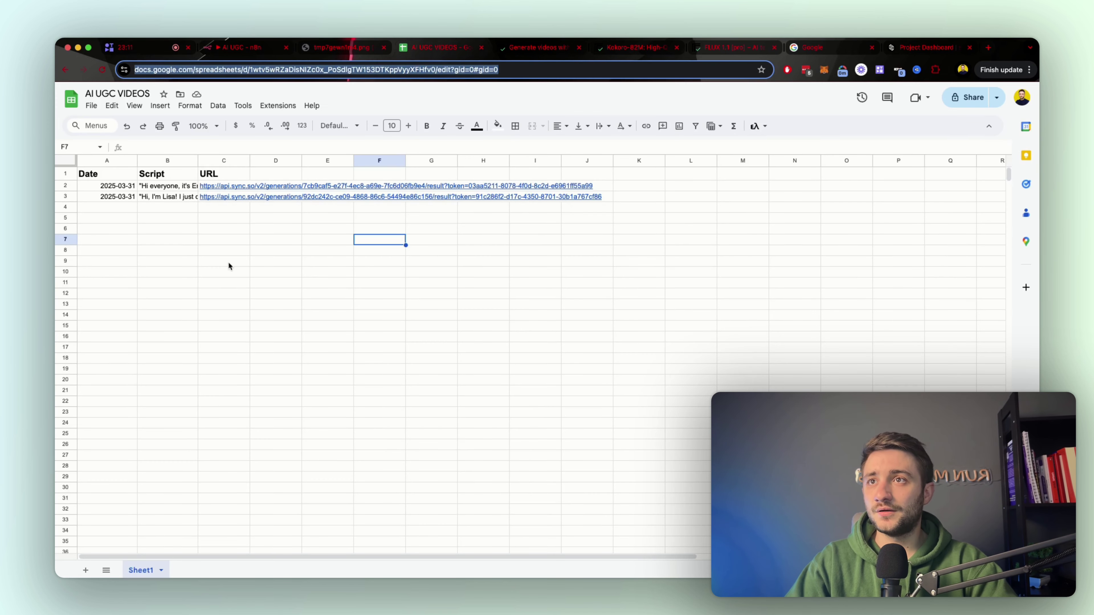
{"action": "left_click", "coordinate": [229, 261]}
{"action": "left_click", "coordinate": [104, 187]}
{"action": "left_click", "coordinate": [155, 187]}
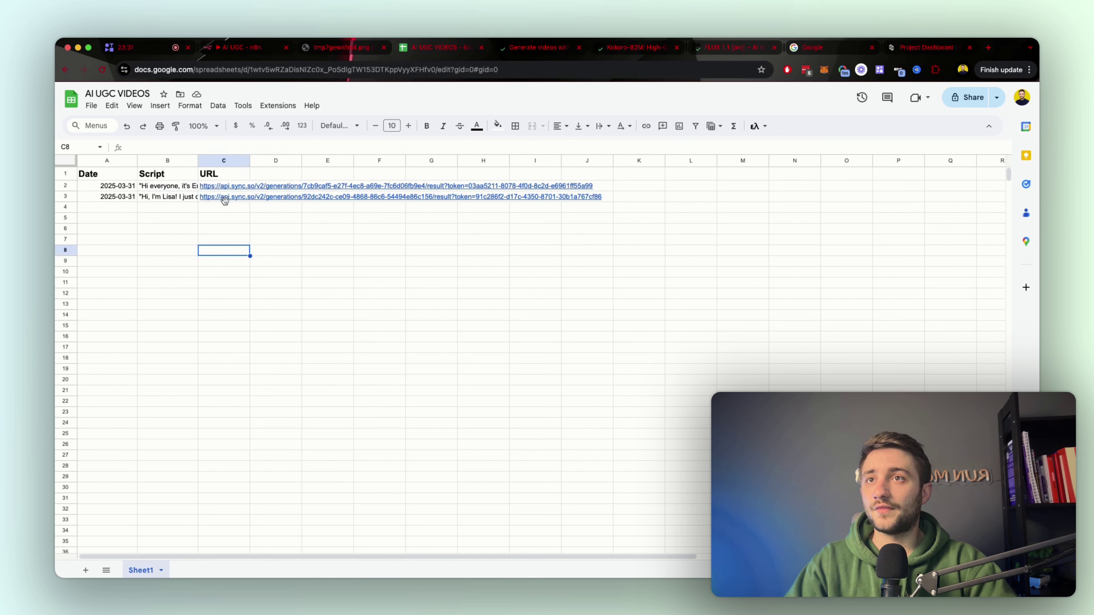
{"action": "left_click", "coordinate": [224, 198]}
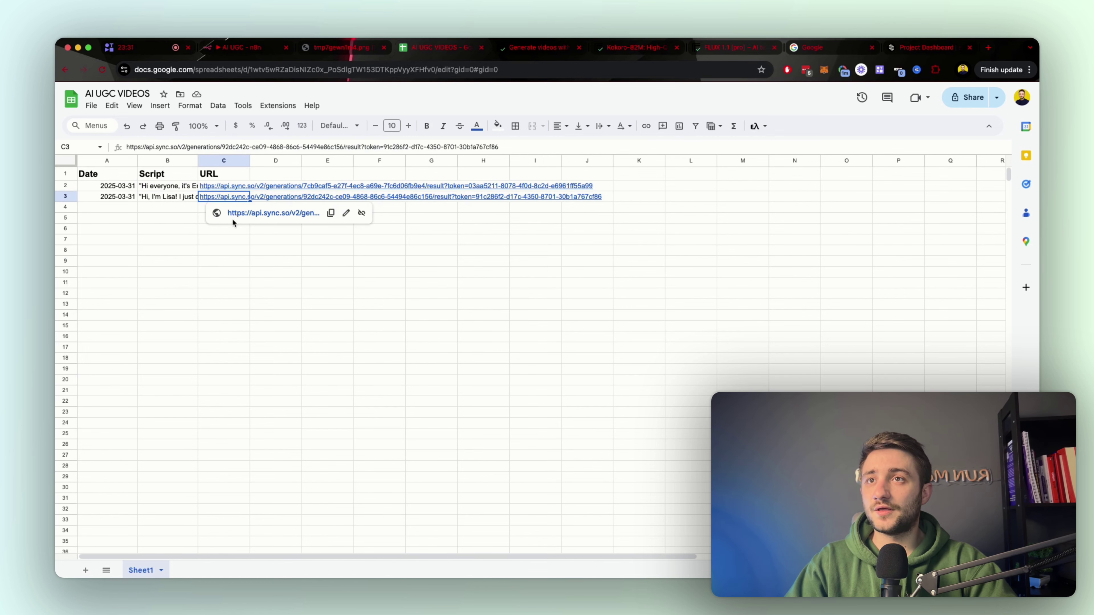
{"action": "left_click", "coordinate": [233, 215]}
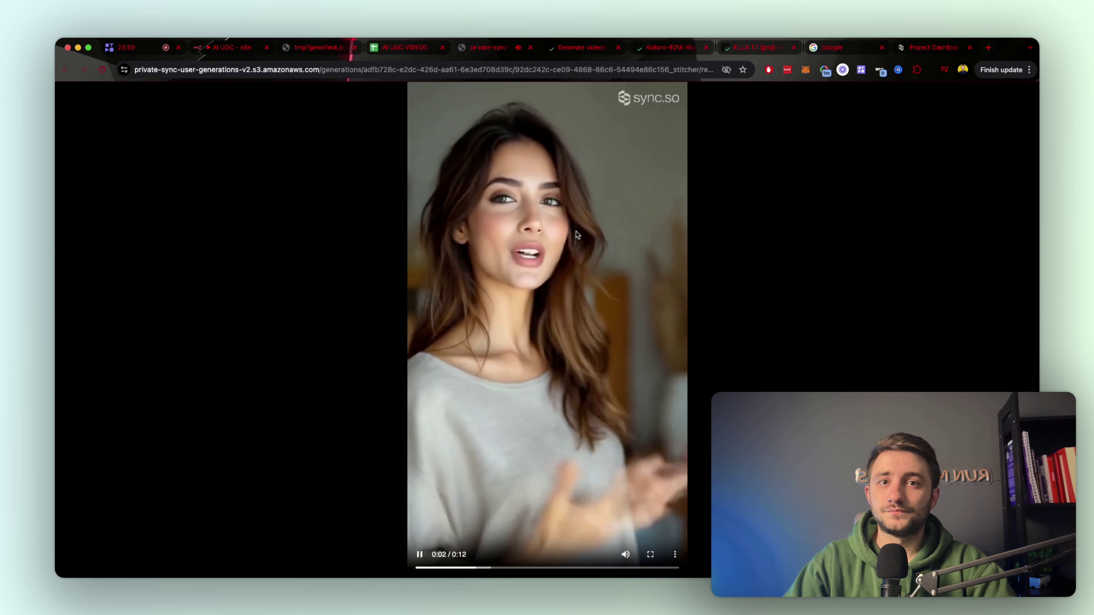
{"action": "left_click", "coordinate": [563, 255]}
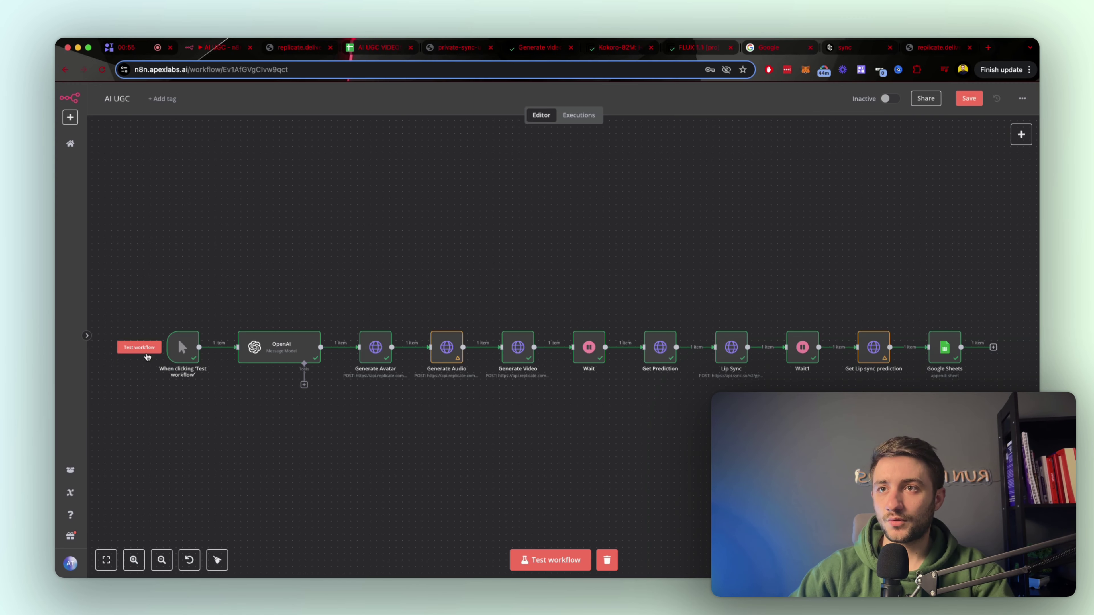
Step: Review the generated script in the OpenAI node's output content
{"action": "double_click", "coordinate": [274, 347]}
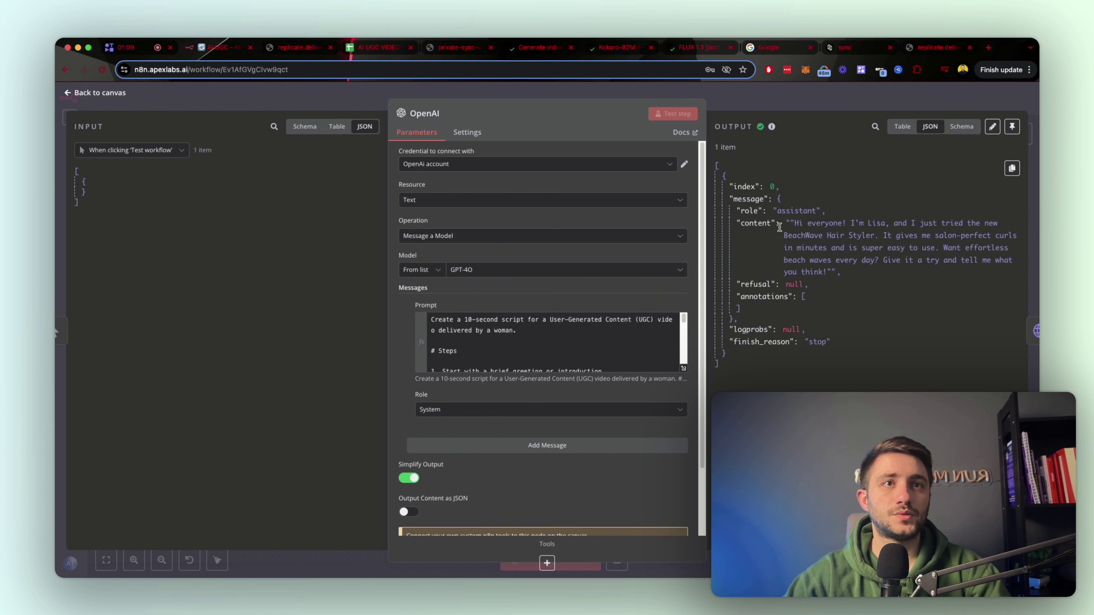
{"action": "left_click_drag", "start_coordinate": [780, 227], "coordinate": [878, 228]}
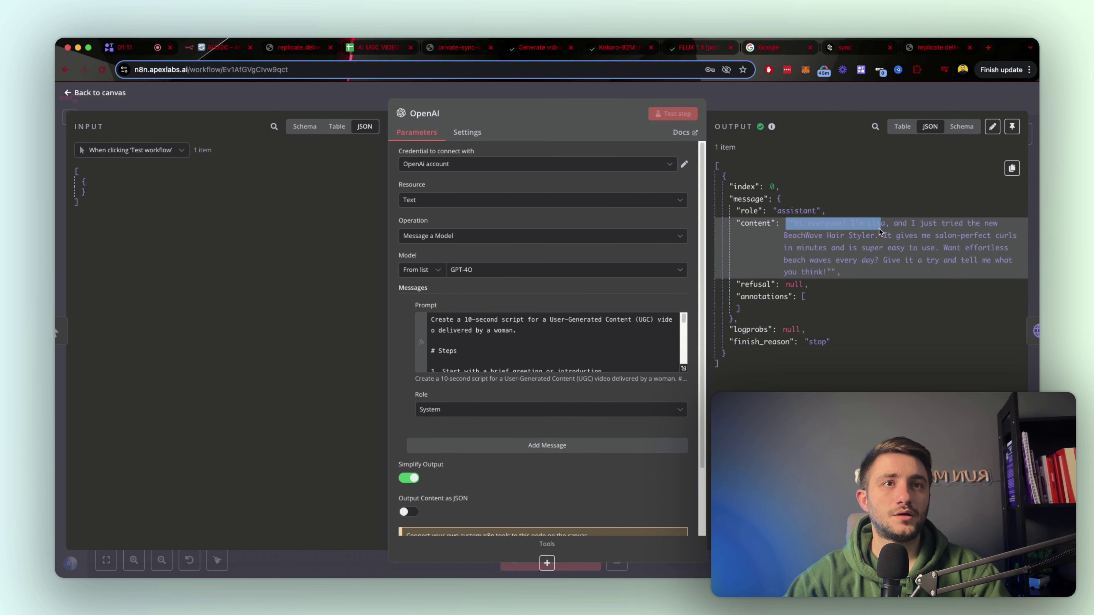
{"action": "left_click", "coordinate": [870, 264]}
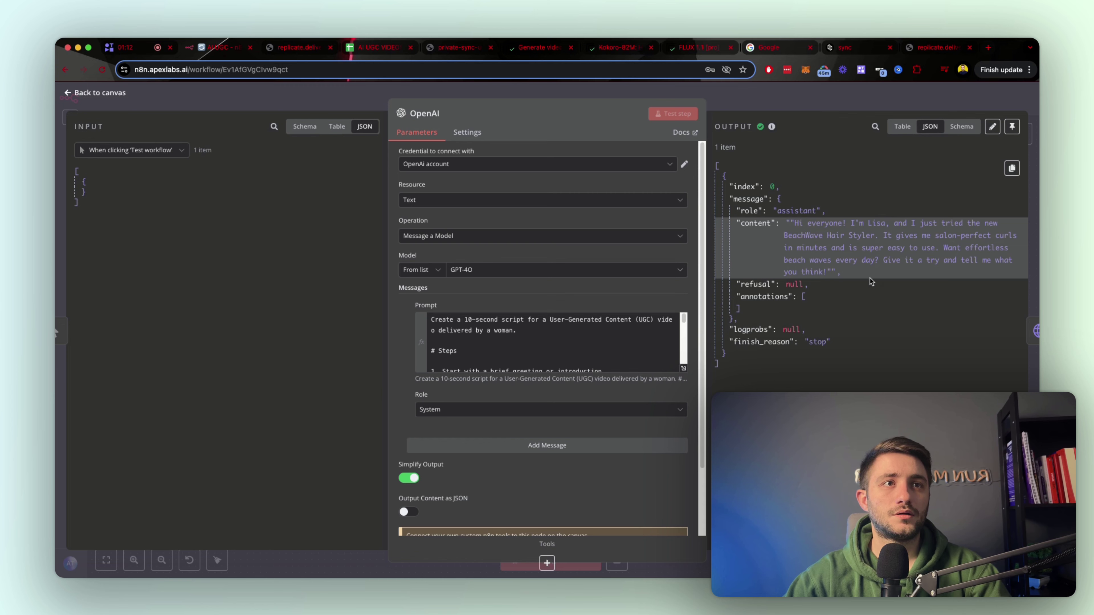
{"action": "left_click", "coordinate": [734, 99]}
Step: Open the image from the Generate Avatar node's output URL, view it, and return to the workflow canvas
{"action": "double_click", "coordinate": [373, 348]}
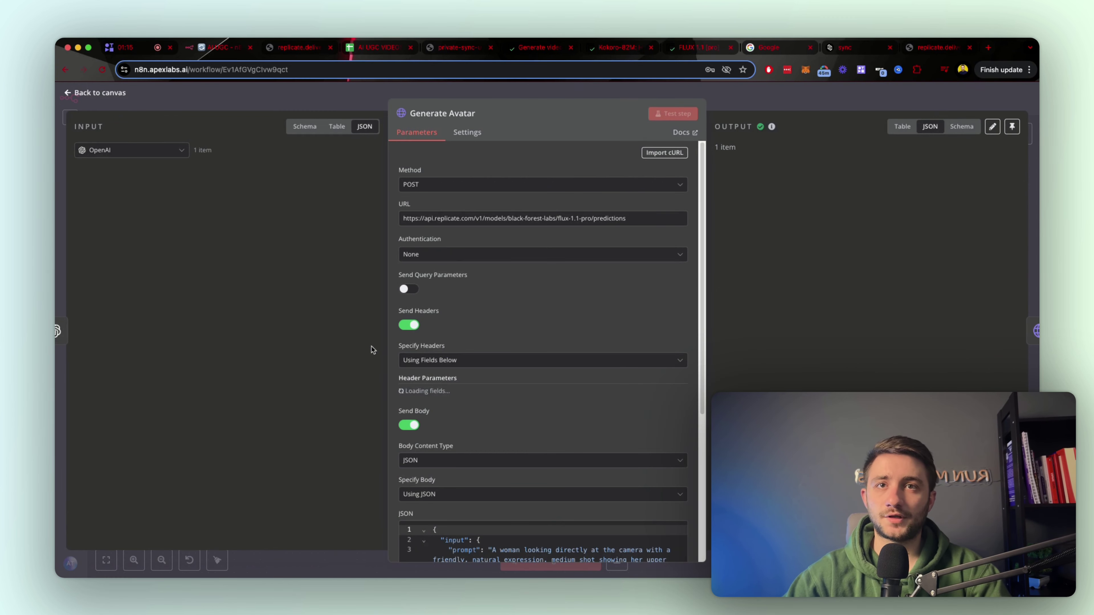
{"action": "scroll", "coordinate": [771, 288], "scroll_direction": "down", "scroll_amount": 3}
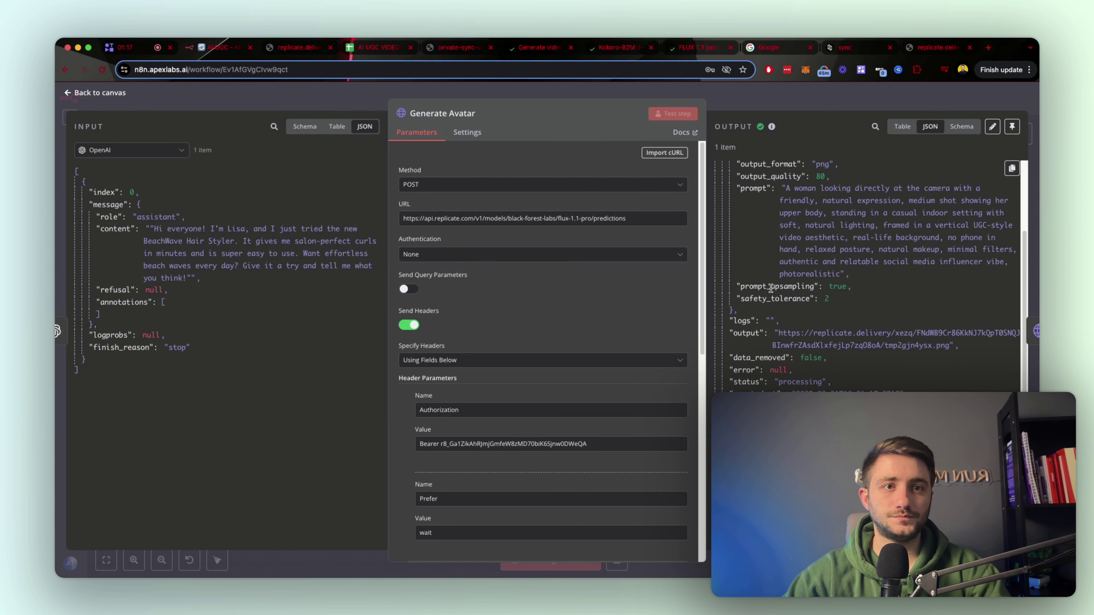
{"action": "left_click_drag", "start_coordinate": [778, 336], "coordinate": [947, 344]}
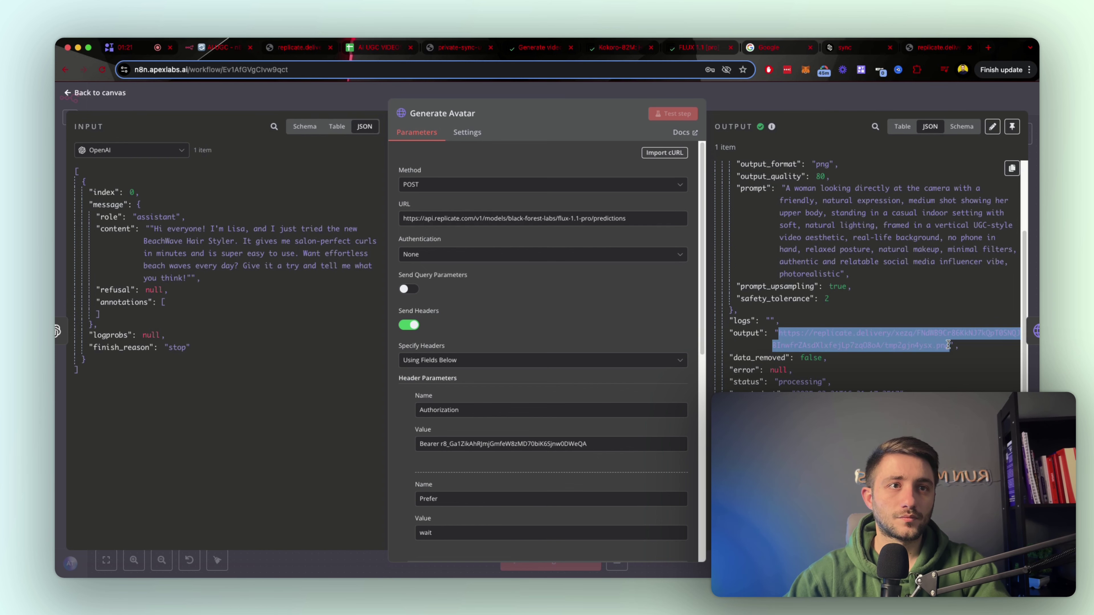
{"action": "right_click", "coordinate": [947, 345]}
{"action": "left_click", "coordinate": [861, 387]}
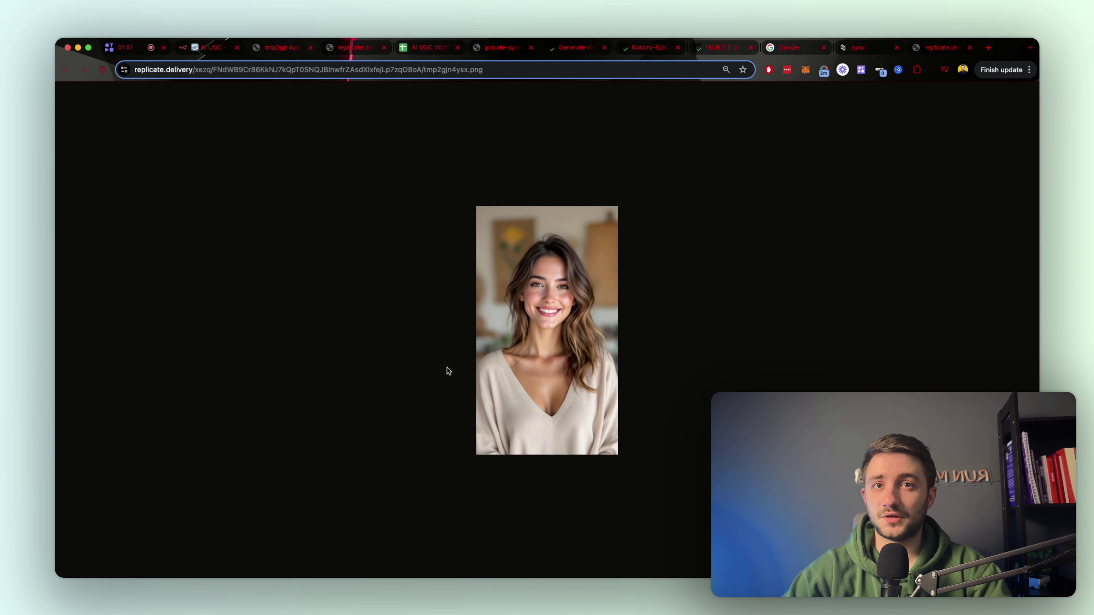
{"action": "left_click", "coordinate": [210, 47]}
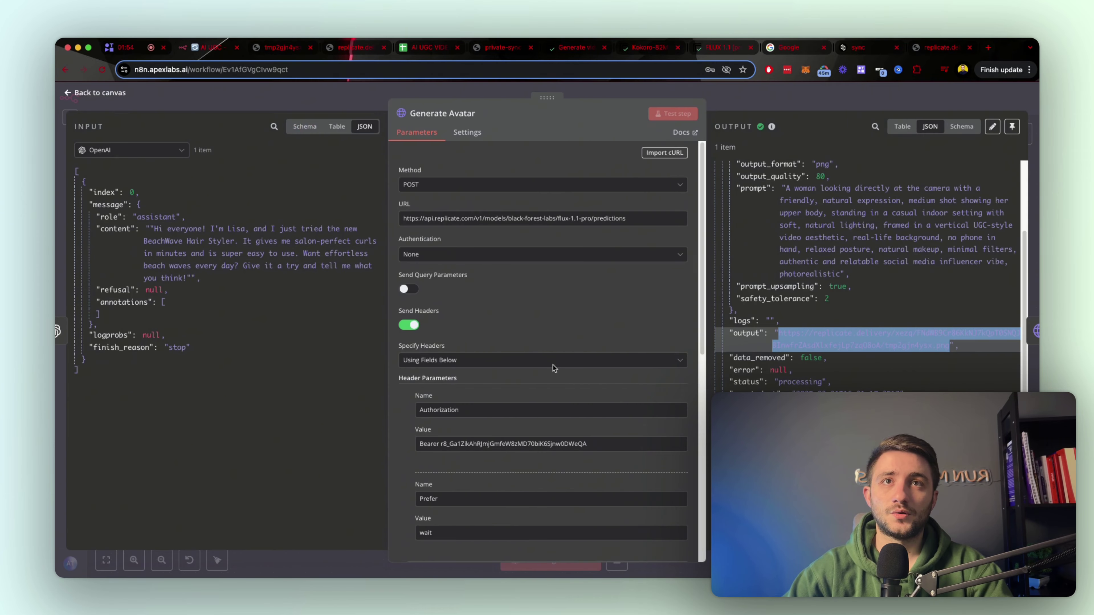
{"action": "left_click", "coordinate": [505, 92]}
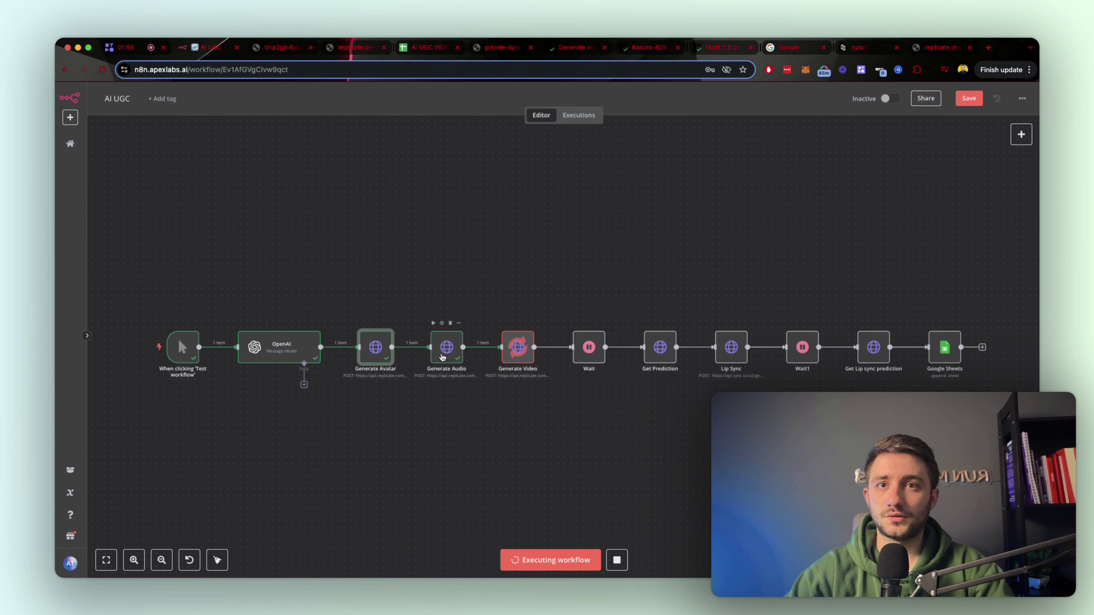
Step: View the generated video from the Get Prediction node's output URL, close the extra replicate.delivery tab, and return to the workflow canvas
{"action": "scroll", "coordinate": [513, 369], "scroll_direction": "up", "scroll_amount": 5}
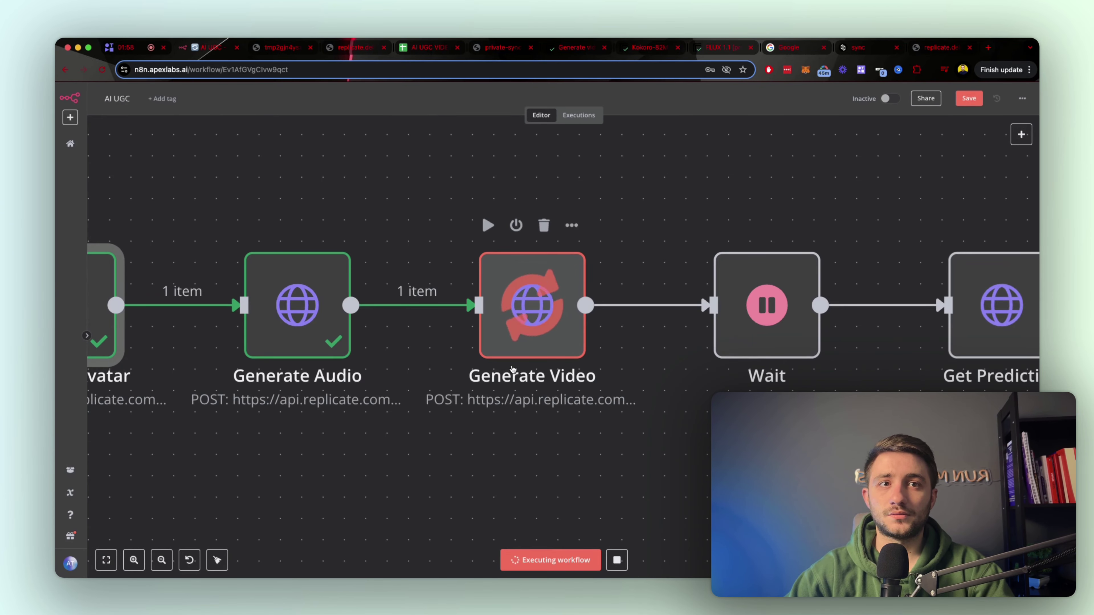
{"action": "scroll", "coordinate": [534, 325], "scroll_direction": "down", "scroll_amount": 2}
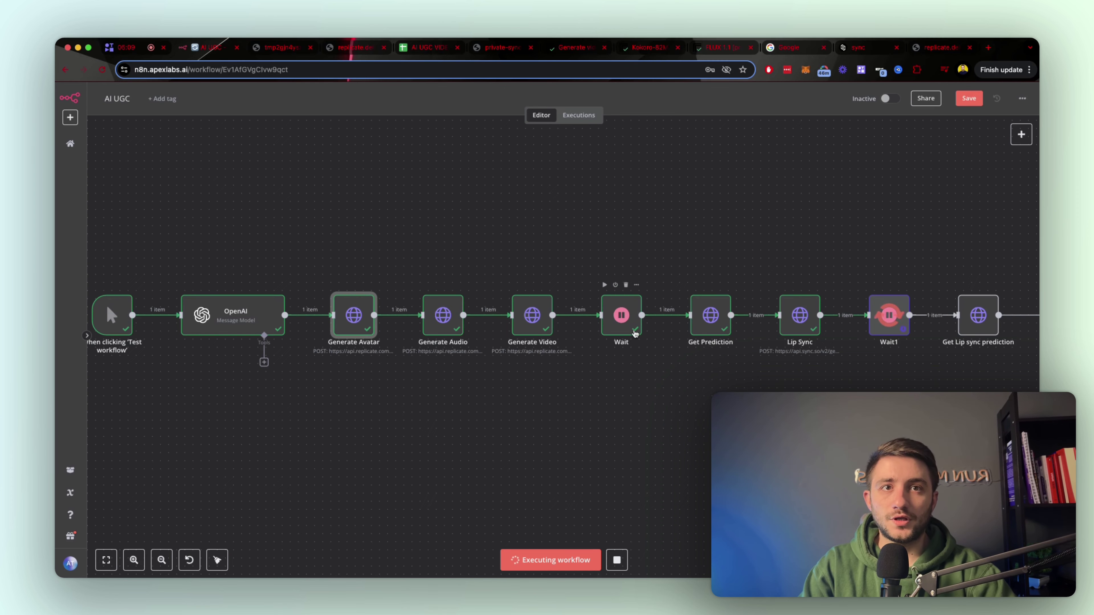
{"action": "left_click", "coordinate": [702, 320]}
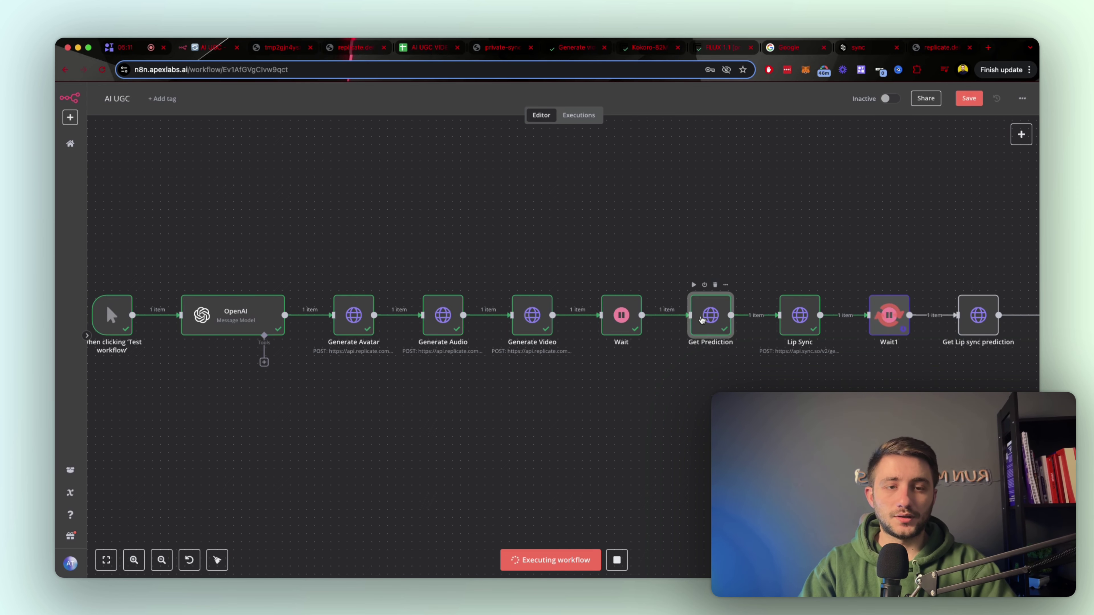
{"action": "double_click", "coordinate": [702, 320]}
{"action": "scroll", "coordinate": [847, 380], "scroll_direction": "down", "scroll_amount": 3}
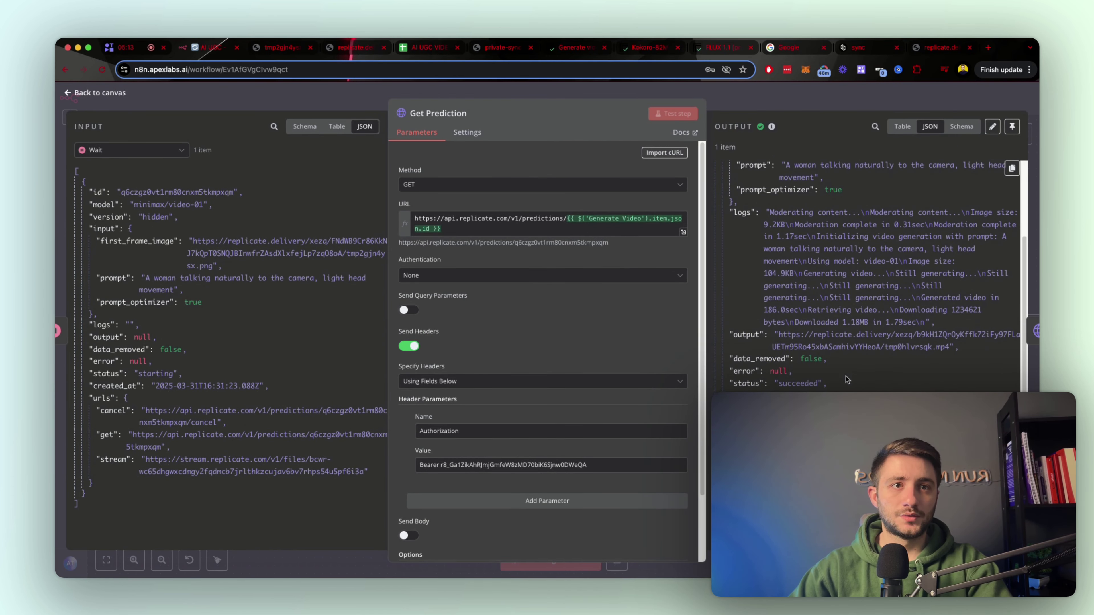
{"action": "left_click_drag", "start_coordinate": [949, 346], "coordinate": [779, 335]}
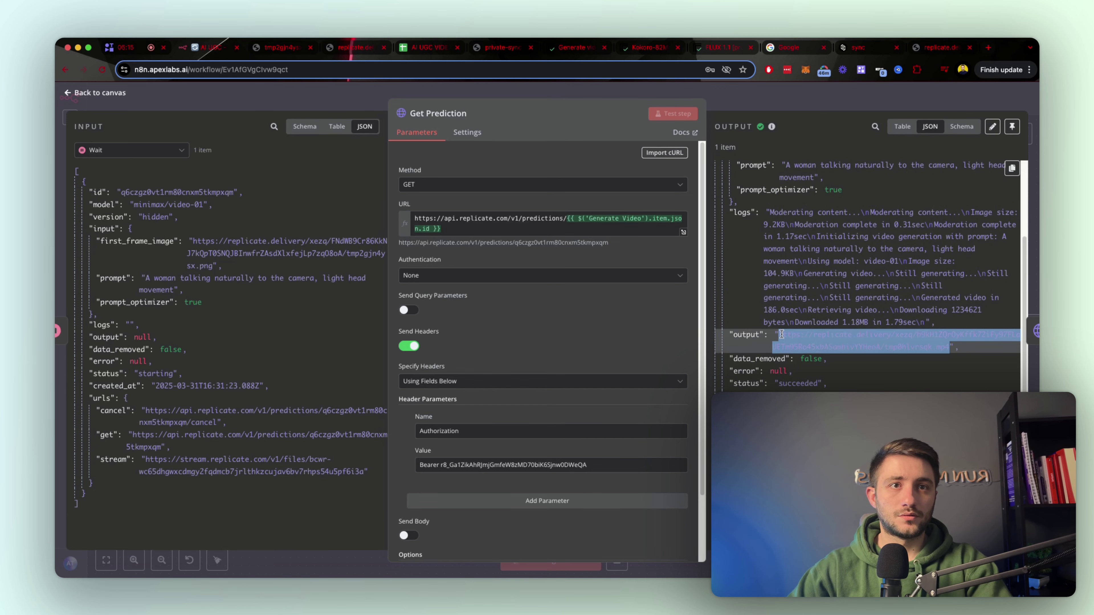
{"action": "right_click", "coordinate": [779, 335]}
{"action": "left_click", "coordinate": [797, 381]}
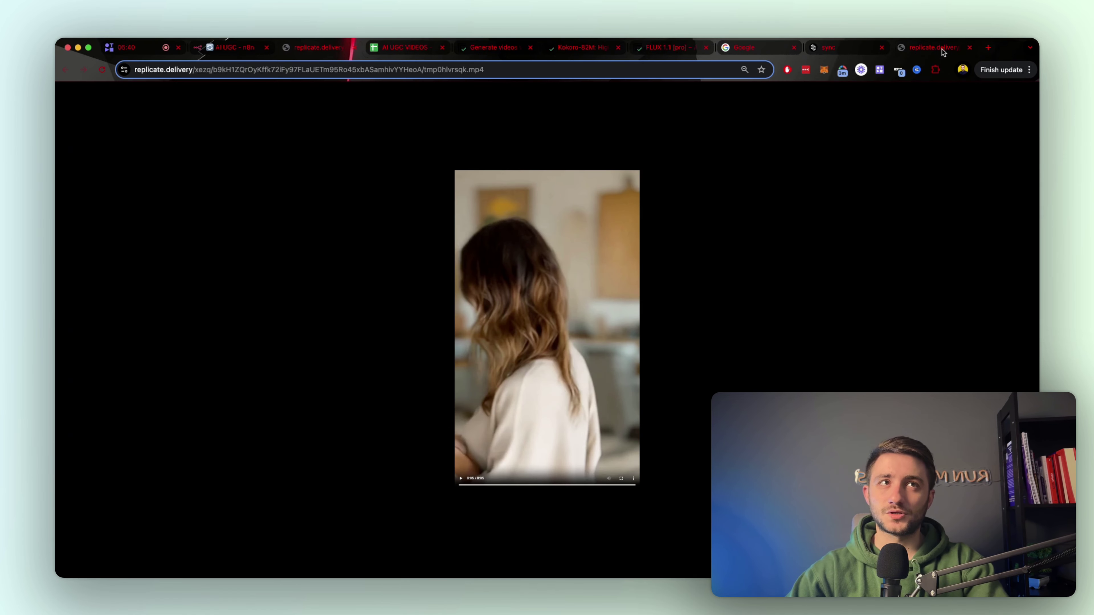
{"action": "left_click", "coordinate": [970, 48]}
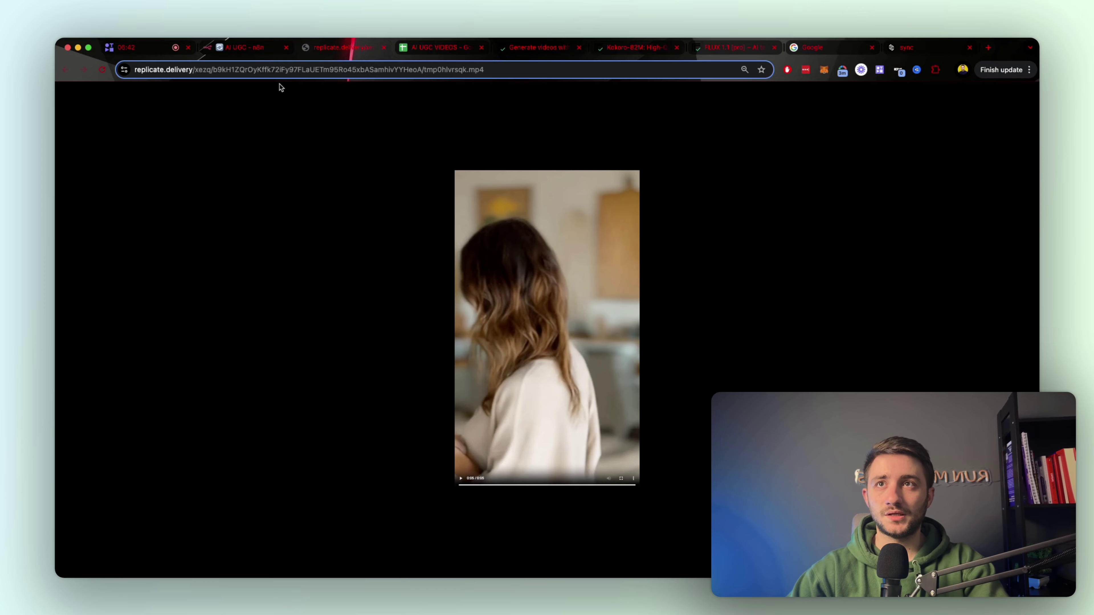
{"action": "left_click", "coordinate": [274, 50]}
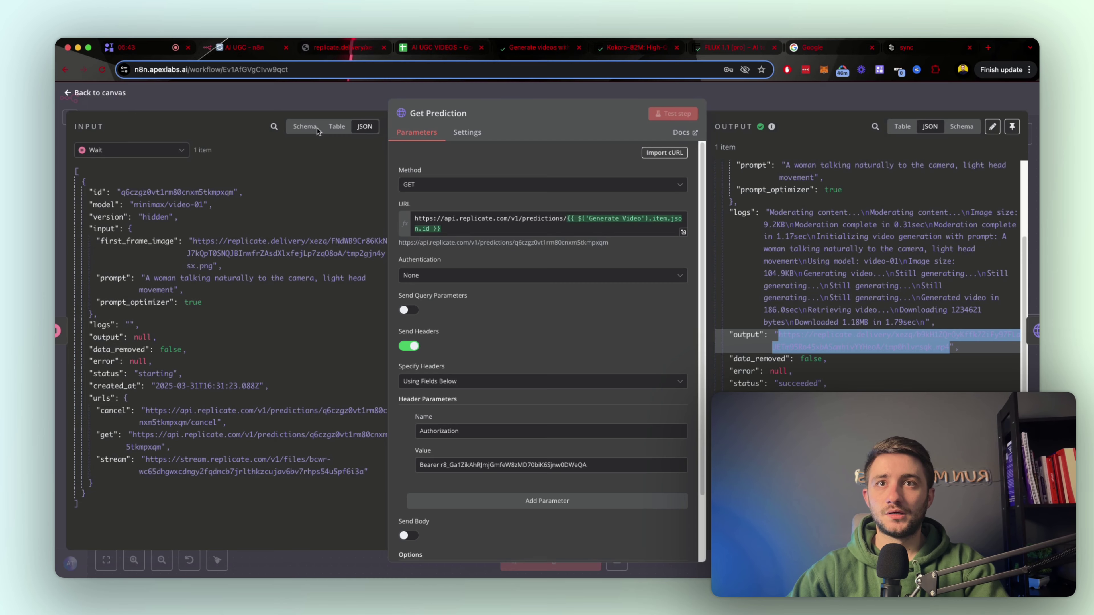
{"action": "left_click", "coordinate": [501, 98]}
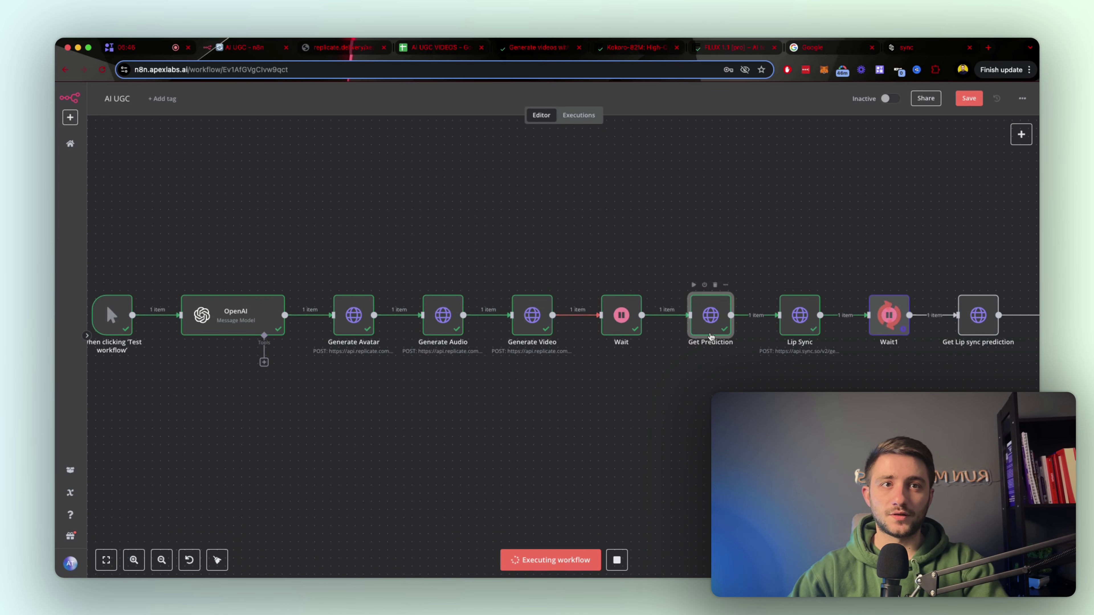
Step: Examine the Lip Sync node's output, including its video and audio inputs and sync options
{"action": "double_click", "coordinate": [788, 321]}
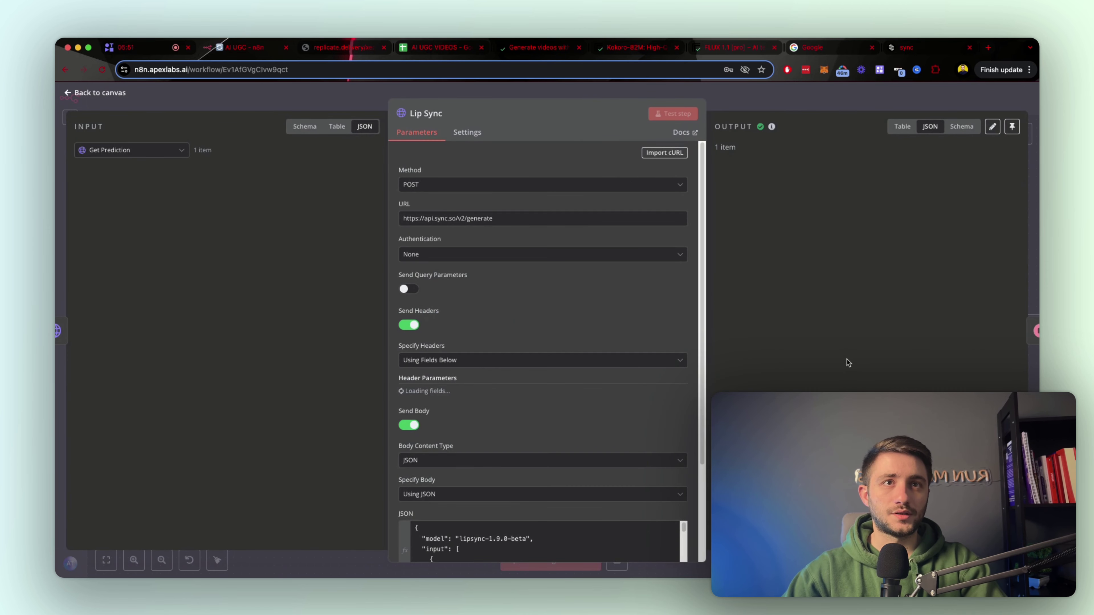
{"action": "scroll", "coordinate": [846, 356], "scroll_direction": "down", "scroll_amount": 2}
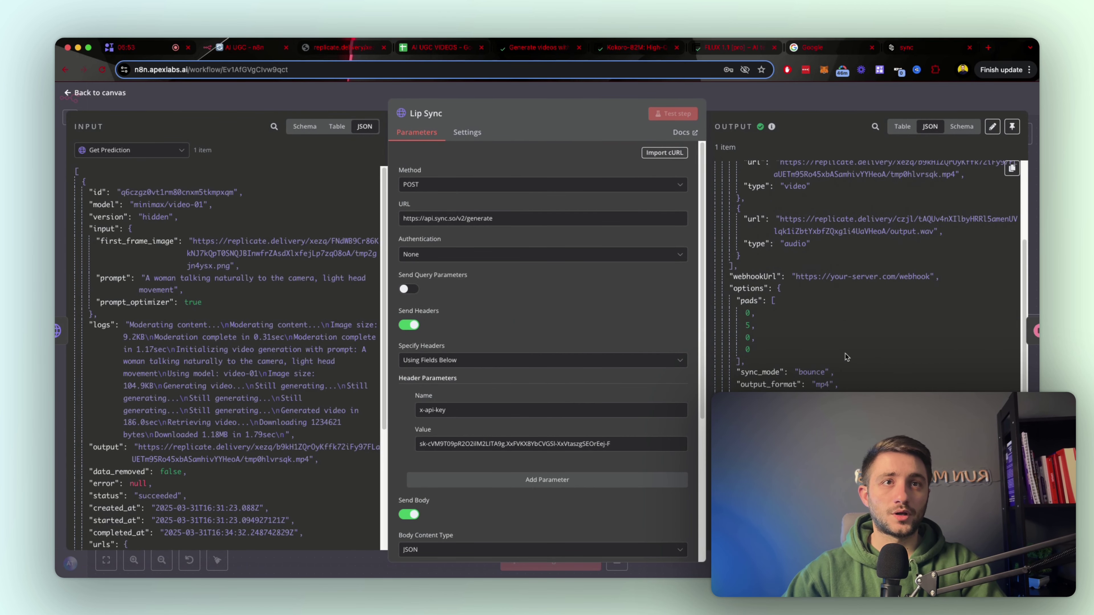
{"action": "left_click", "coordinate": [814, 92]}
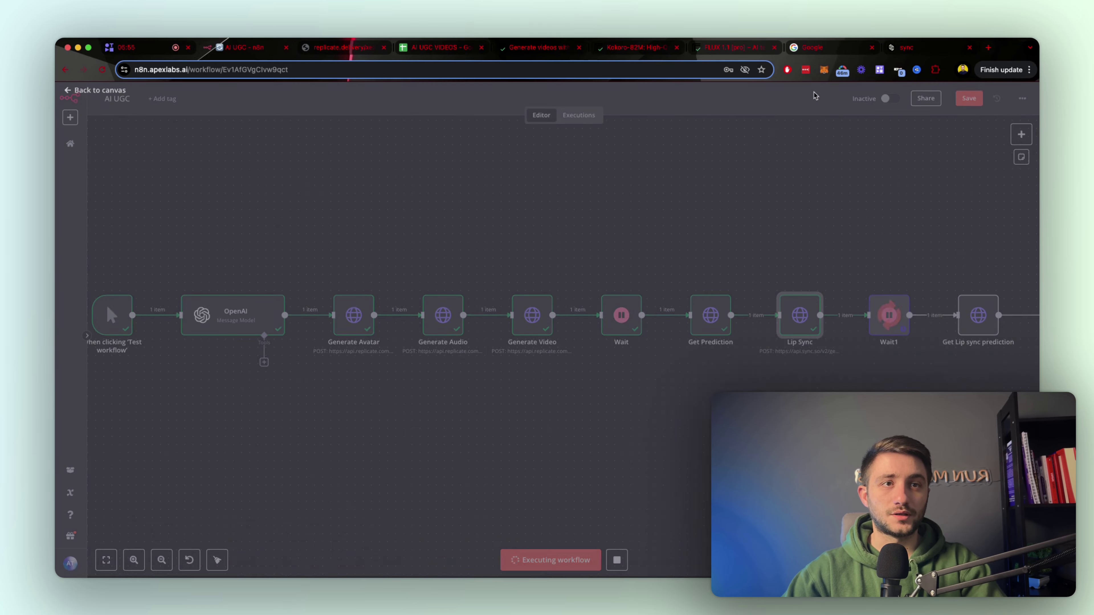
Step: Check the status entry in the Get Lip sync prediction node's output
{"action": "scroll", "coordinate": [914, 371], "scroll_direction": "right", "scroll_amount": 5}
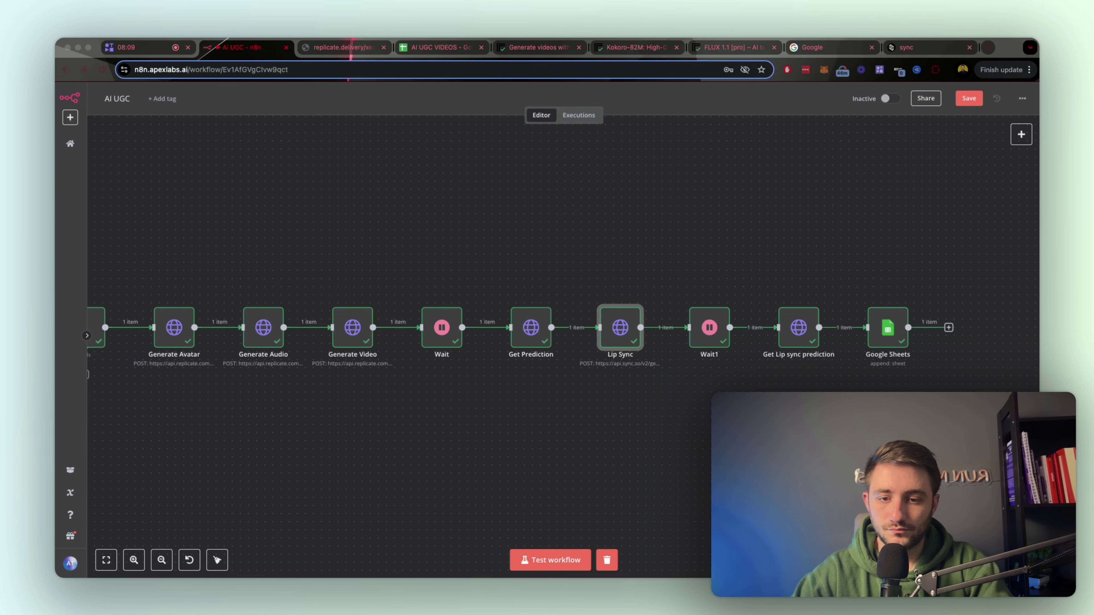
{"action": "left_click", "coordinate": [707, 284]}
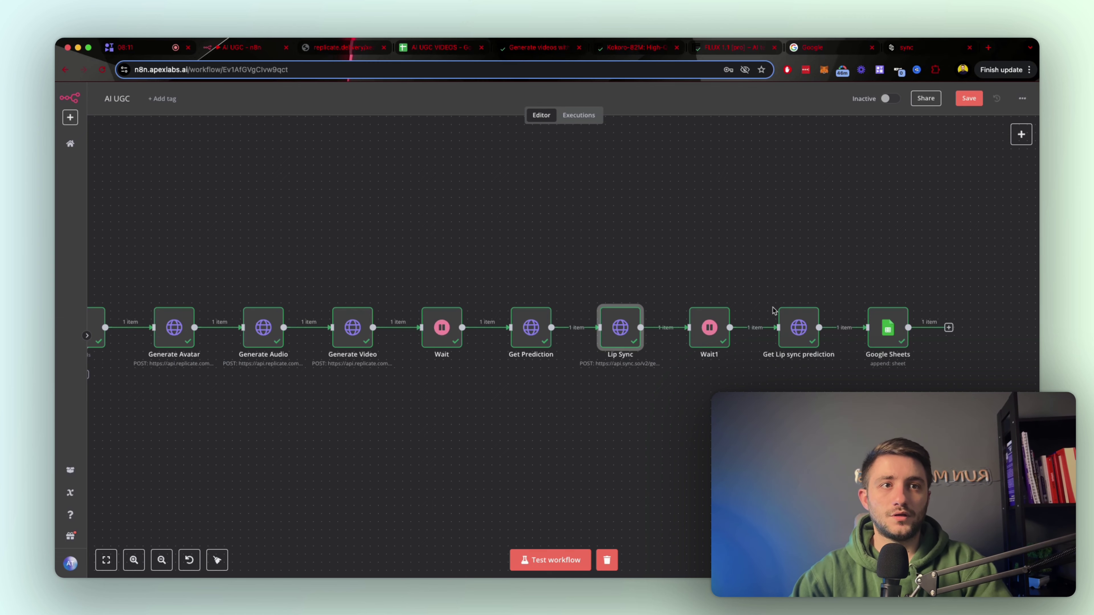
{"action": "double_click", "coordinate": [800, 327]}
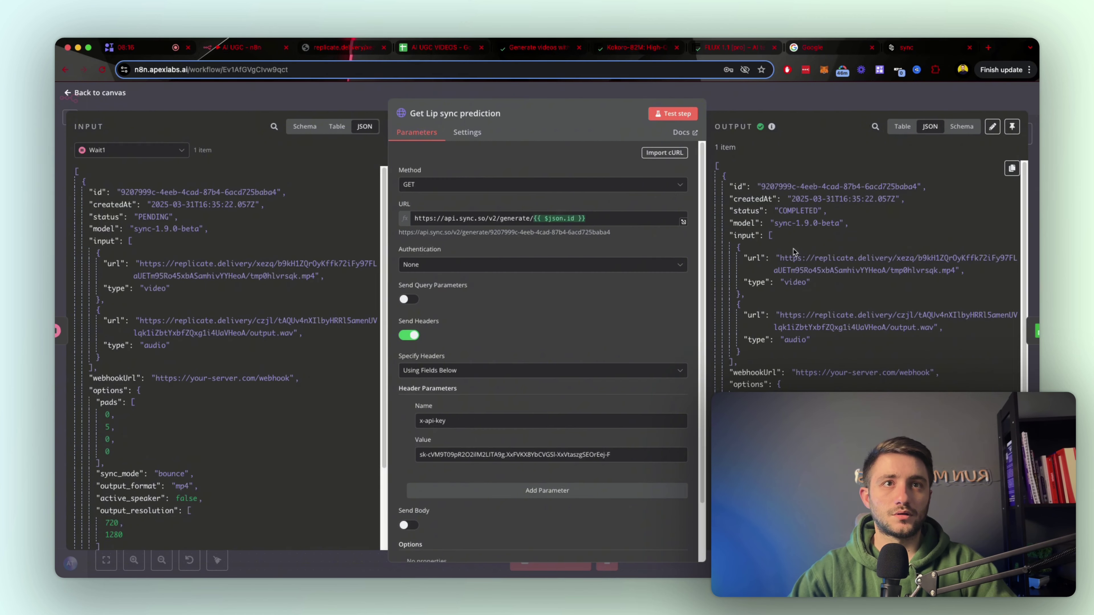
{"action": "left_click_drag", "start_coordinate": [832, 213], "coordinate": [722, 218]}
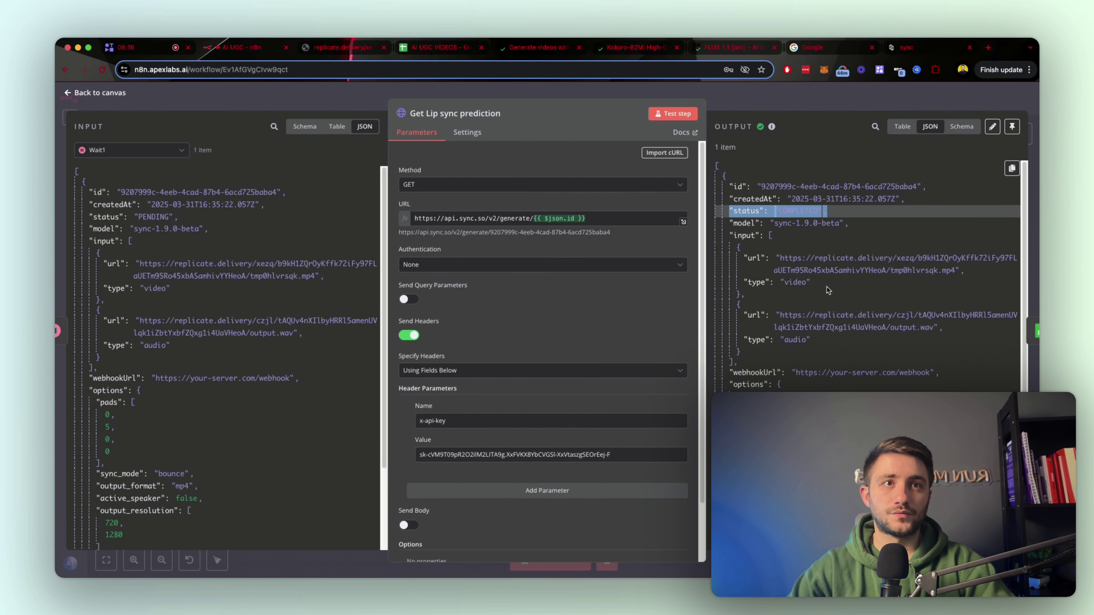
{"action": "left_click", "coordinate": [832, 106]}
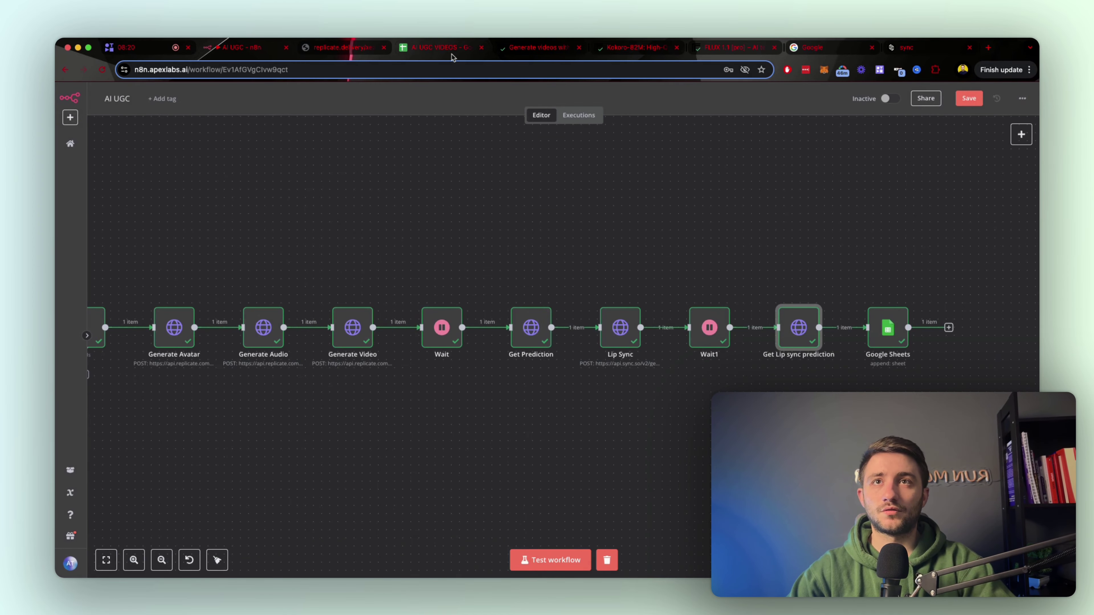
Step: Check the script in row 5 of the AI UGC VIDEOS spreadsheet, play its linked video, and return to the n8n workflow
{"action": "left_click", "coordinate": [452, 47]}
{"action": "left_click", "coordinate": [148, 219]}
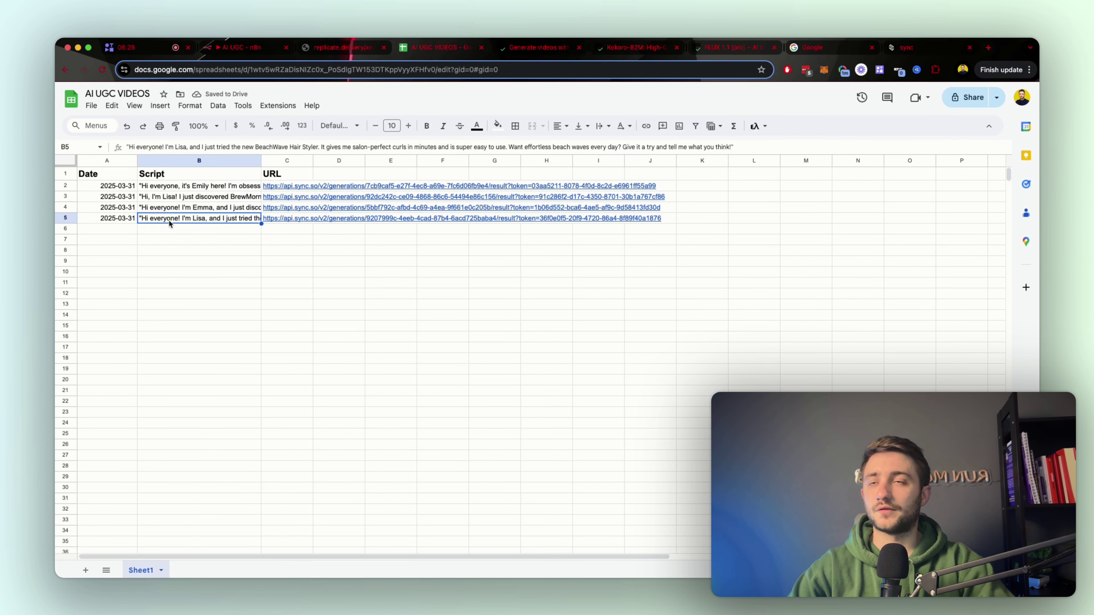
{"action": "left_click", "coordinate": [283, 218]}
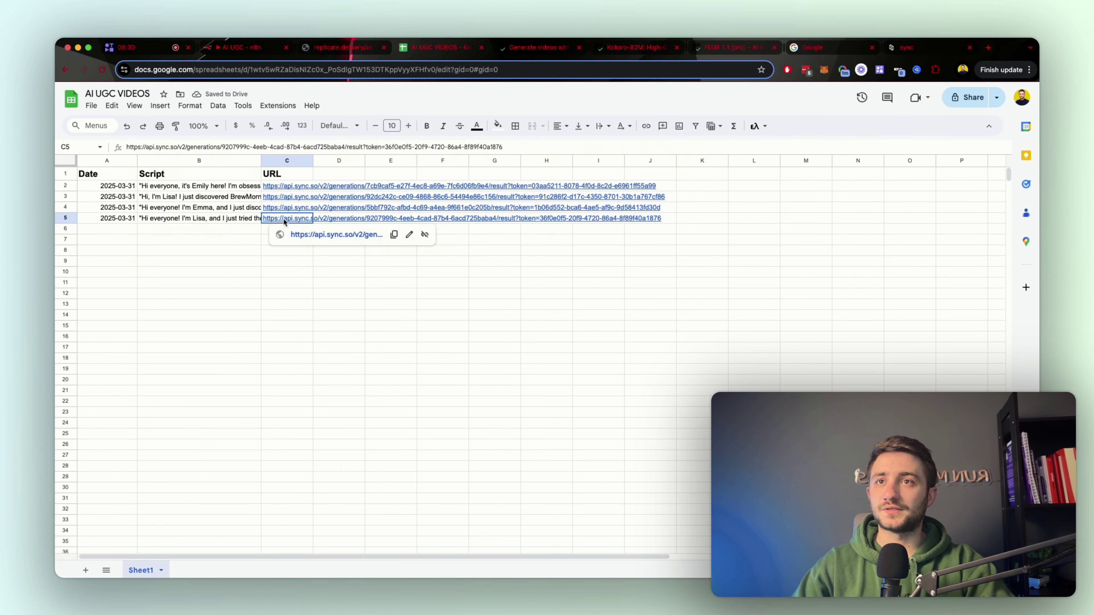
{"action": "left_click", "coordinate": [307, 236]}
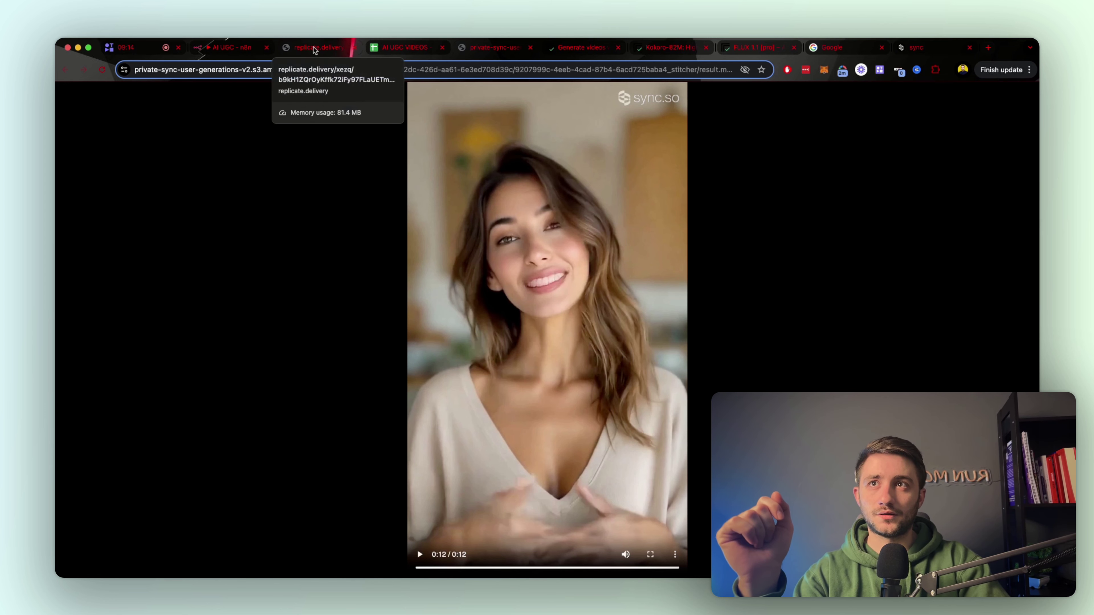
{"action": "left_click", "coordinate": [240, 54]}
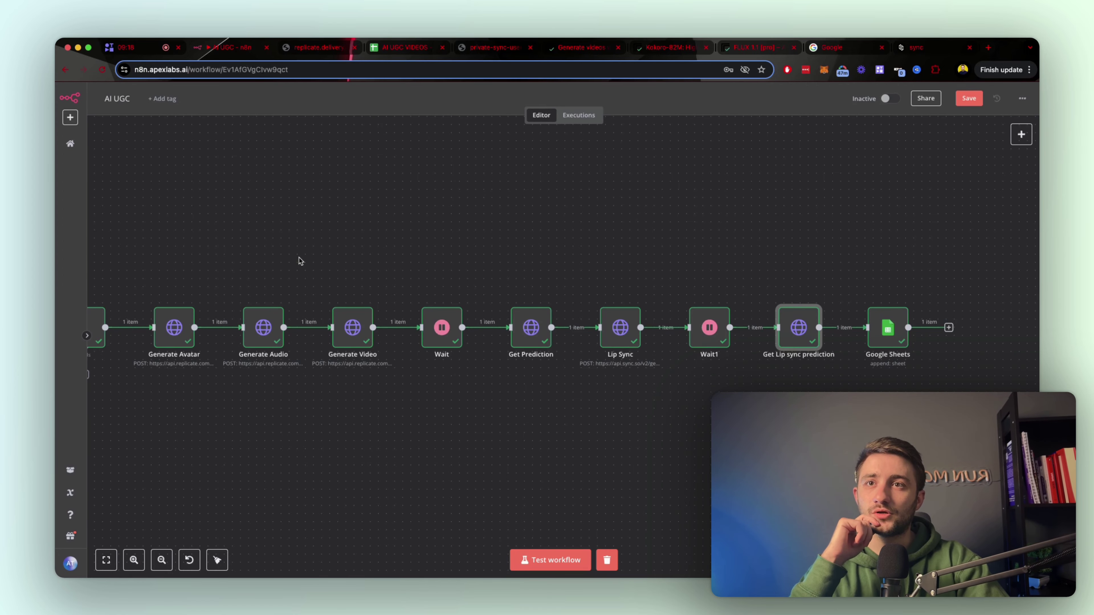
Step: Shorten the prompt in the Generate Video node's JSON body to "A woman talking naturally to the camera" and return to the canvas
{"action": "left_click_drag", "start_coordinate": [300, 261], "coordinate": [430, 240]}
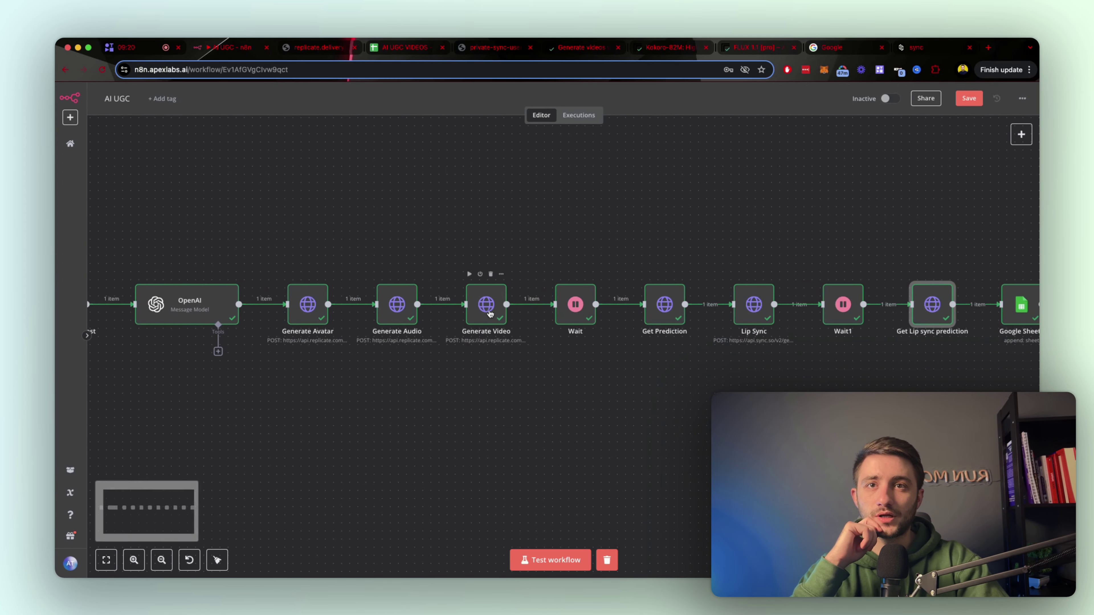
{"action": "double_click", "coordinate": [486, 294]}
{"action": "scroll", "coordinate": [507, 287], "scroll_direction": "down", "scroll_amount": 7}
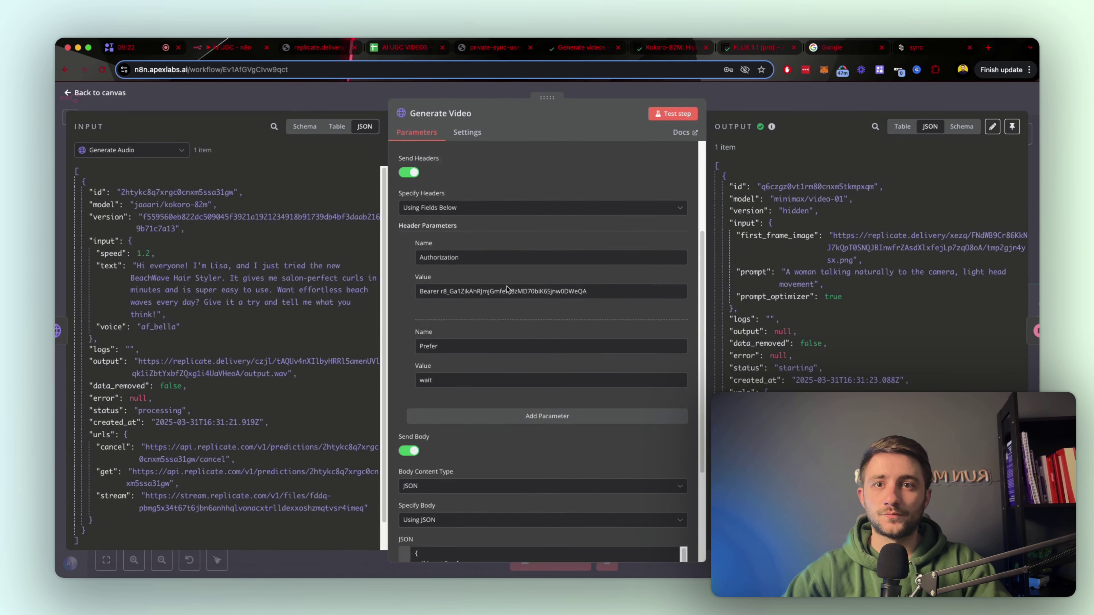
{"action": "left_click", "coordinate": [681, 453]}
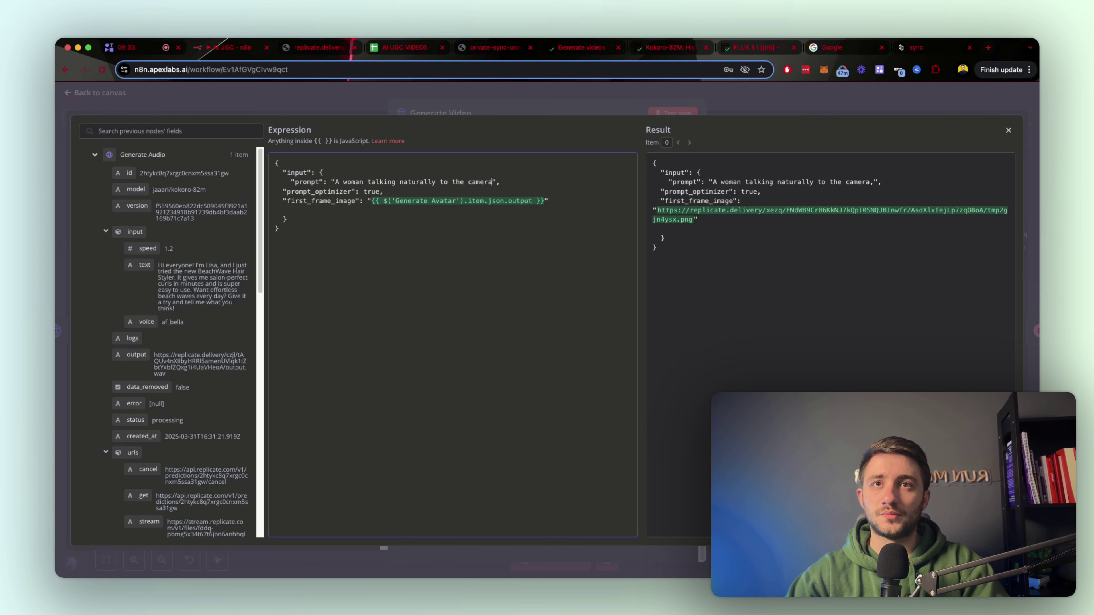
{"action": "left_click", "coordinate": [524, 92]}
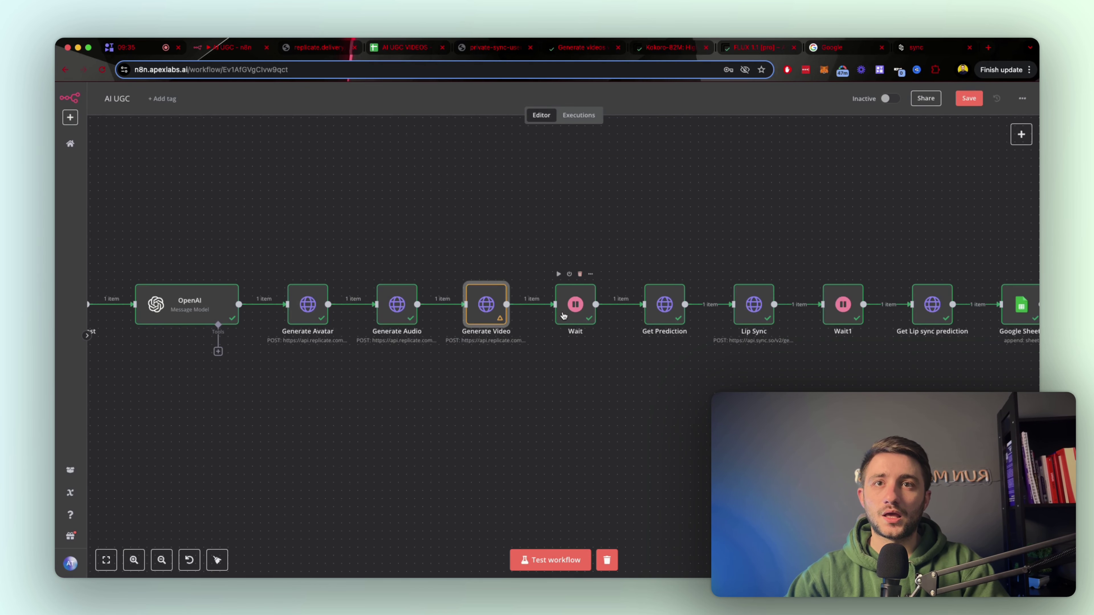
Step: Fit the whole workflow in view and start a test run from its manual trigger
{"action": "left_click", "coordinate": [569, 396]}
{"action": "key", "text": "1"}
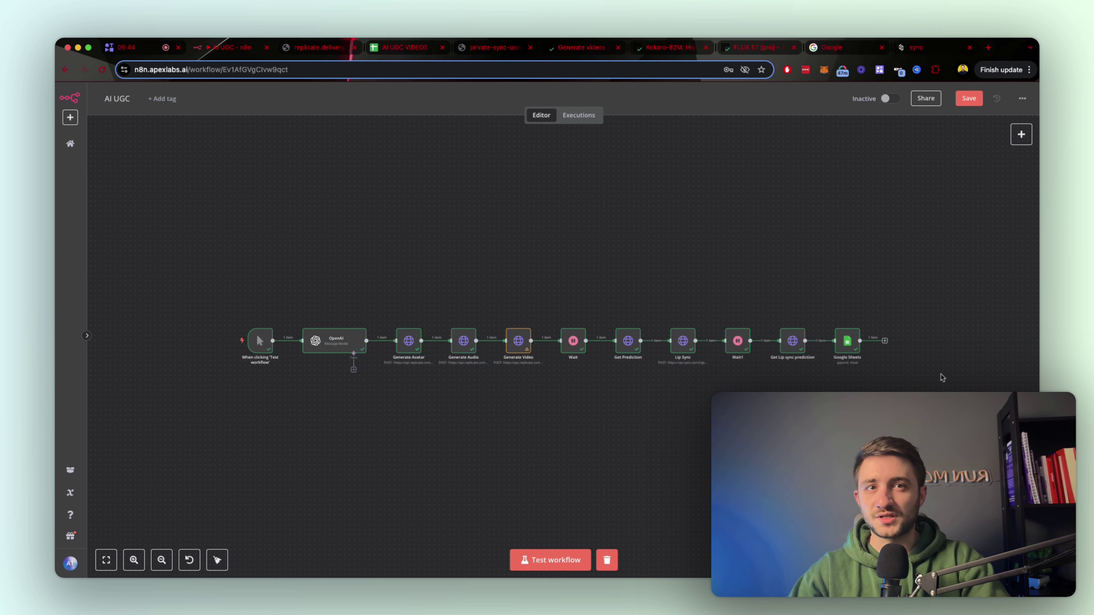
{"action": "mouse_move", "coordinate": [260, 341]}
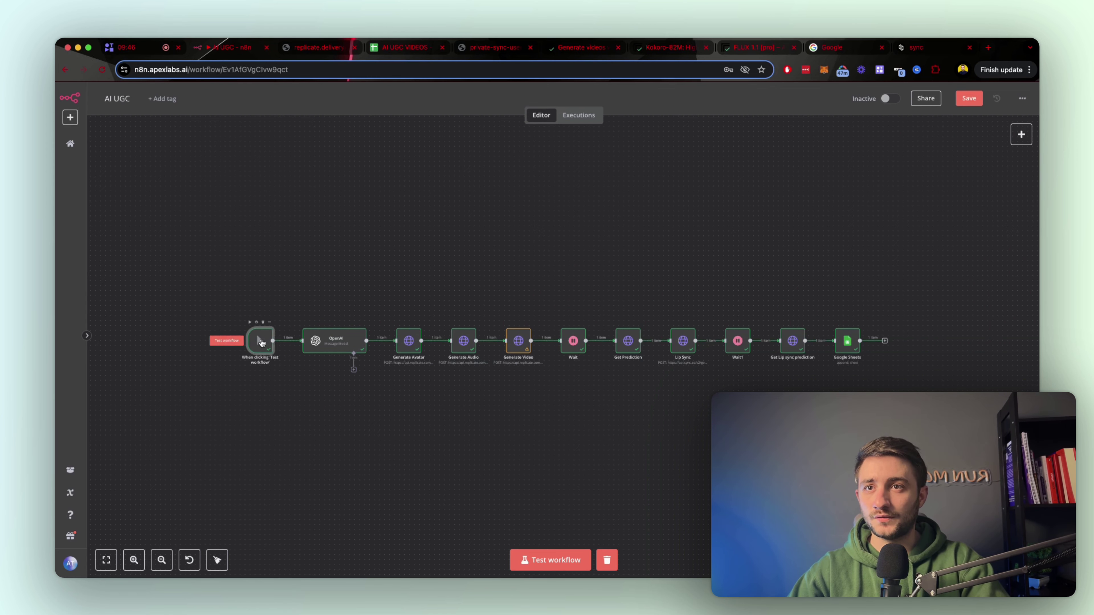
{"action": "left_click", "coordinate": [226, 342]}
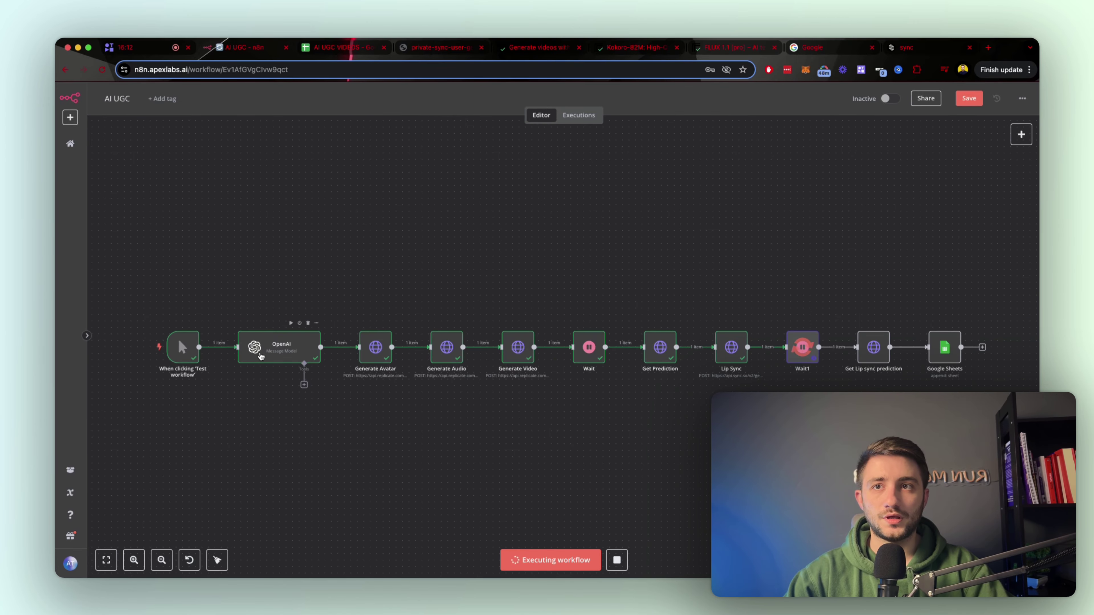
Step: Read the script in the OpenAI node's output, and view the image from the Generate Avatar node's output URL before closing its tab
{"action": "double_click", "coordinate": [260, 356]}
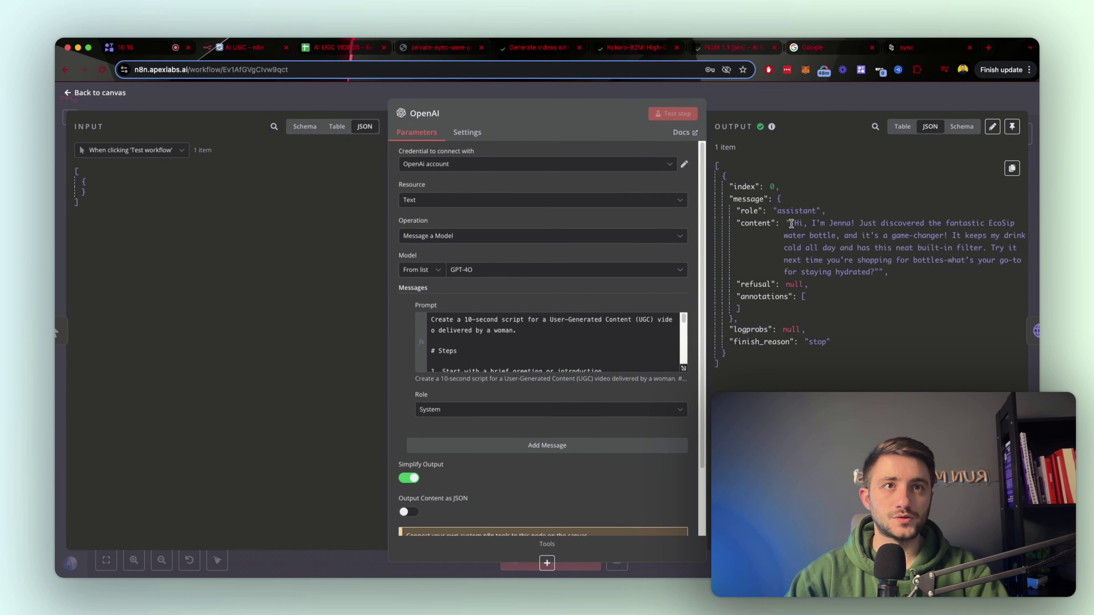
{"action": "left_click_drag", "start_coordinate": [790, 223], "coordinate": [840, 239]}
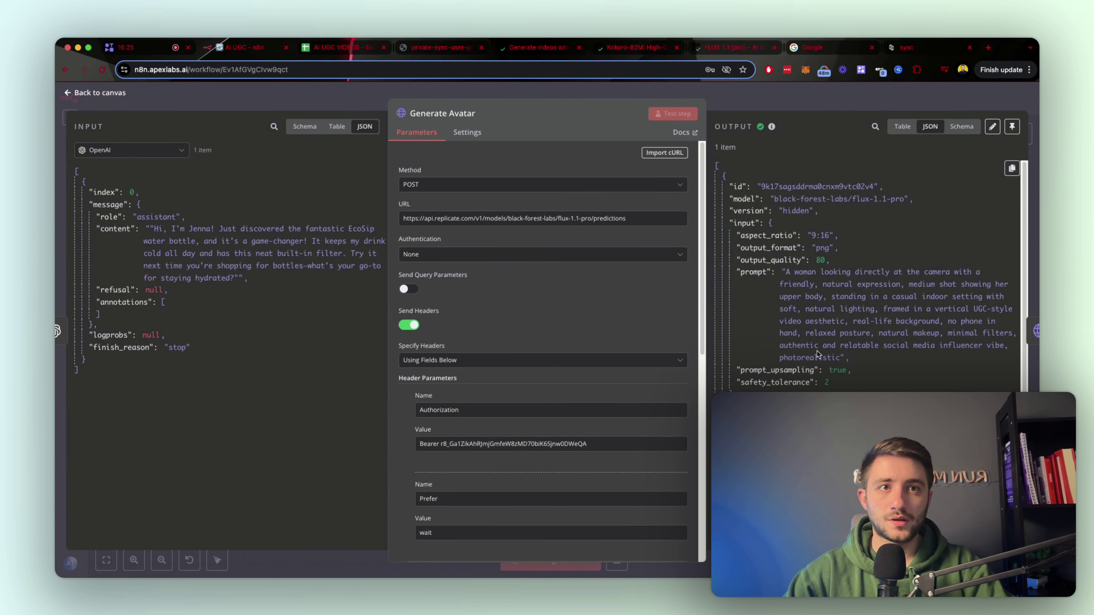
{"action": "scroll", "coordinate": [817, 351], "scroll_direction": "down", "scroll_amount": 2}
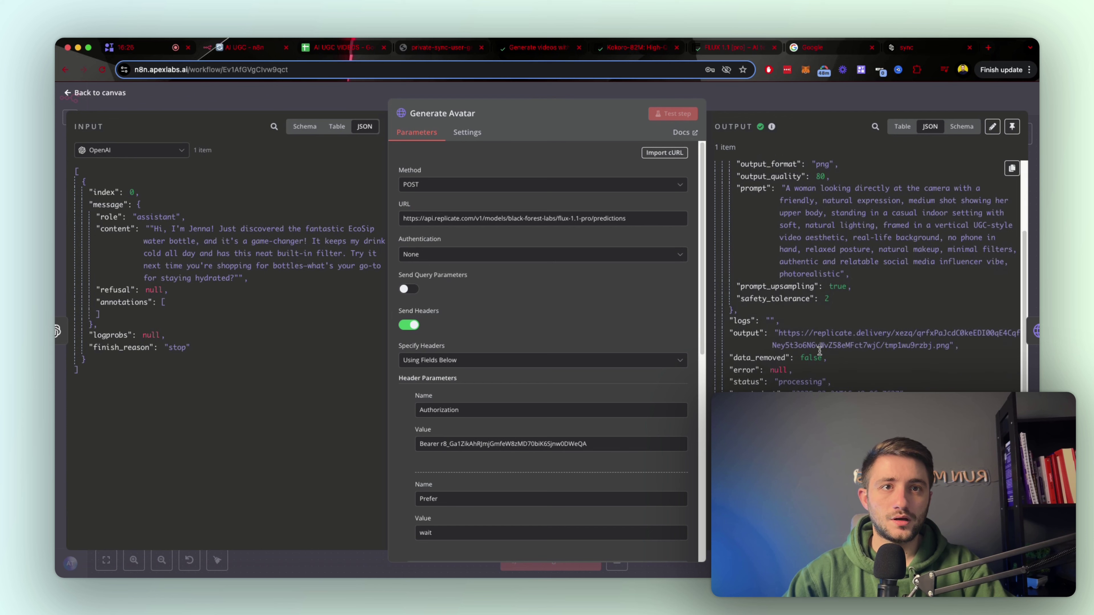
{"action": "left_click_drag", "start_coordinate": [949, 347], "coordinate": [778, 334]}
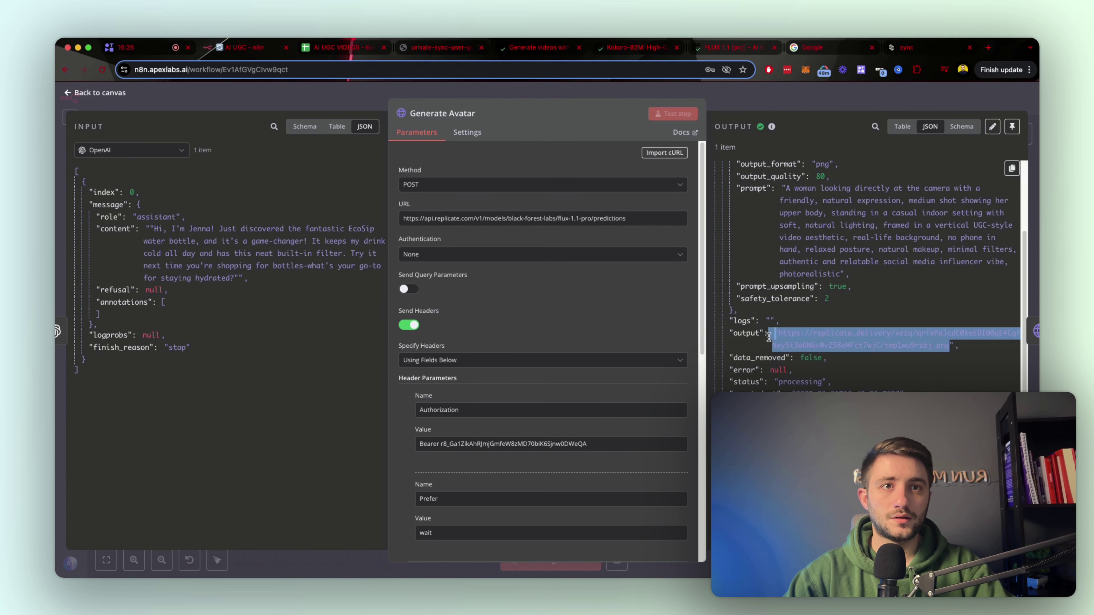
{"action": "right_click", "coordinate": [791, 333]}
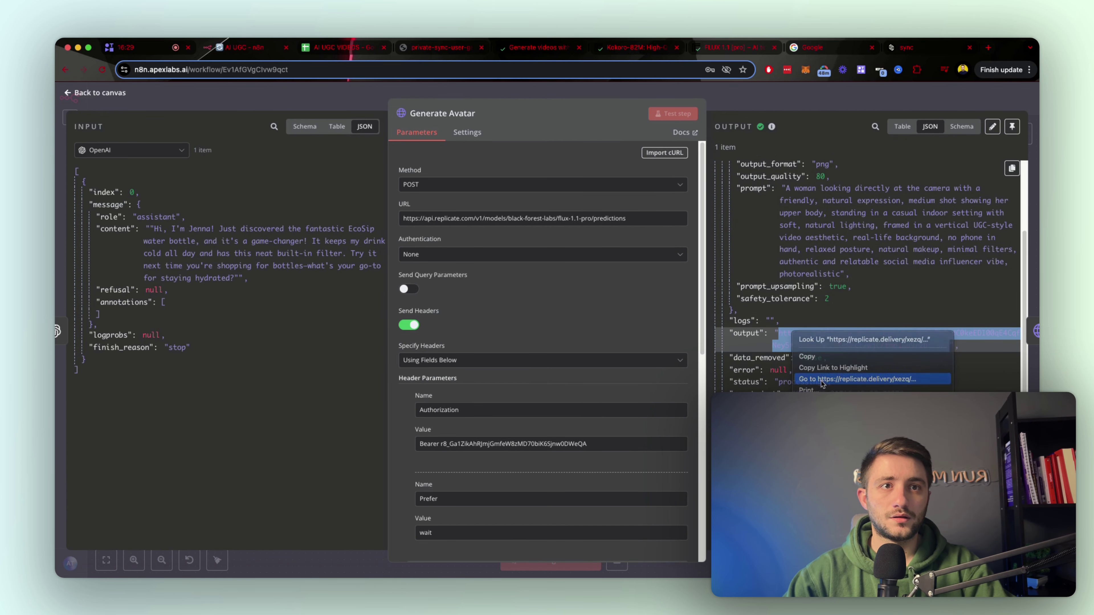
{"action": "left_click", "coordinate": [844, 379]}
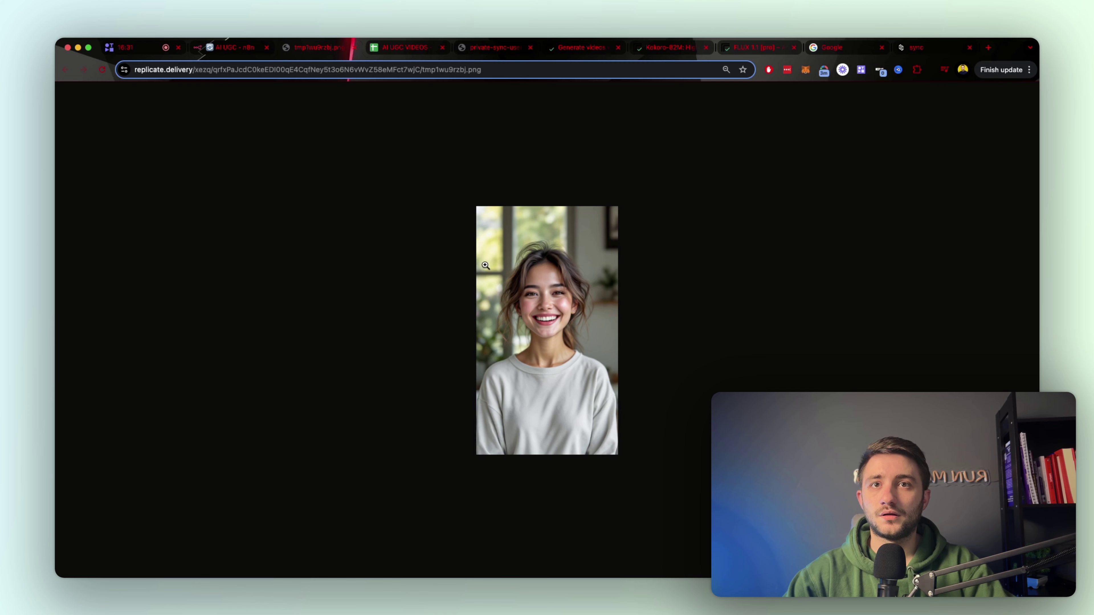
{"action": "scroll", "coordinate": [554, 374], "scroll_direction": "up", "scroll_amount": 2}
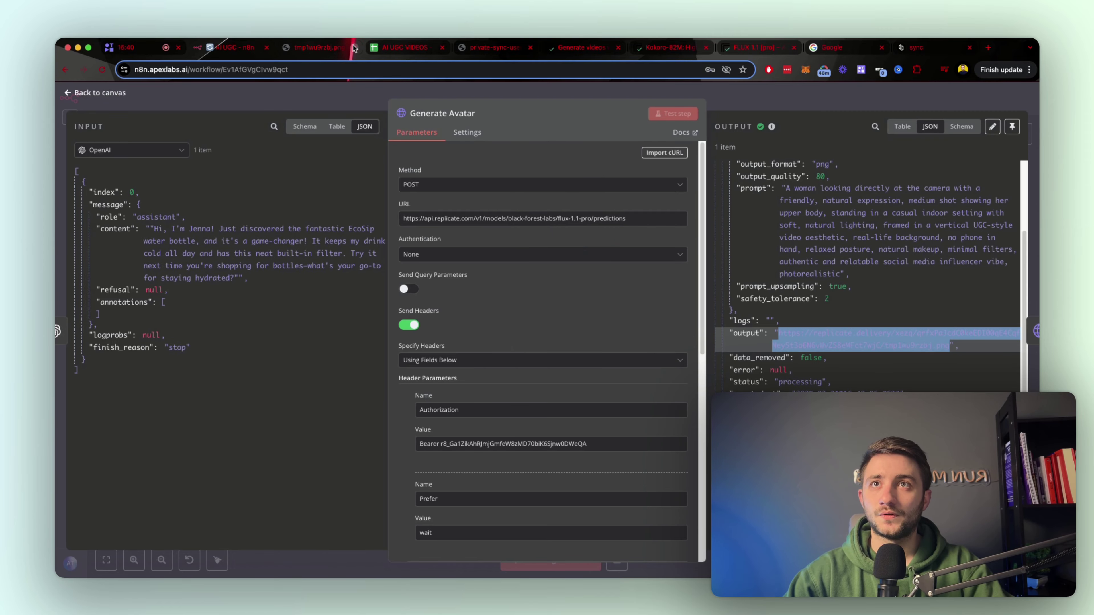
{"action": "left_click", "coordinate": [353, 48]}
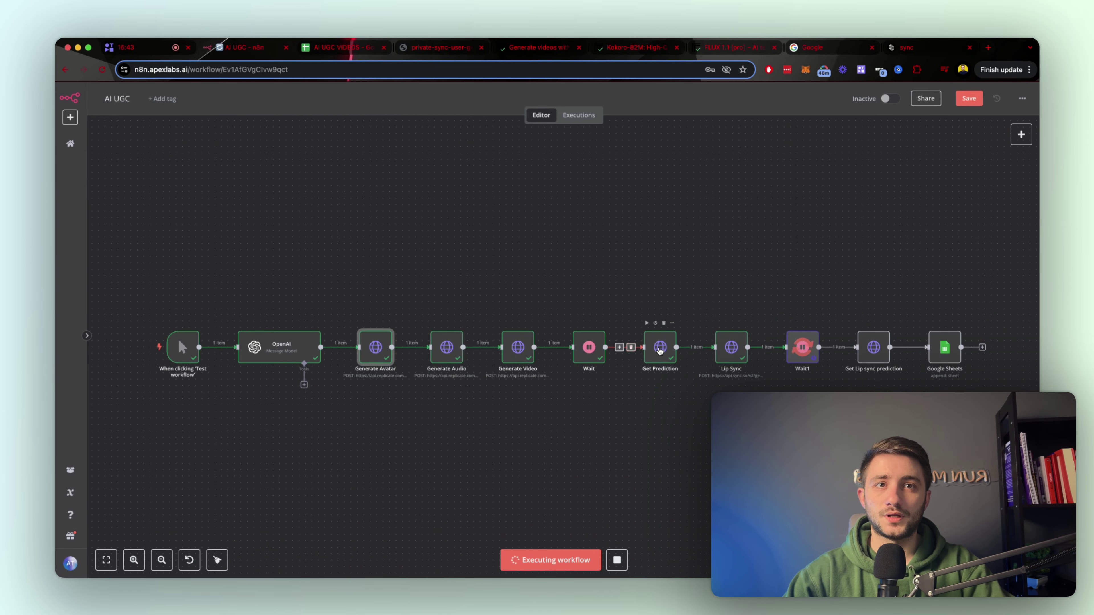
Step: Open the video from the Get Prediction node's output URL in a new tab and inspect it up close
{"action": "left_click", "coordinate": [661, 351]}
{"action": "double_click", "coordinate": [661, 347]}
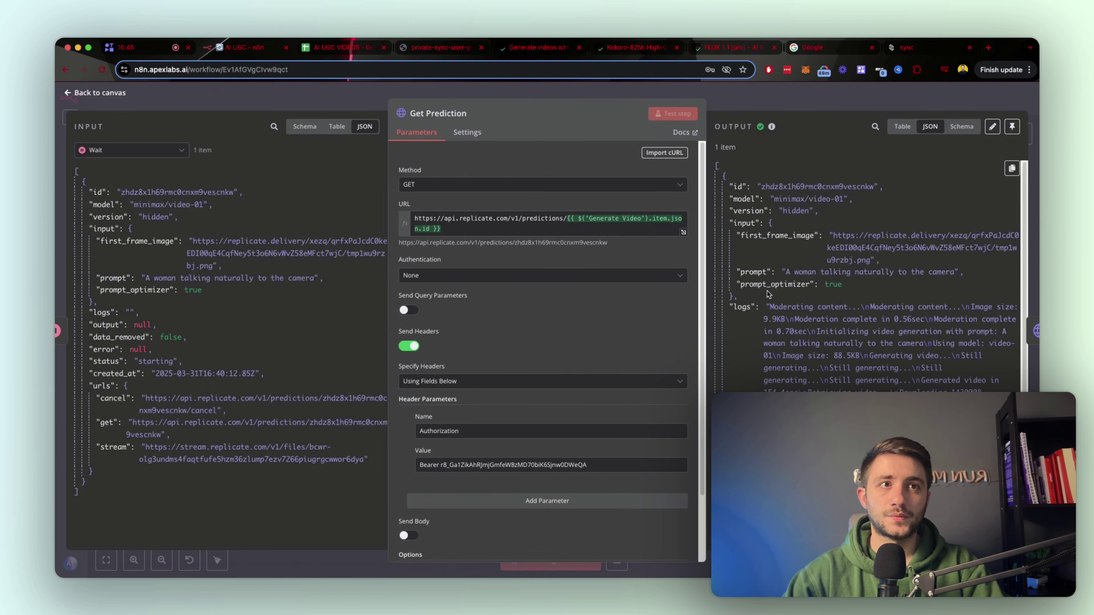
{"action": "scroll", "coordinate": [768, 295], "scroll_direction": "down", "scroll_amount": 3}
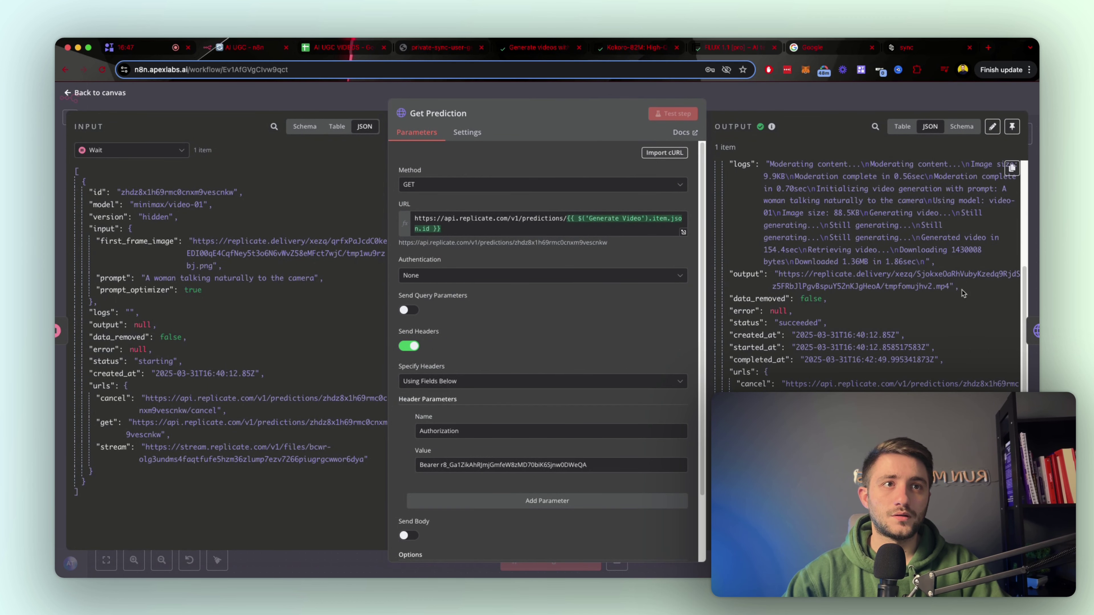
{"action": "left_click_drag", "start_coordinate": [950, 286], "coordinate": [776, 274]}
{"action": "right_click", "coordinate": [803, 274]}
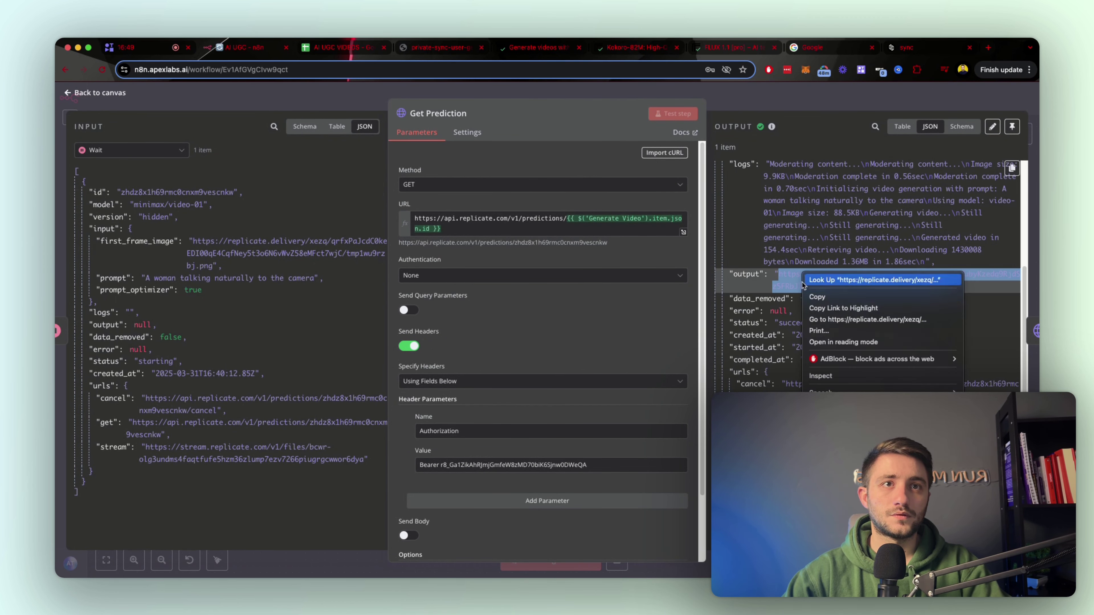
{"action": "left_click", "coordinate": [815, 322]}
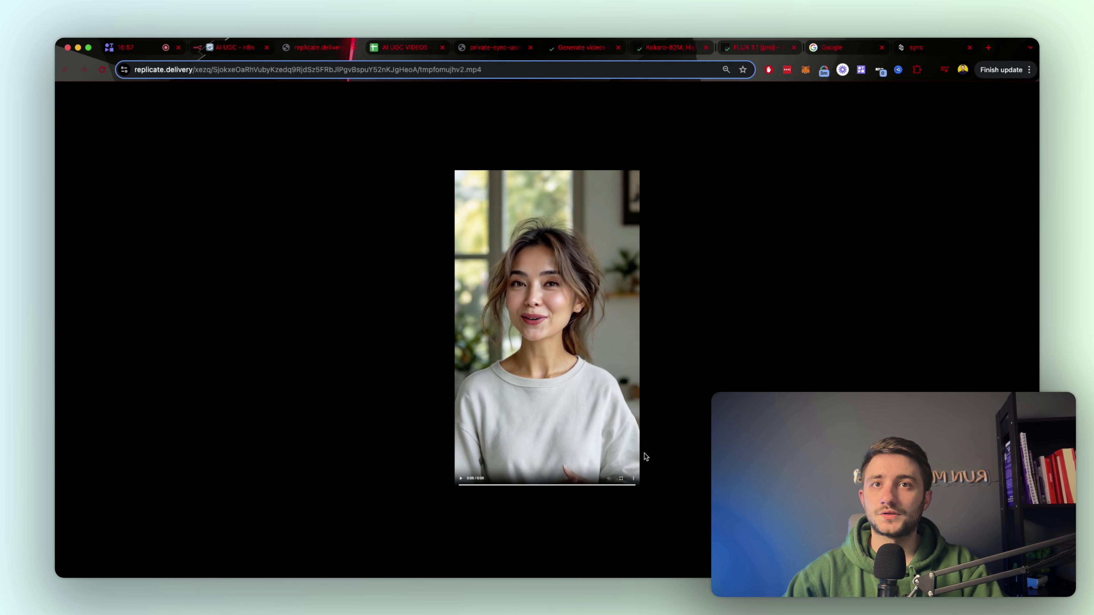
{"action": "scroll", "coordinate": [624, 380], "scroll_direction": "up", "scroll_amount": 3}
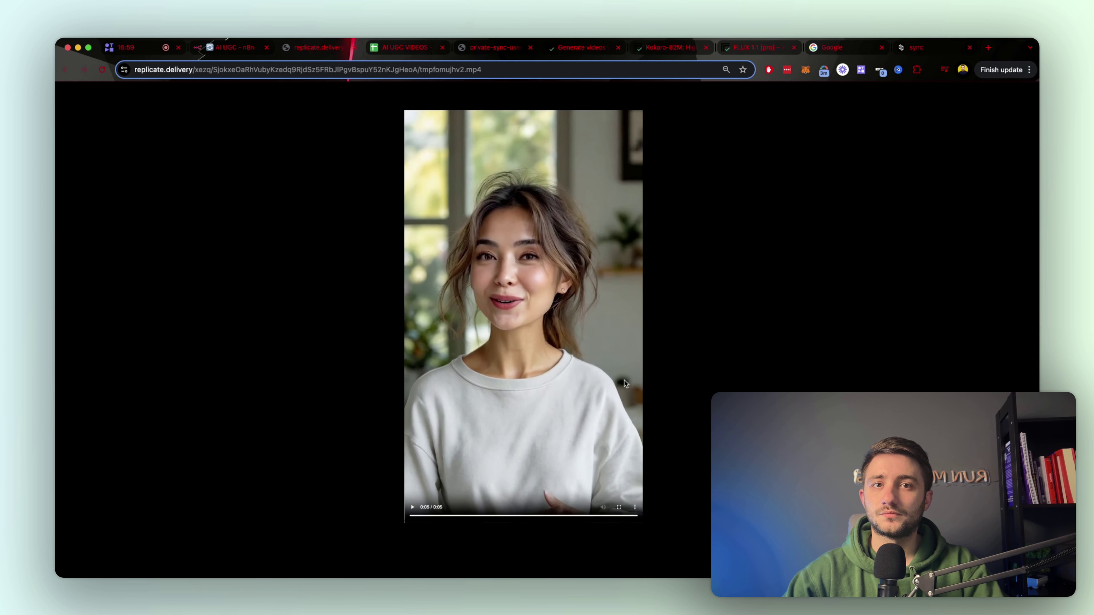
{"action": "scroll", "coordinate": [624, 381], "scroll_direction": "down", "scroll_amount": 2}
{"action": "scroll", "coordinate": [622, 381], "scroll_direction": "up", "scroll_amount": 2}
{"action": "scroll", "coordinate": [622, 380], "scroll_direction": "down", "scroll_amount": 3}
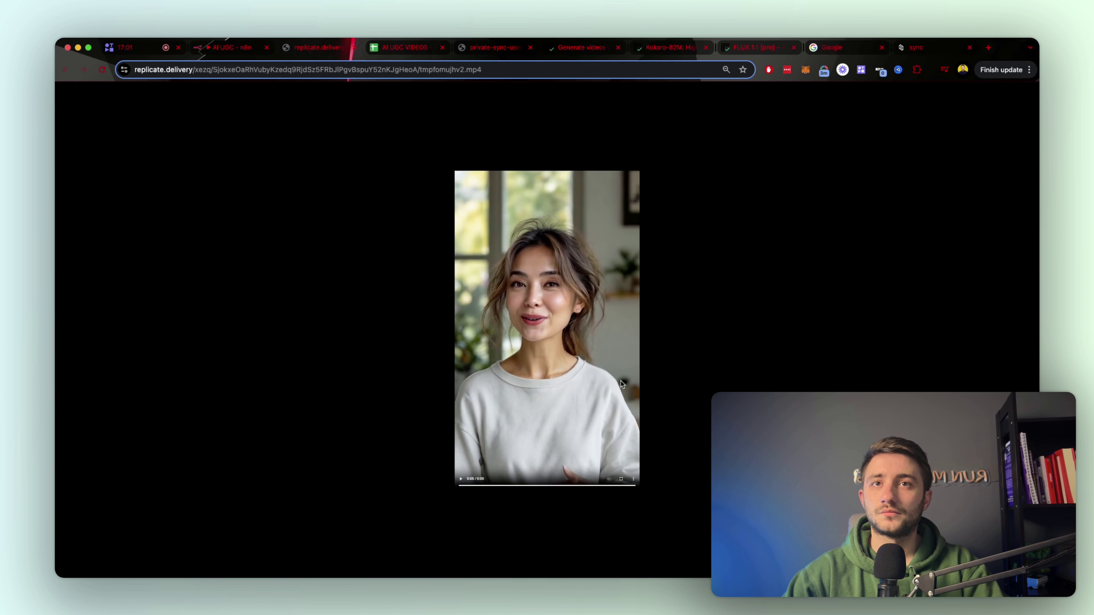
{"action": "left_click", "coordinate": [590, 383]}
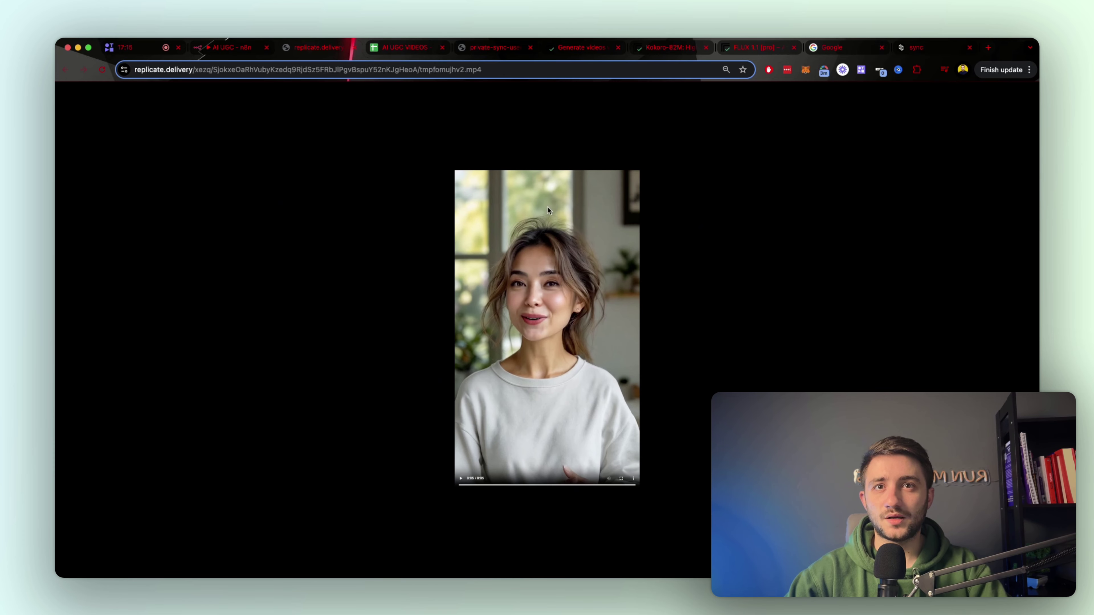
Step: Return to the Get Prediction node in n8n, review its request parameters, and go back to the canvas
{"action": "left_click", "coordinate": [232, 53]}
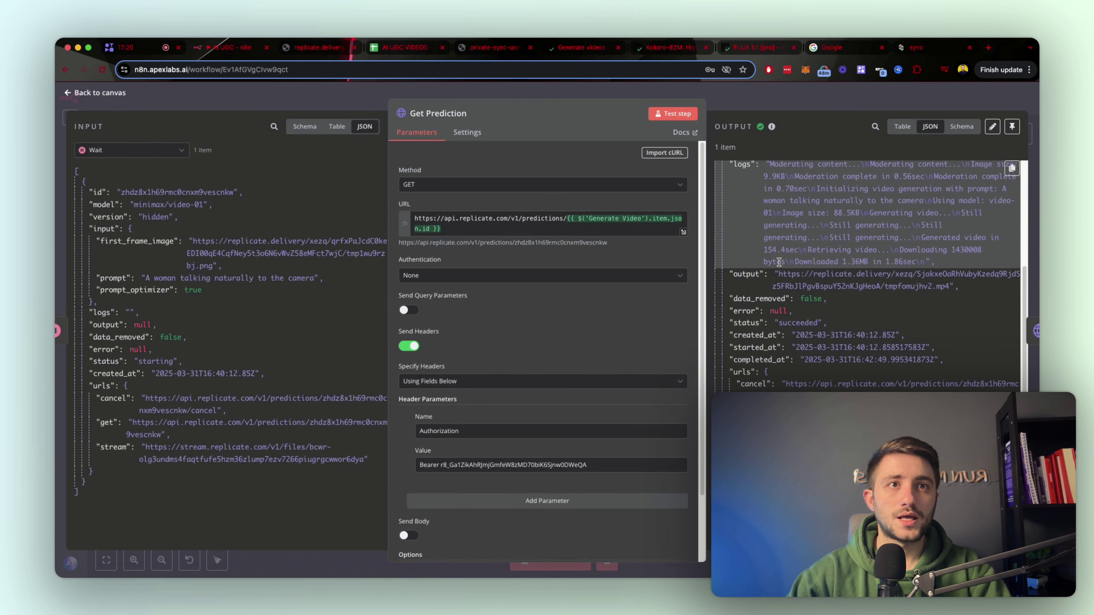
{"action": "scroll", "coordinate": [525, 282], "scroll_direction": "down", "scroll_amount": 4}
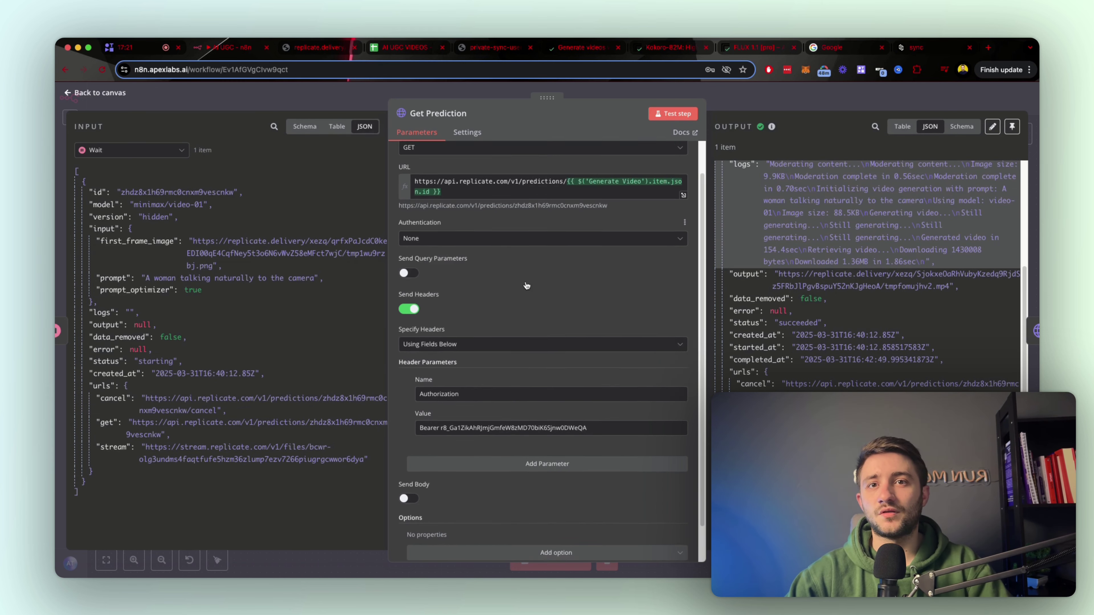
{"action": "scroll", "coordinate": [526, 281], "scroll_direction": "up", "scroll_amount": 6}
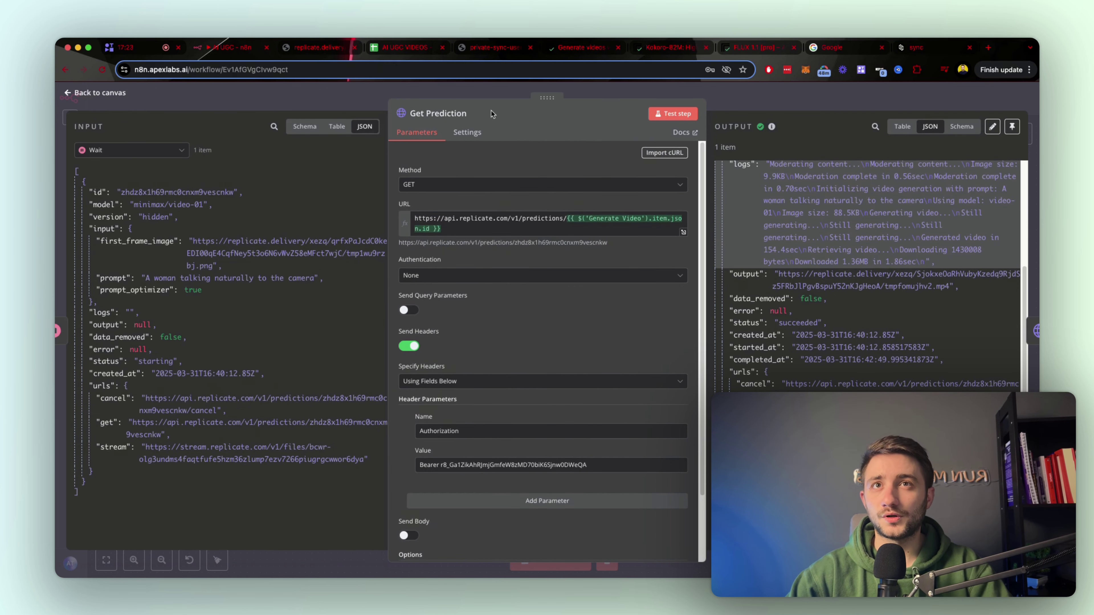
{"action": "left_click", "coordinate": [488, 92]}
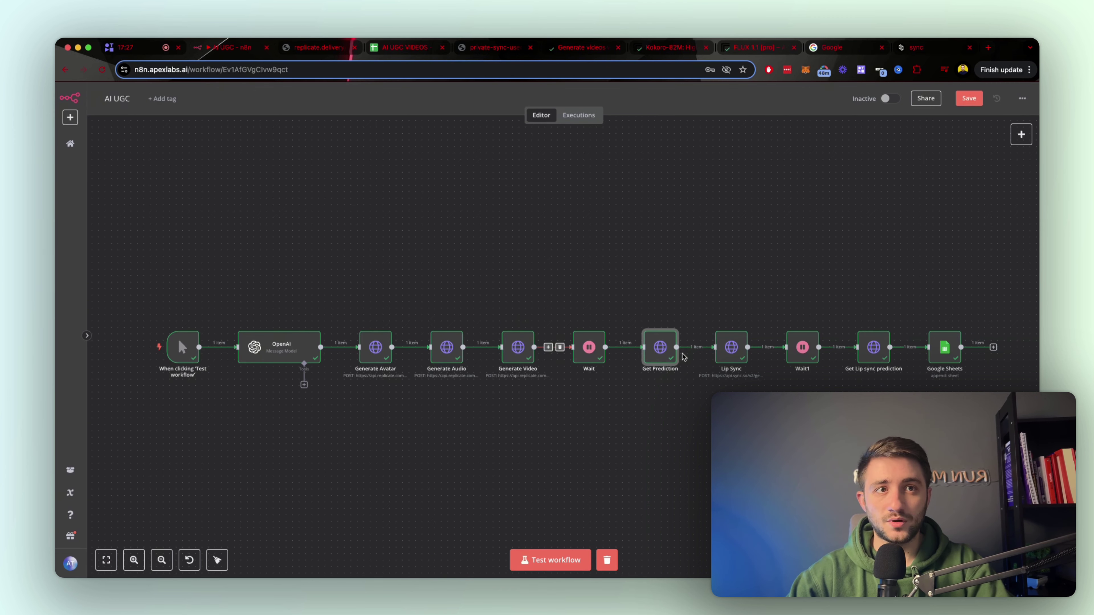
Step: Check the script in row 6 of the AI UGC VIDEOS spreadsheet, play its linked lip-synced video, and return to the n8n workflow
{"action": "left_click", "coordinate": [873, 353]}
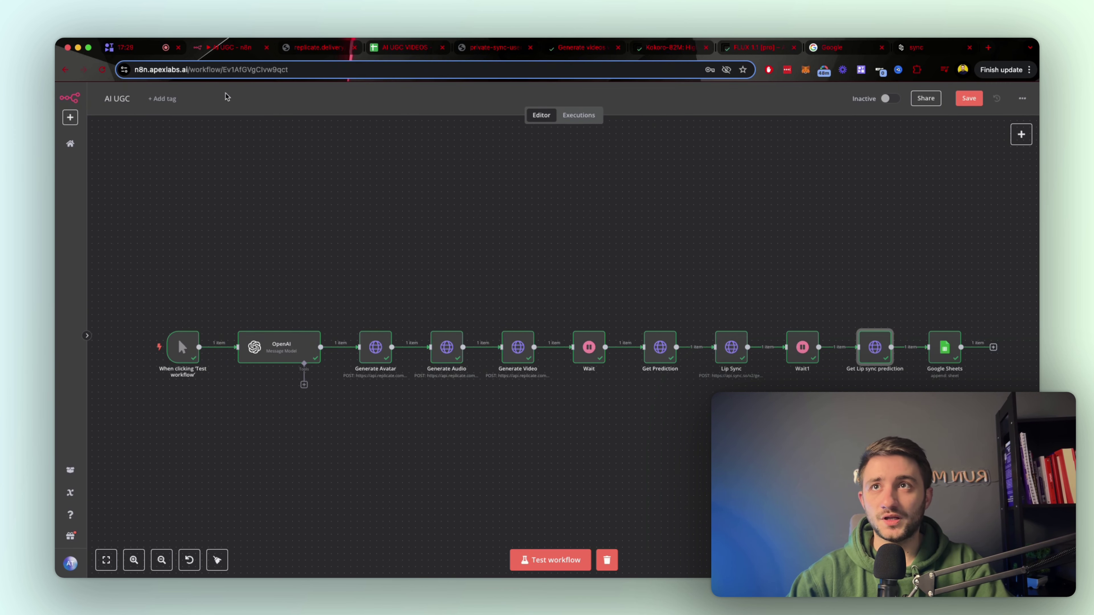
{"action": "left_click", "coordinate": [387, 48]}
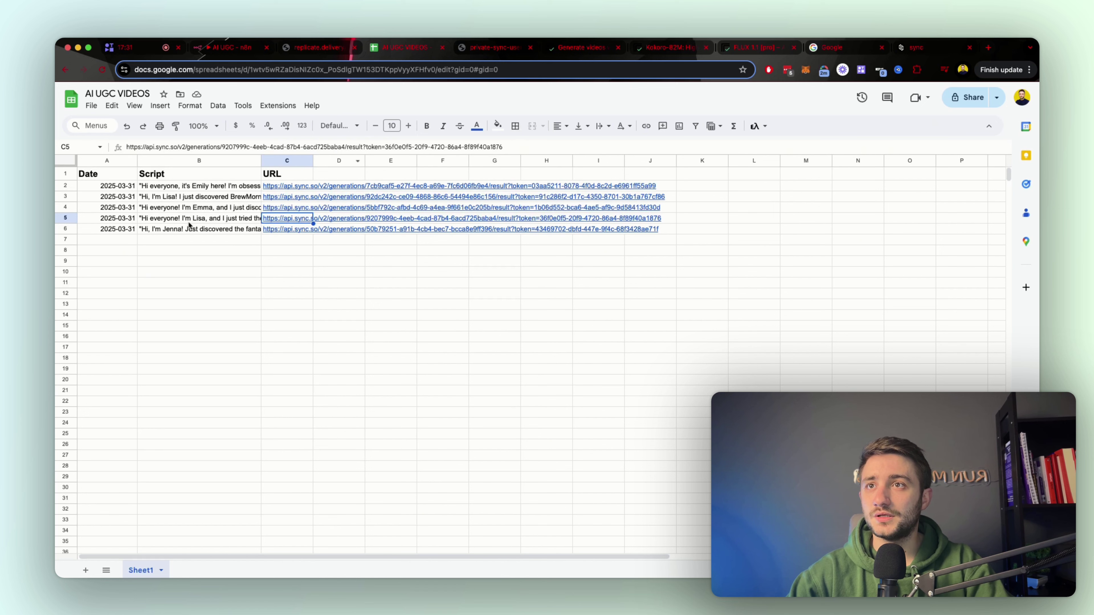
{"action": "left_click", "coordinate": [192, 229]}
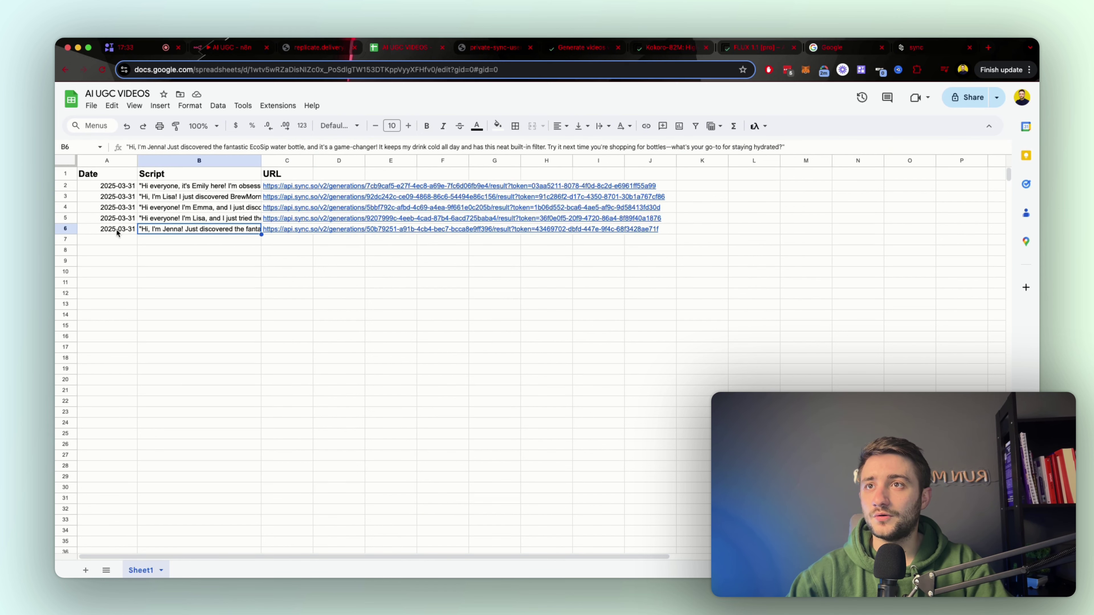
{"action": "left_click", "coordinate": [299, 233]}
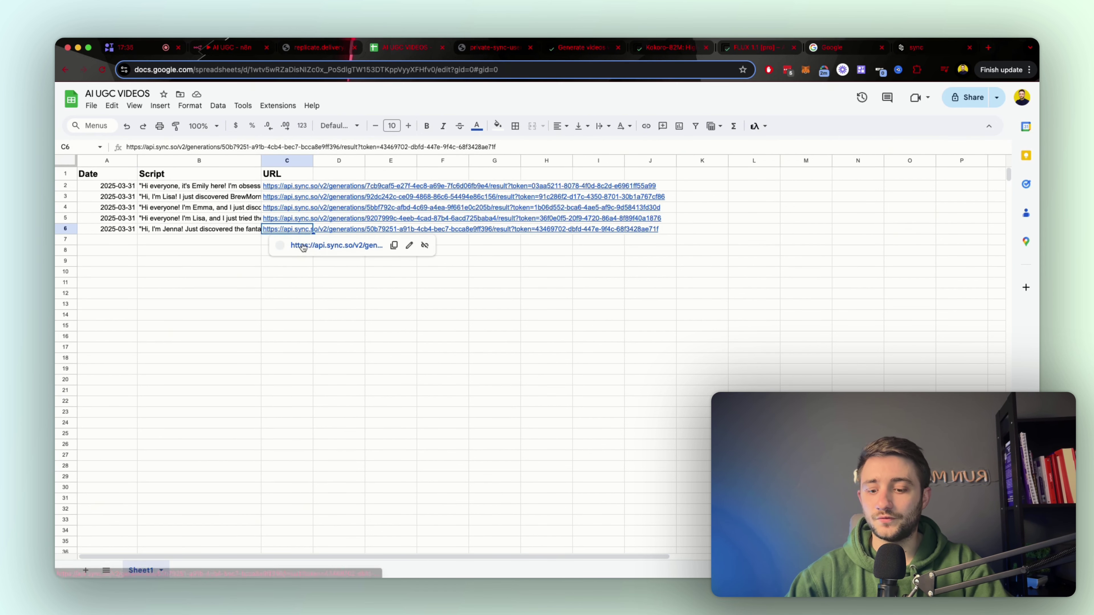
{"action": "left_click", "coordinate": [301, 245]}
{"action": "left_click", "coordinate": [447, 51]}
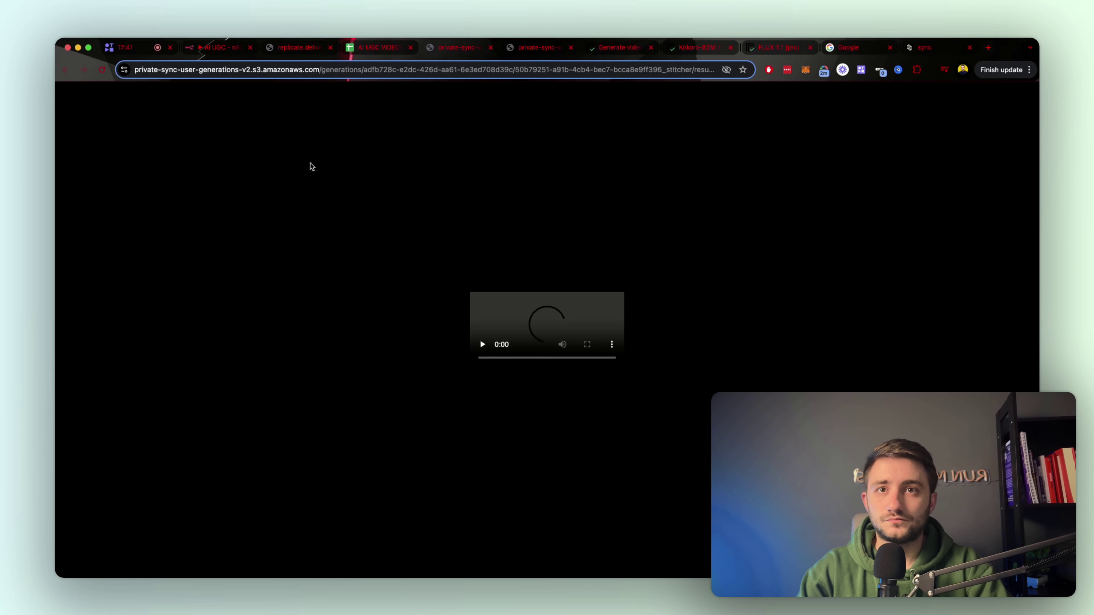
{"action": "left_click", "coordinate": [444, 270]}
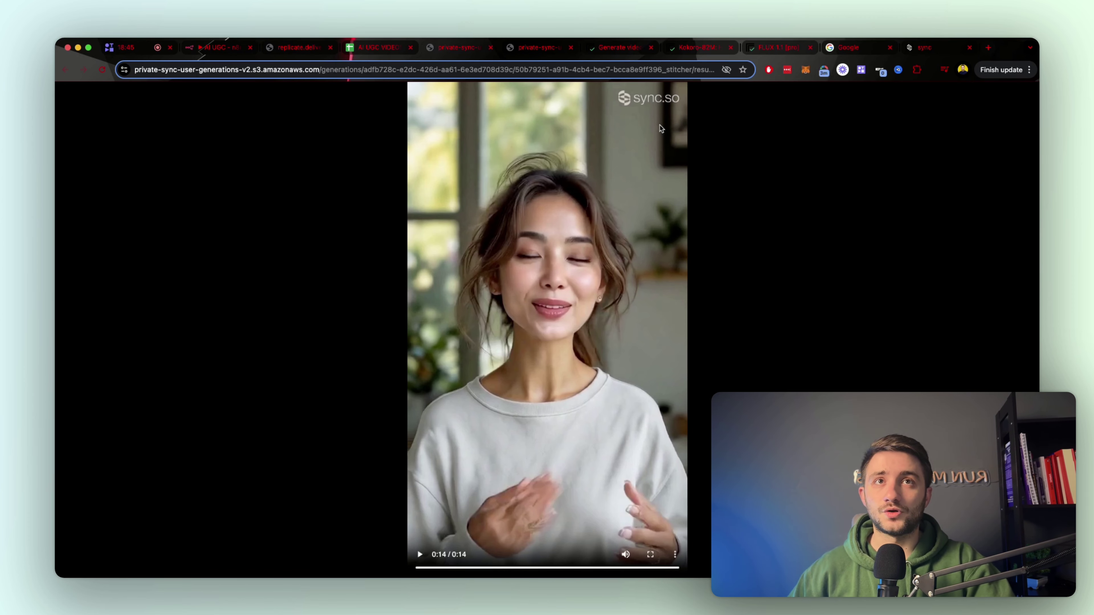
{"action": "left_click", "coordinate": [203, 48]}
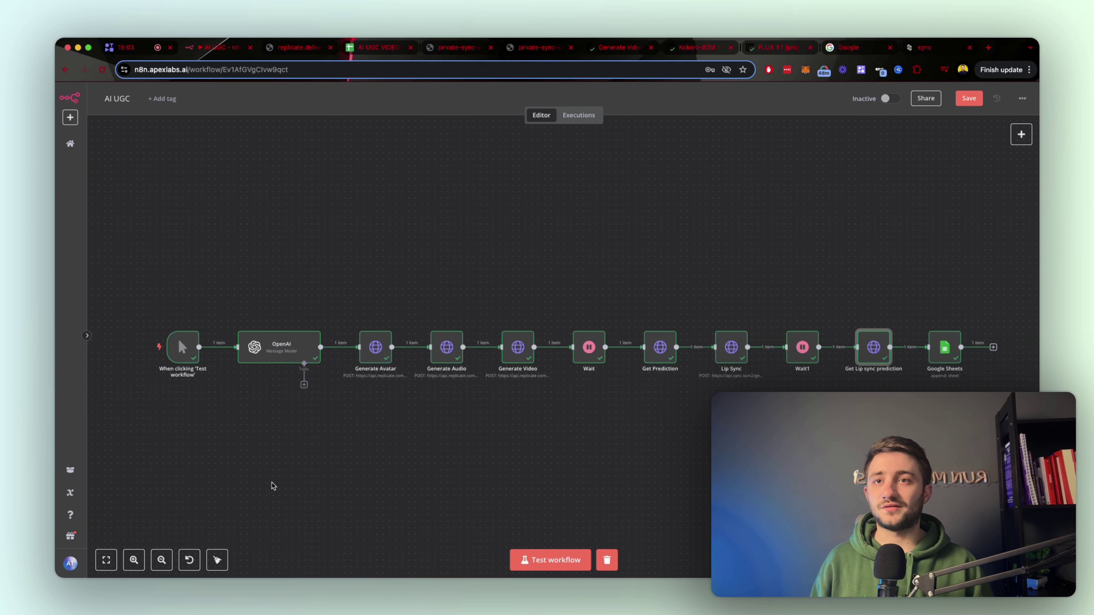
{"action": "left_click", "coordinate": [265, 349]}
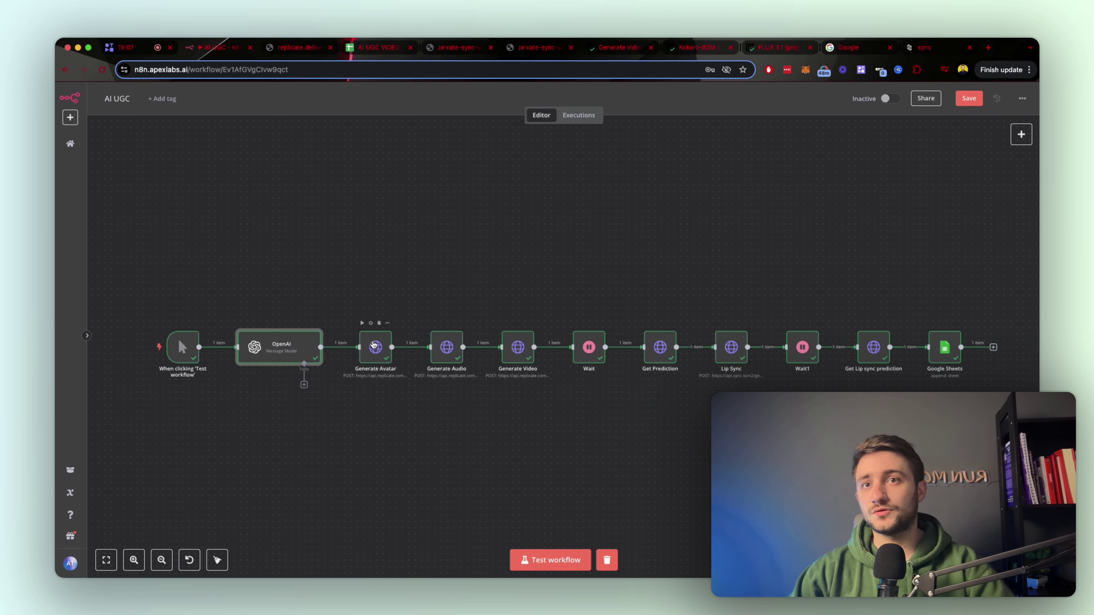
{"action": "left_click", "coordinate": [376, 350]}
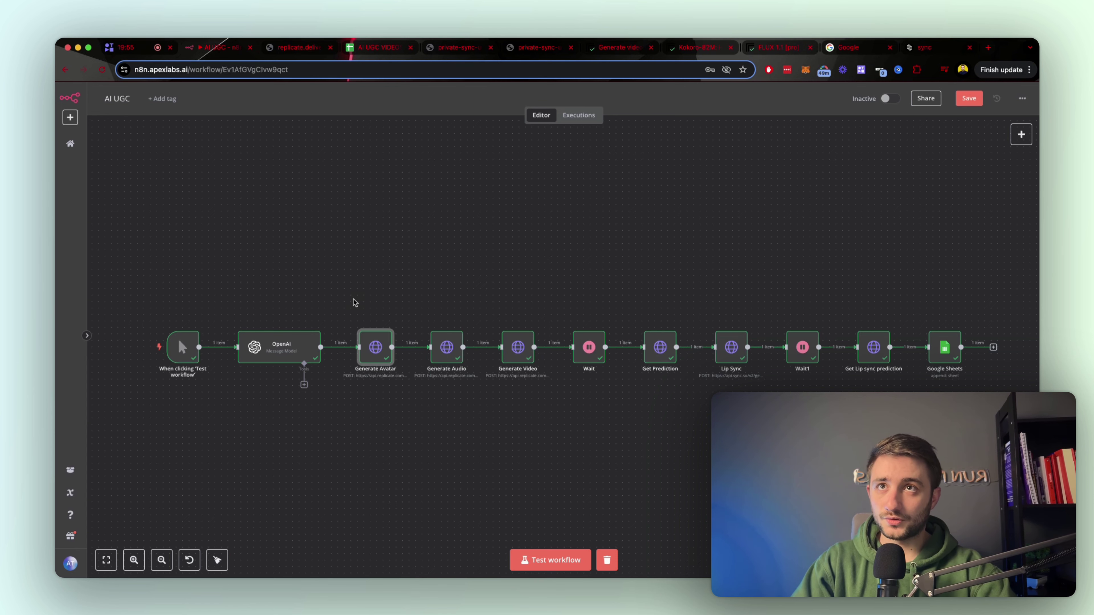
{"action": "left_click", "coordinate": [319, 186]}
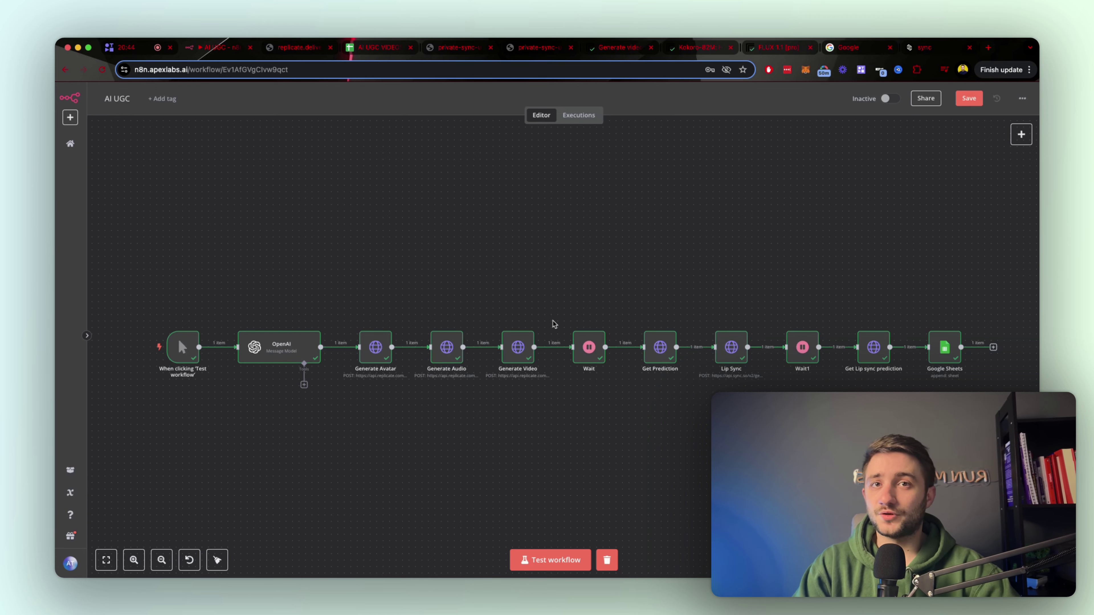
{"action": "mouse_move", "coordinate": [453, 327]}
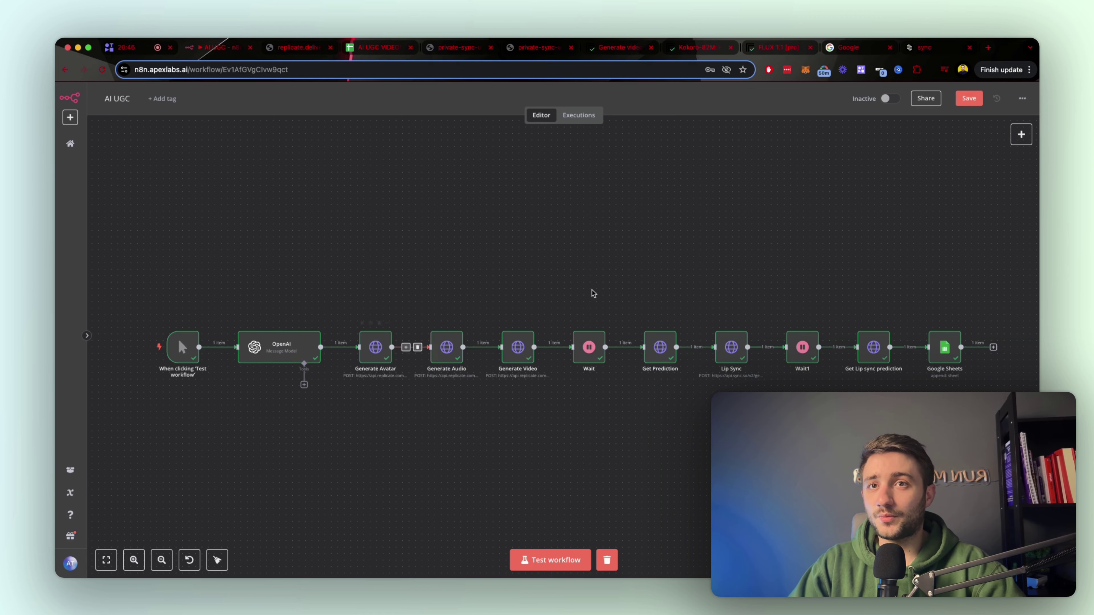